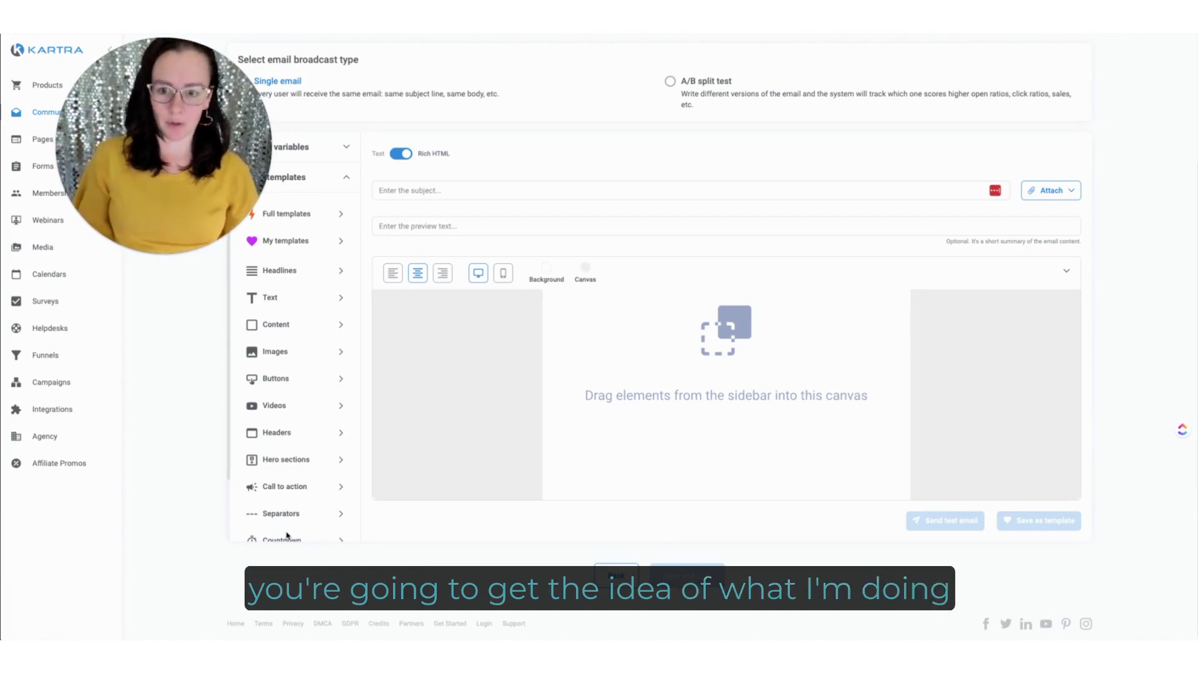
Step: Add the headline layout with small text above larger text to the canvas and make its "LABORE ET DOLORE." line bold
{"action": "left_click", "coordinate": [290, 275]}
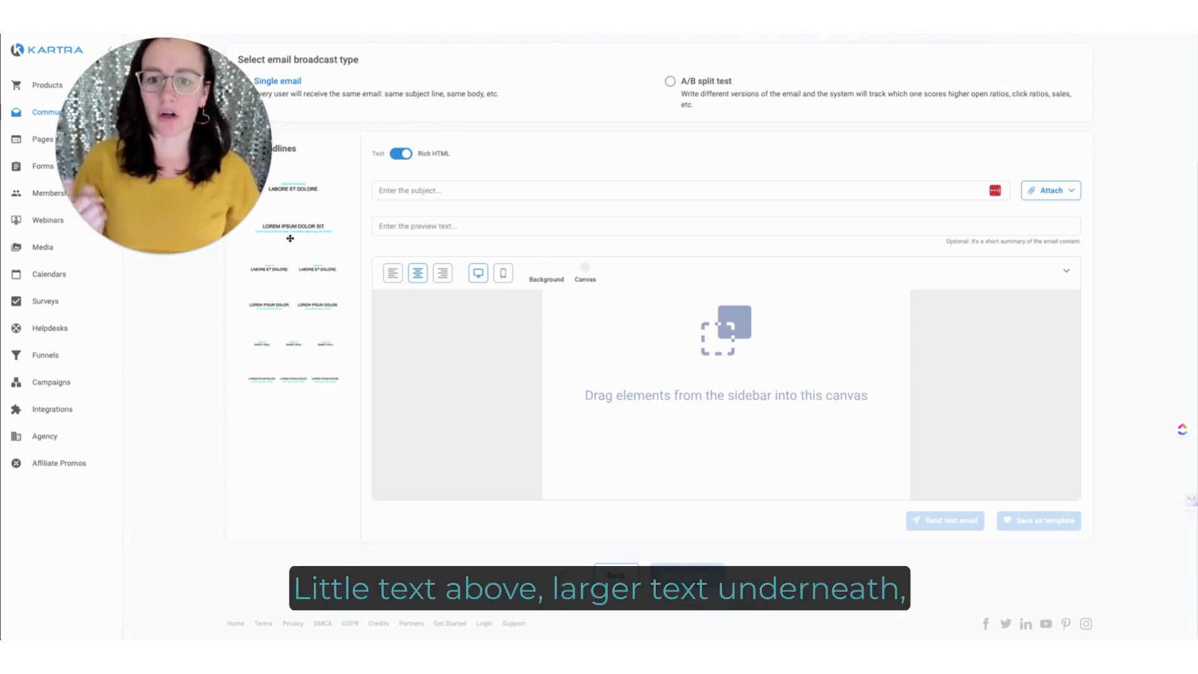
{"action": "left_click_drag", "start_coordinate": [299, 187], "coordinate": [701, 305]}
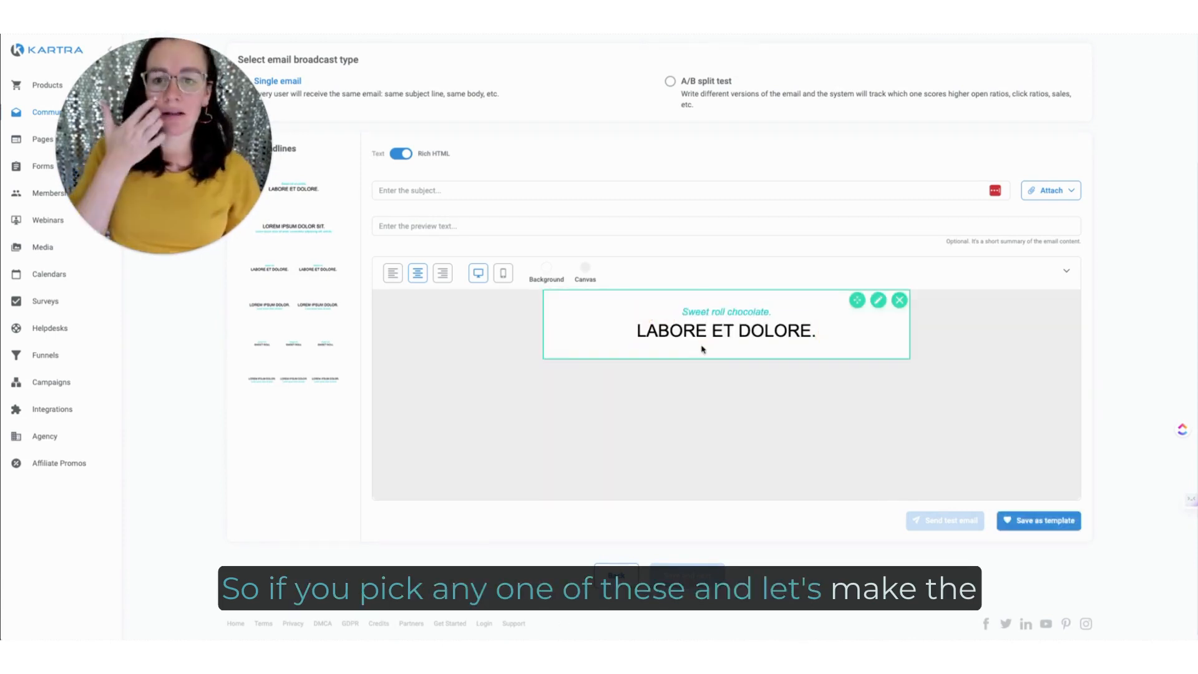
{"action": "left_click", "coordinate": [702, 339]}
{"action": "triple_click", "coordinate": [701, 339]}
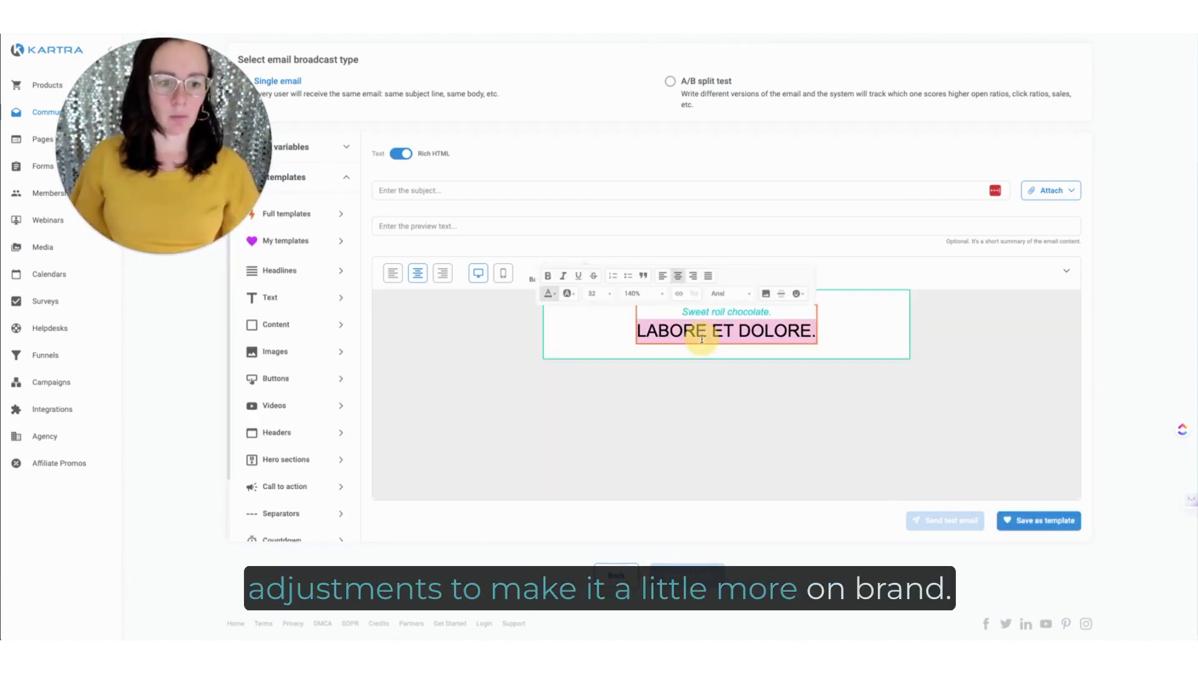
{"action": "key", "text": "ctrl+b"}
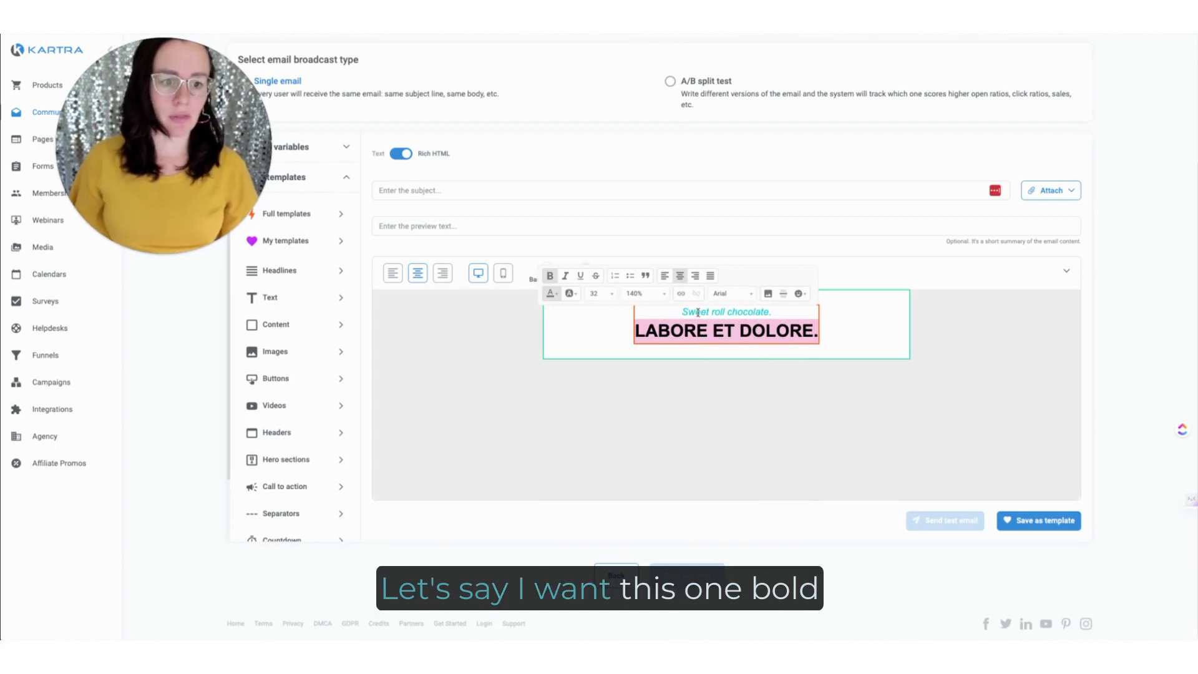
Step: Recolor the small italic line above the headline with the teal swatch from the Pineapple Relations palette
{"action": "triple_click", "coordinate": [698, 312]}
{"action": "left_click", "coordinate": [551, 294]}
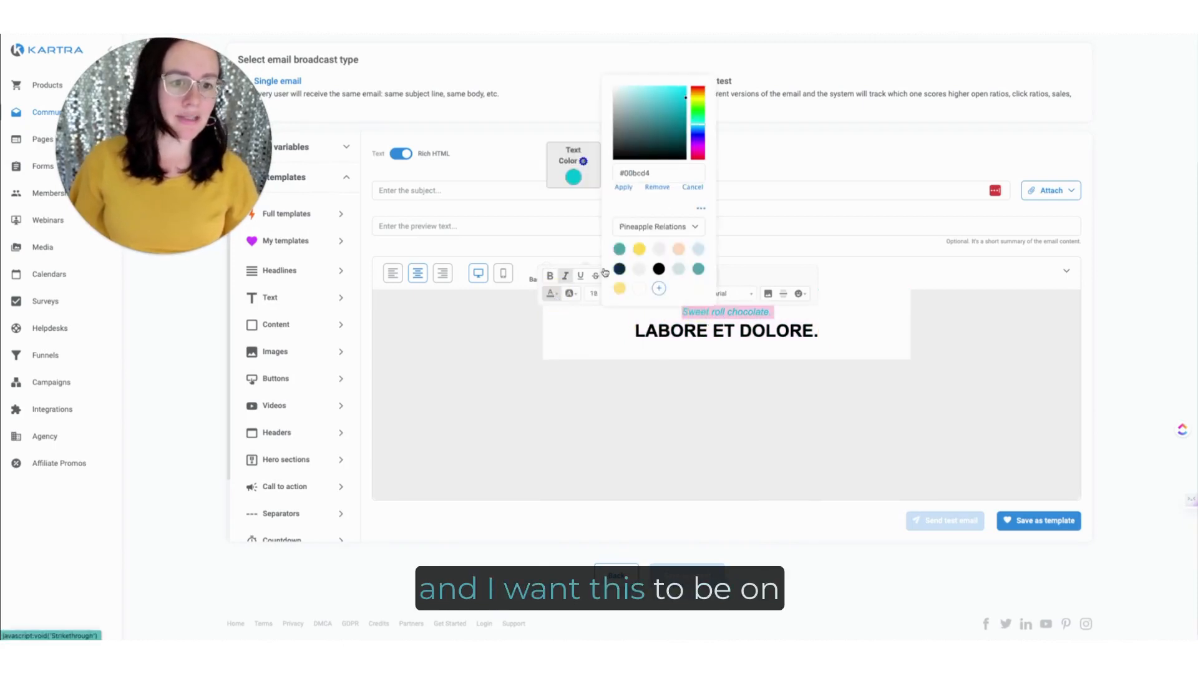
{"action": "left_click", "coordinate": [619, 251]}
{"action": "left_click", "coordinate": [623, 187]}
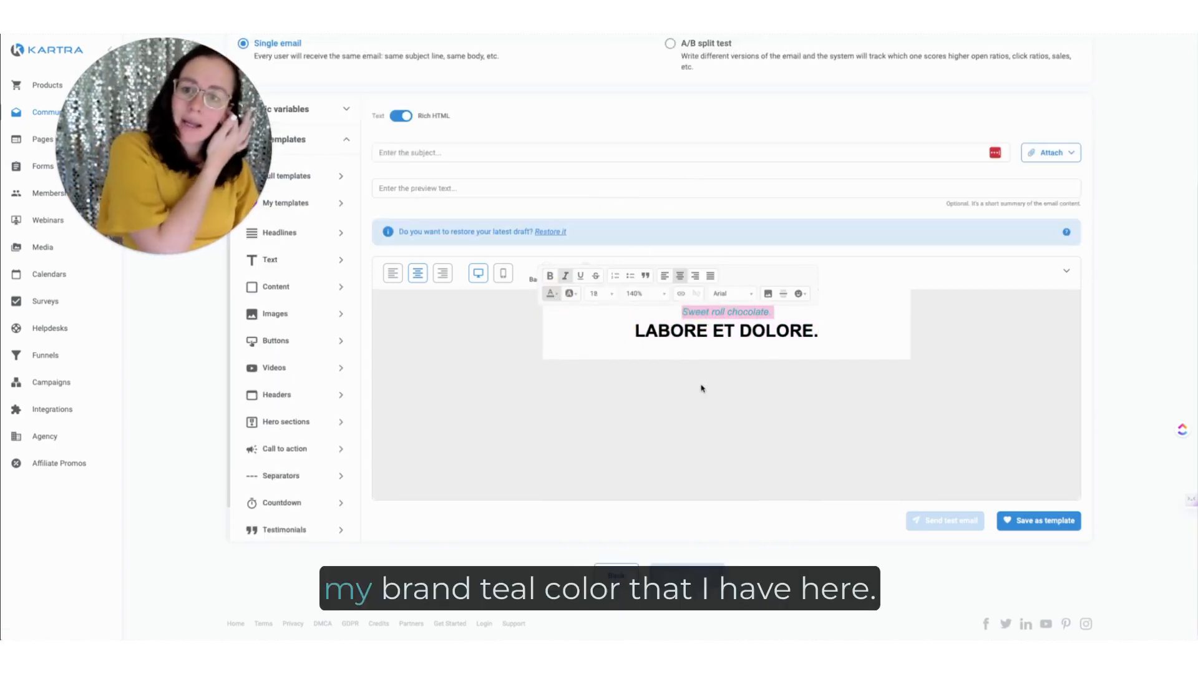
{"action": "left_click", "coordinate": [731, 313]}
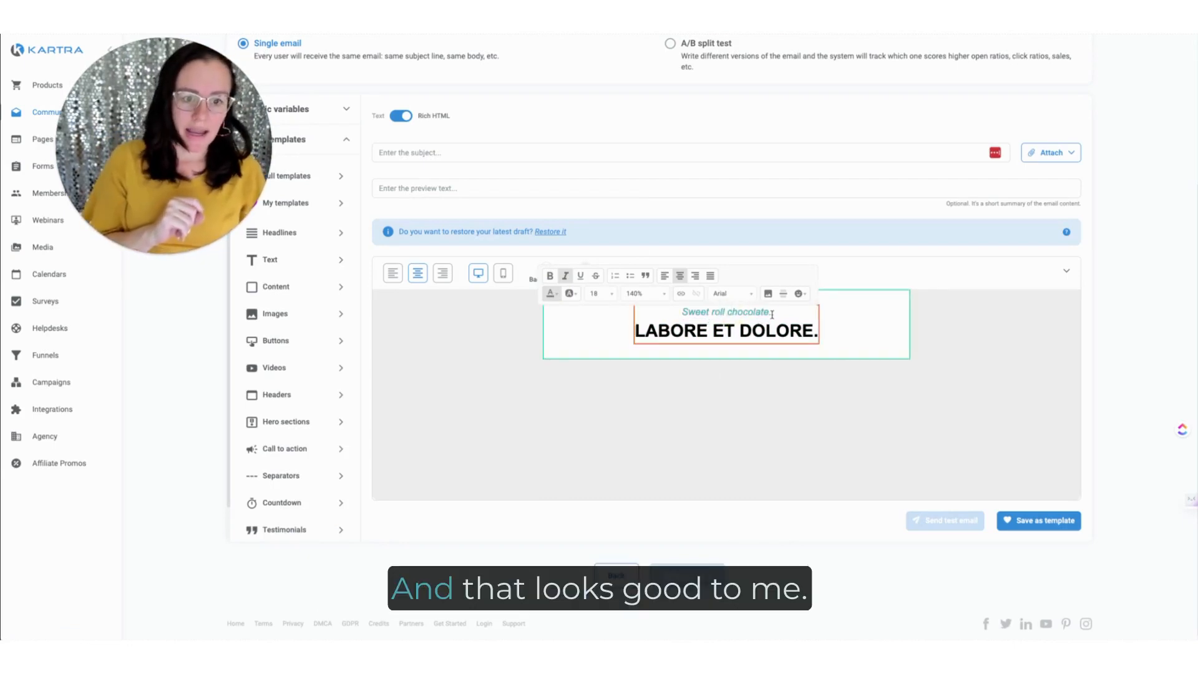
{"action": "left_click", "coordinate": [781, 425]}
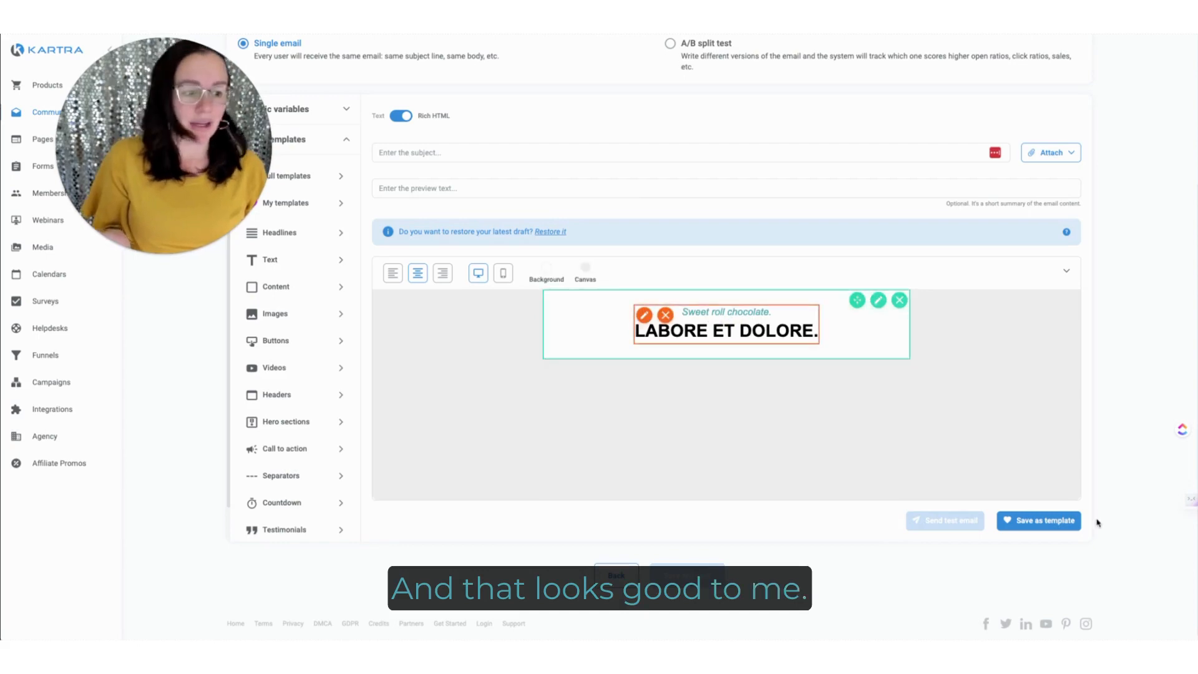
Step: Save the headline section as a template named "PR Headline"
{"action": "left_click", "coordinate": [1048, 524]}
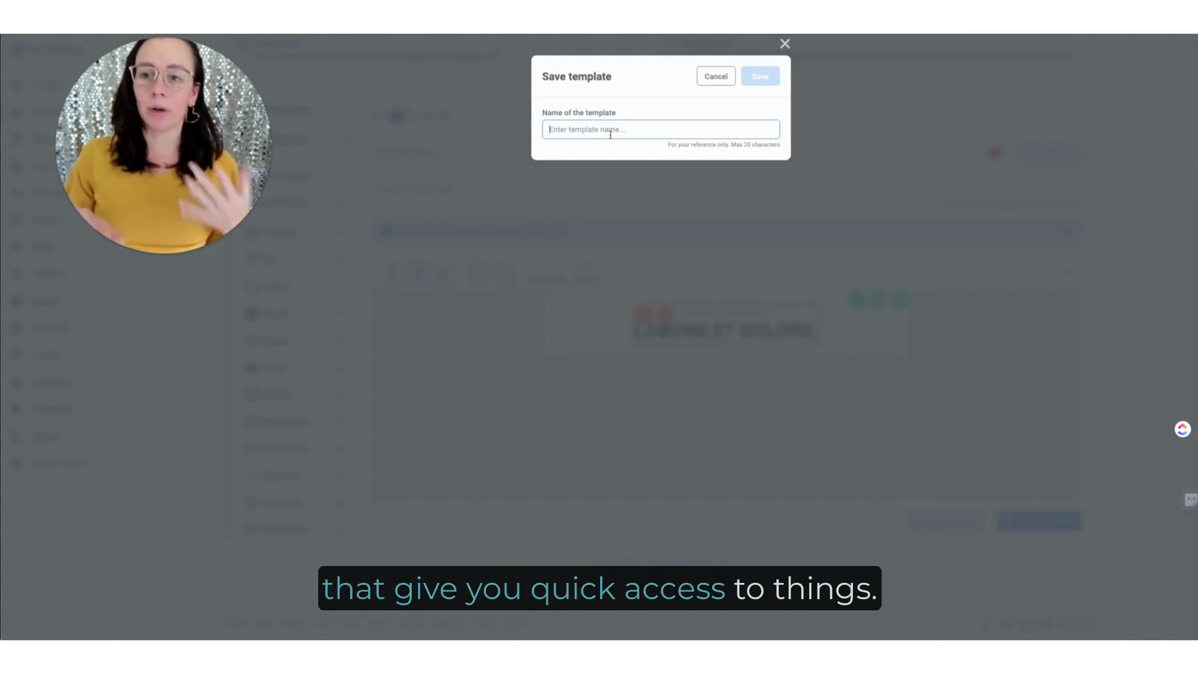
{"action": "type", "text": "PR"}
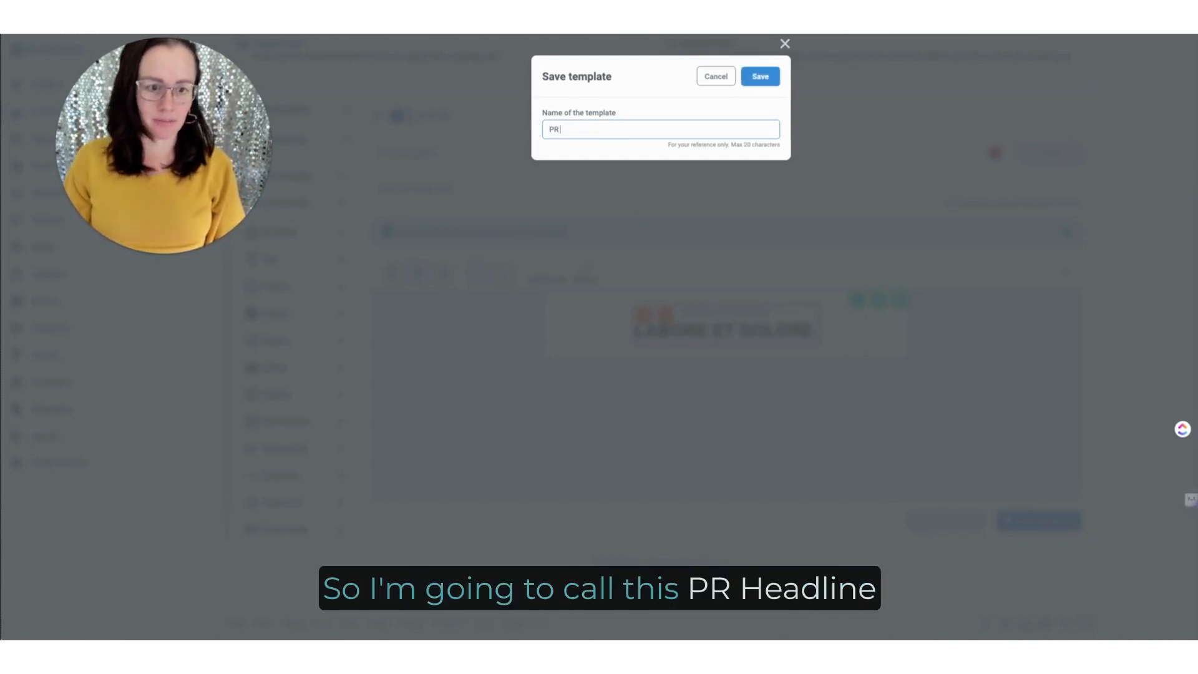
{"action": "type", "text": " Headline"}
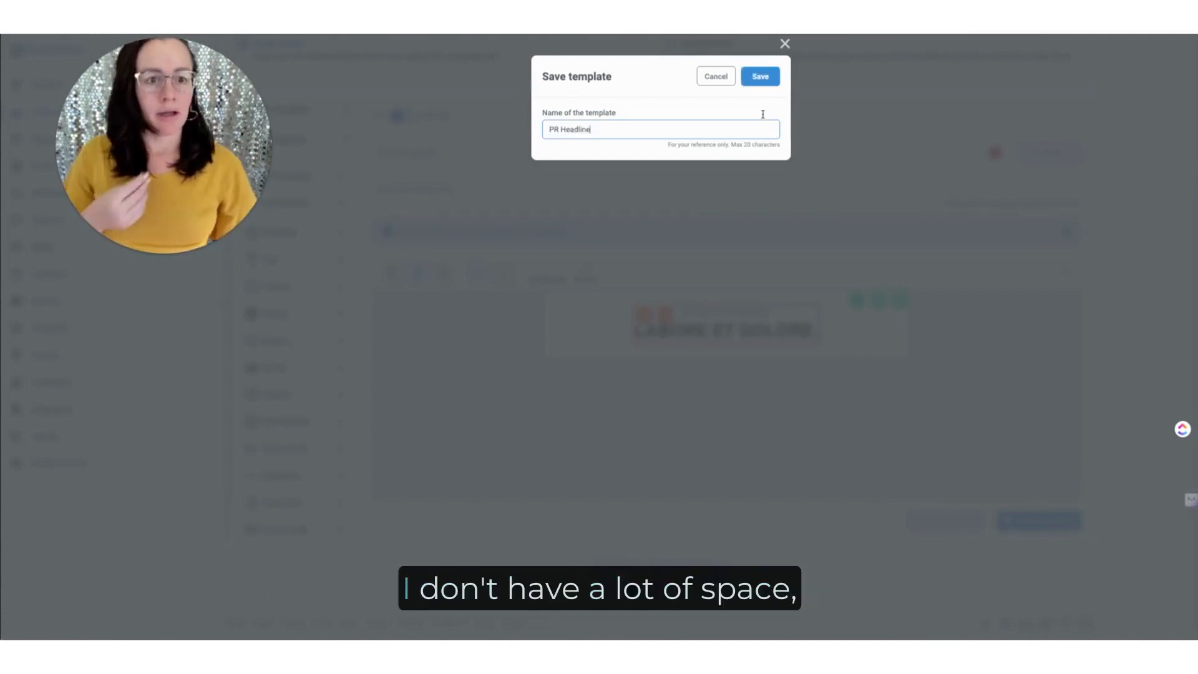
{"action": "left_click", "coordinate": [767, 79]}
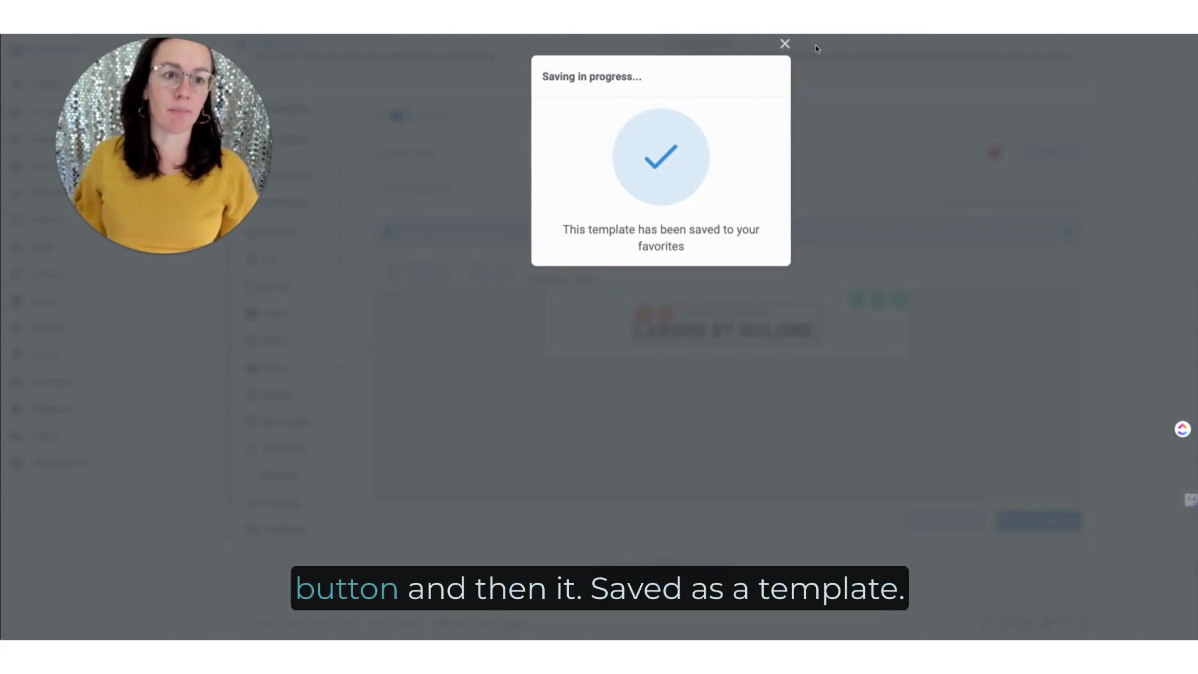
{"action": "left_click", "coordinate": [785, 44]}
Step: Delete the headline section from the canvas and add the single-column paragraph text block in its place
{"action": "left_click", "coordinate": [899, 300]}
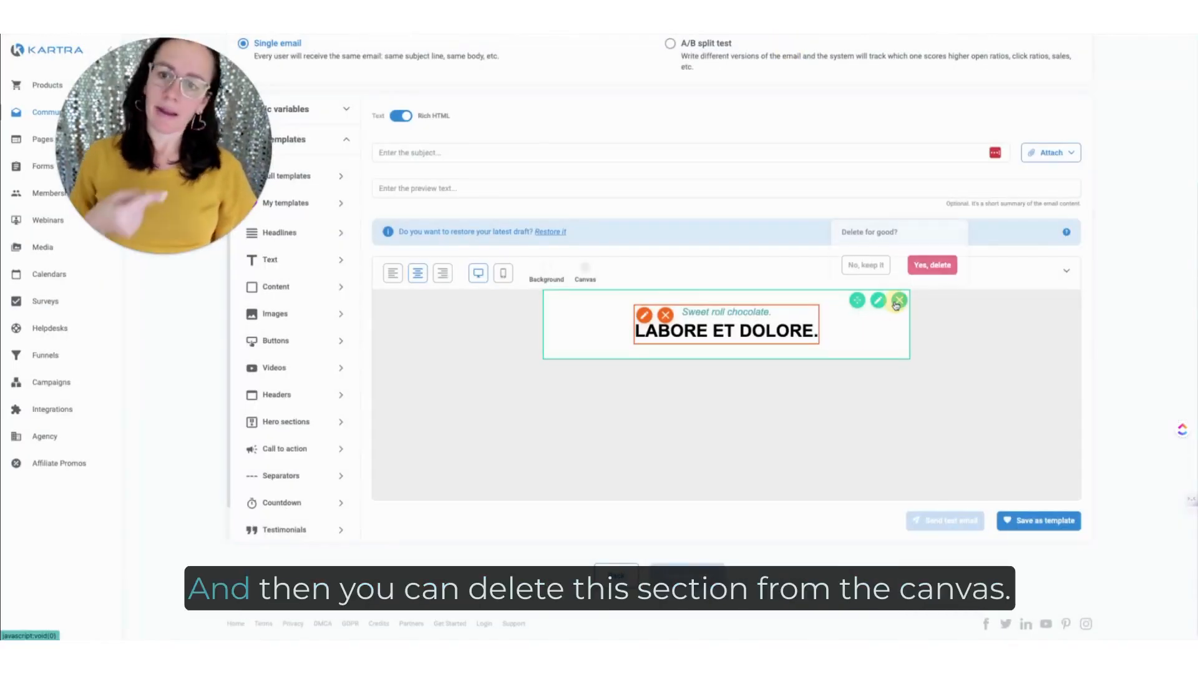
{"action": "left_click", "coordinate": [929, 266]}
{"action": "left_click", "coordinate": [278, 259]}
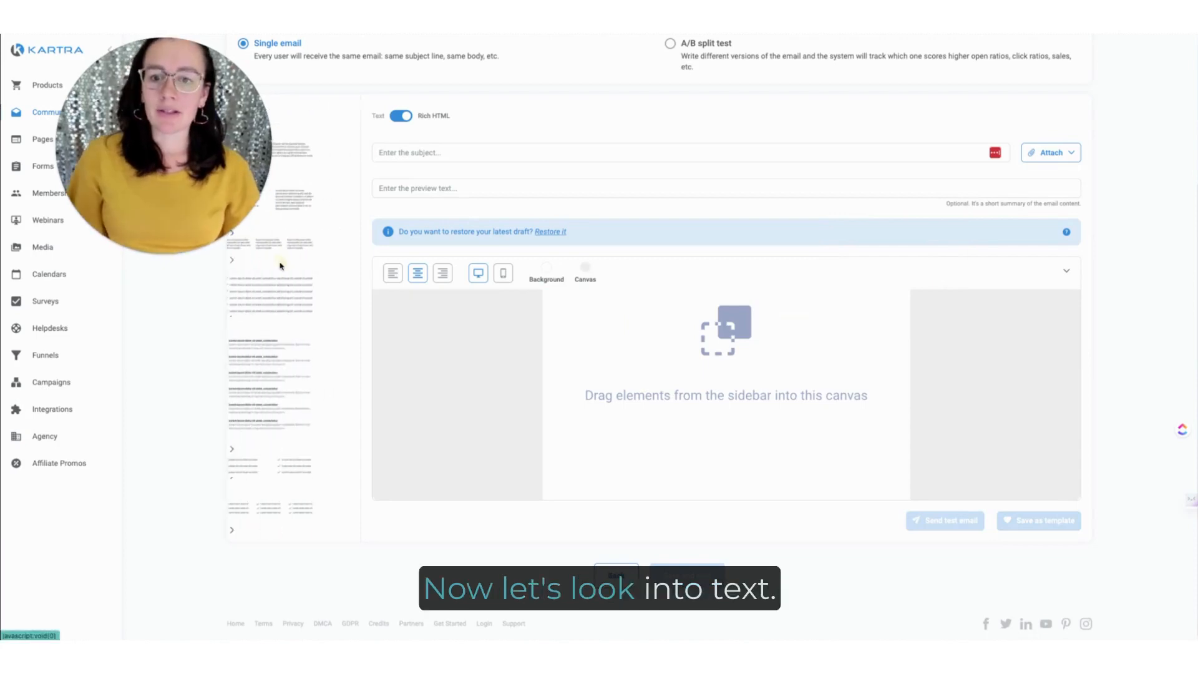
{"action": "left_click_drag", "start_coordinate": [306, 177], "coordinate": [736, 299]}
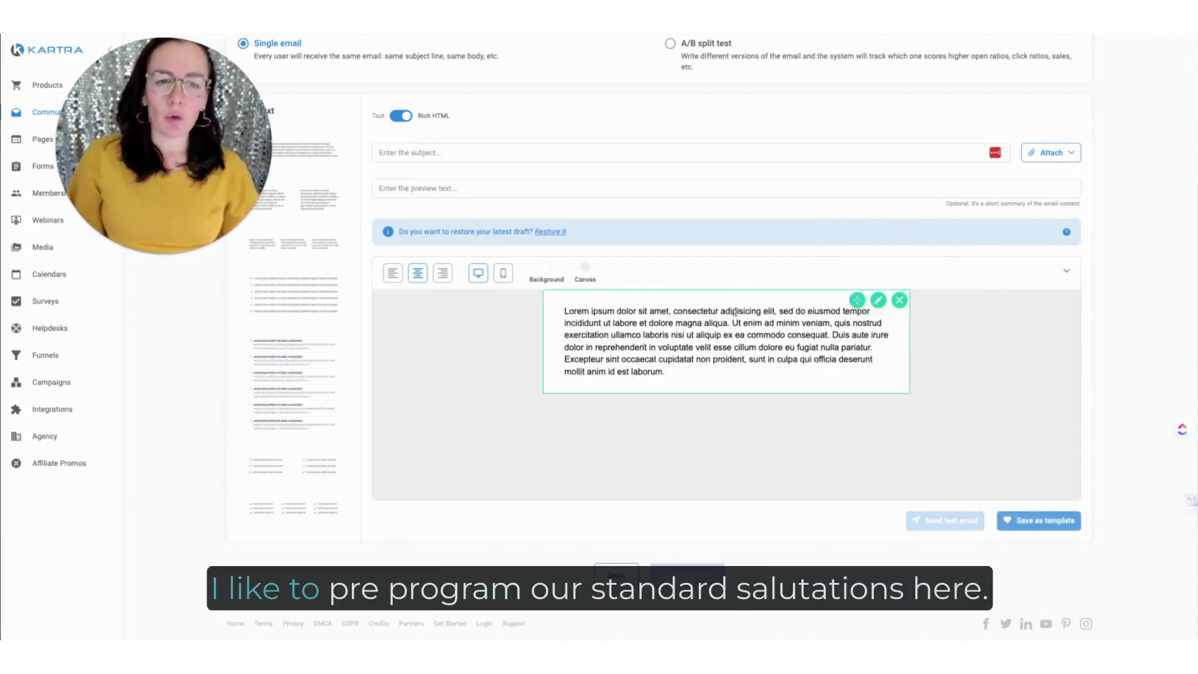
Step: Replace the placeholder paragraph with the greeting "Hey {first_name}," followed by a blank line and "write copy here"
{"action": "triple_click", "coordinate": [723, 352]}
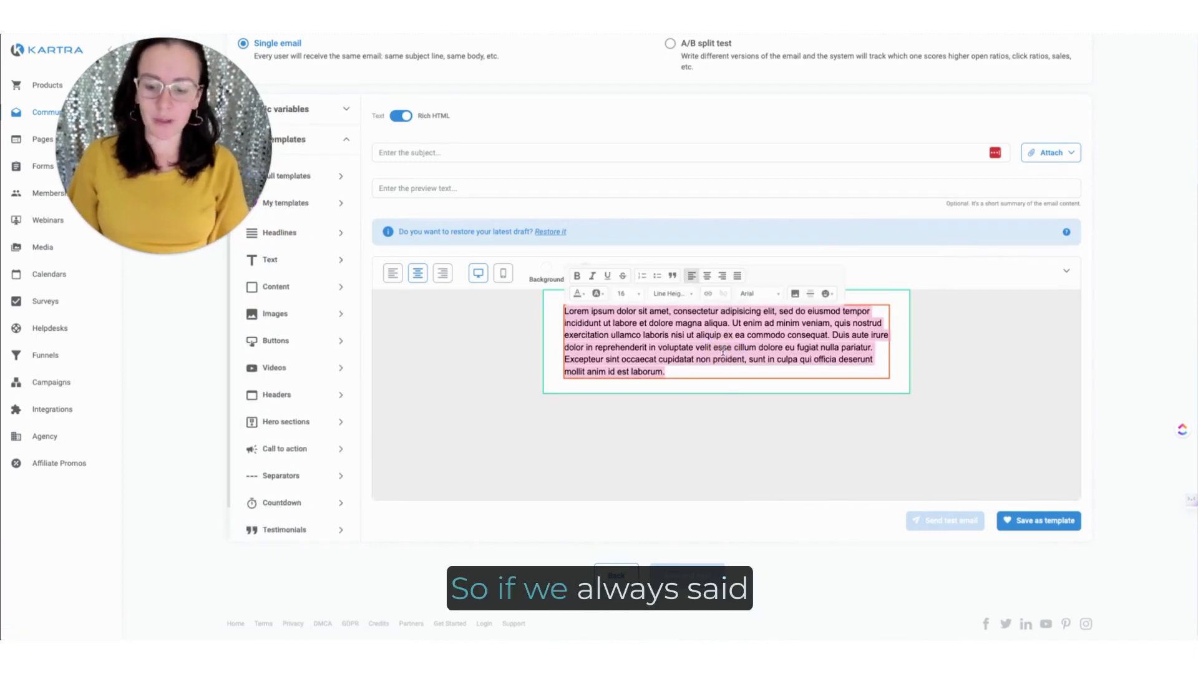
{"action": "type", "text": "Hey "}
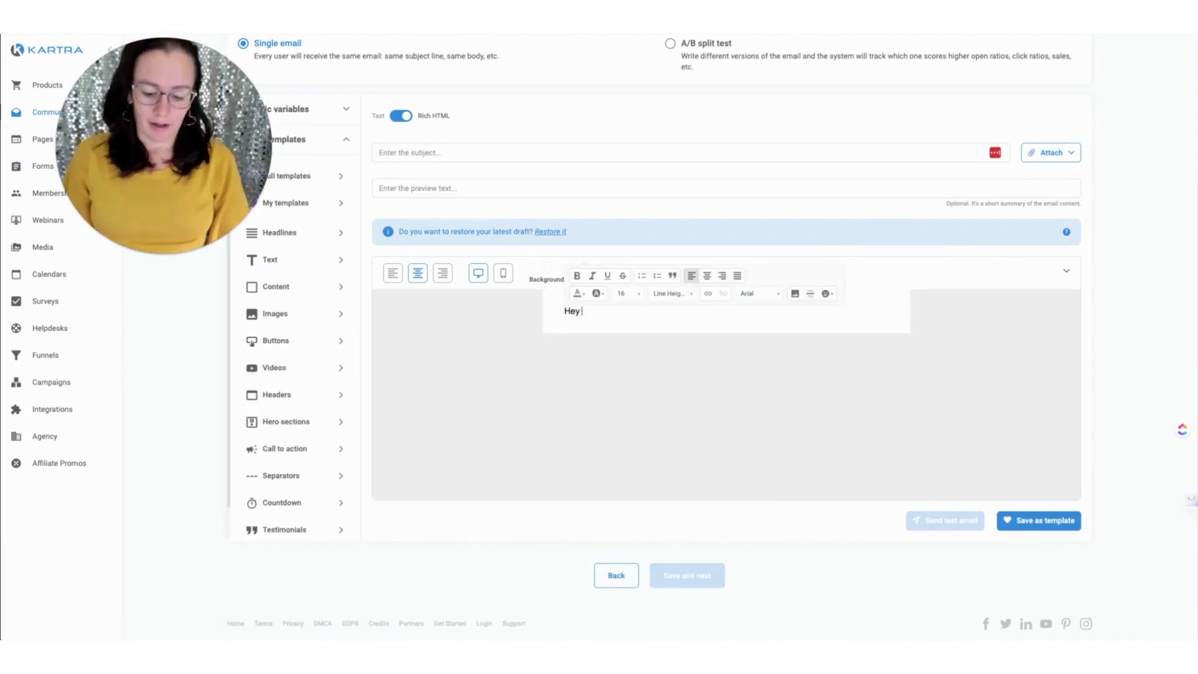
{"action": "type", "text": "{{"}
{"action": "key", "text": "BackSpace"}
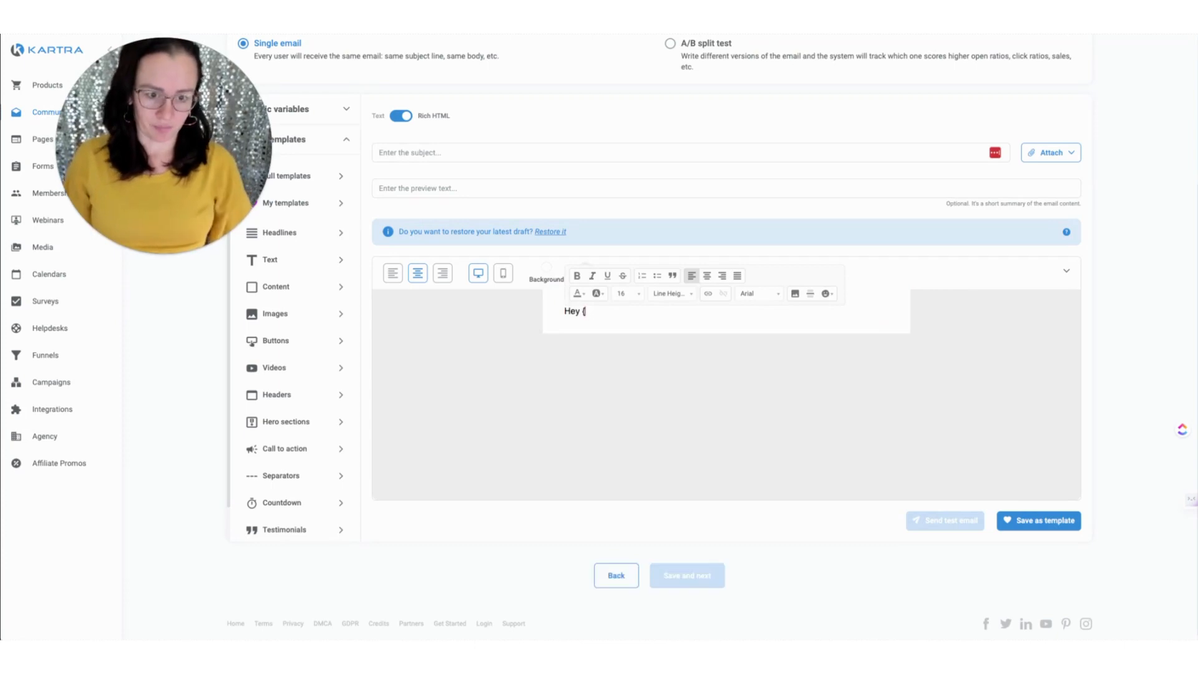
{"action": "type", "text": "first_name"}
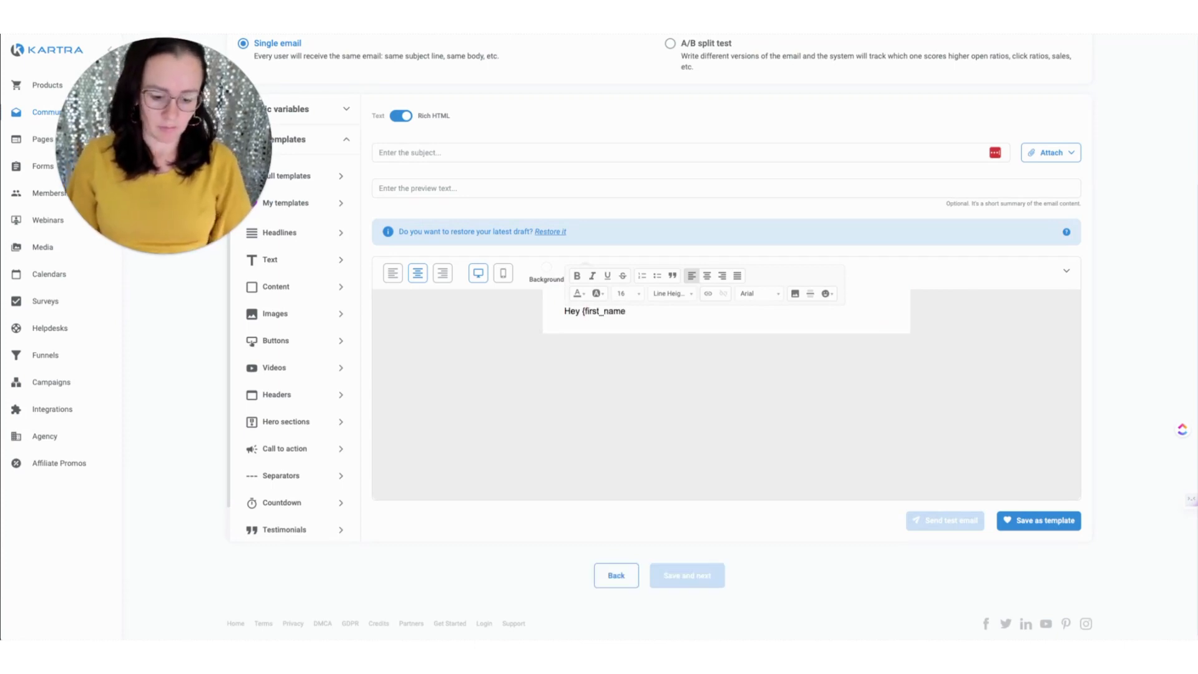
{"action": "type", "text": "},"}
{"action": "key", "text": "Return"}
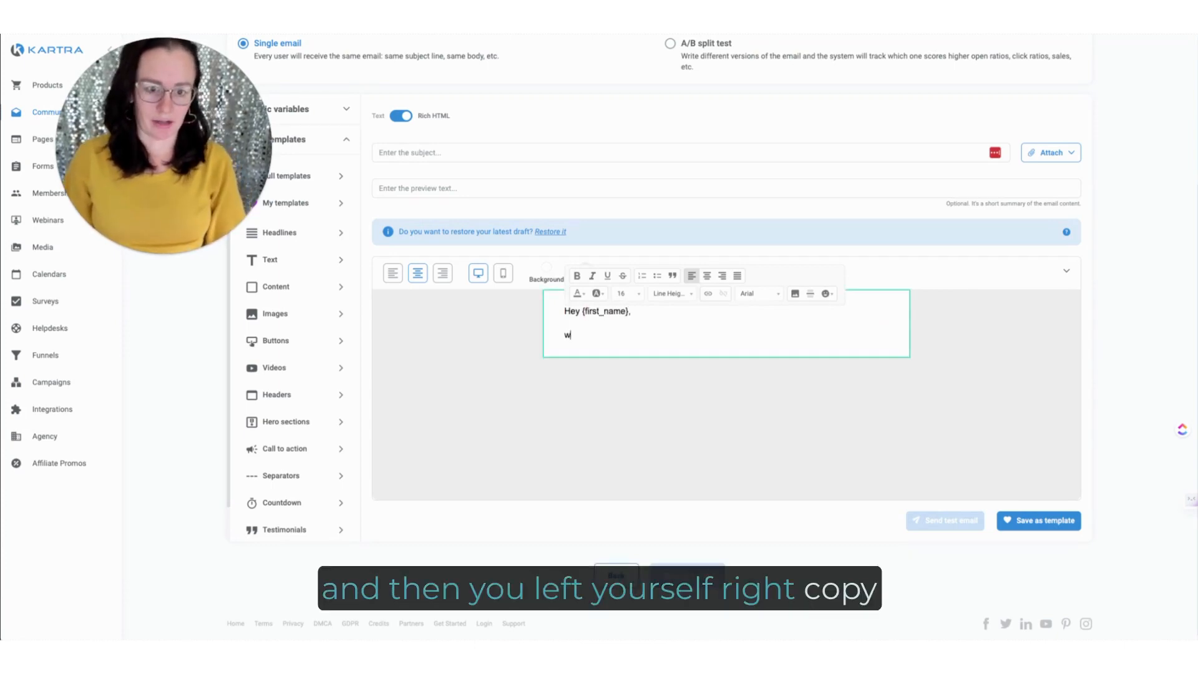
{"action": "type", "text": "write copy here"}
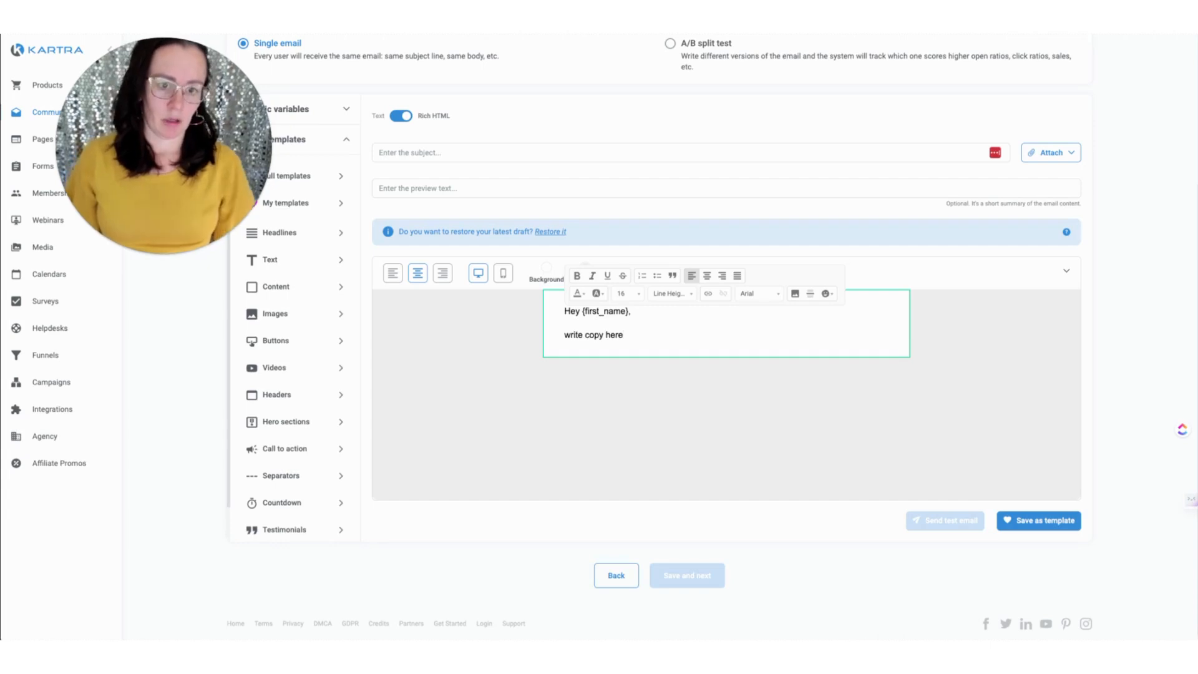
{"action": "left_click", "coordinate": [789, 455]}
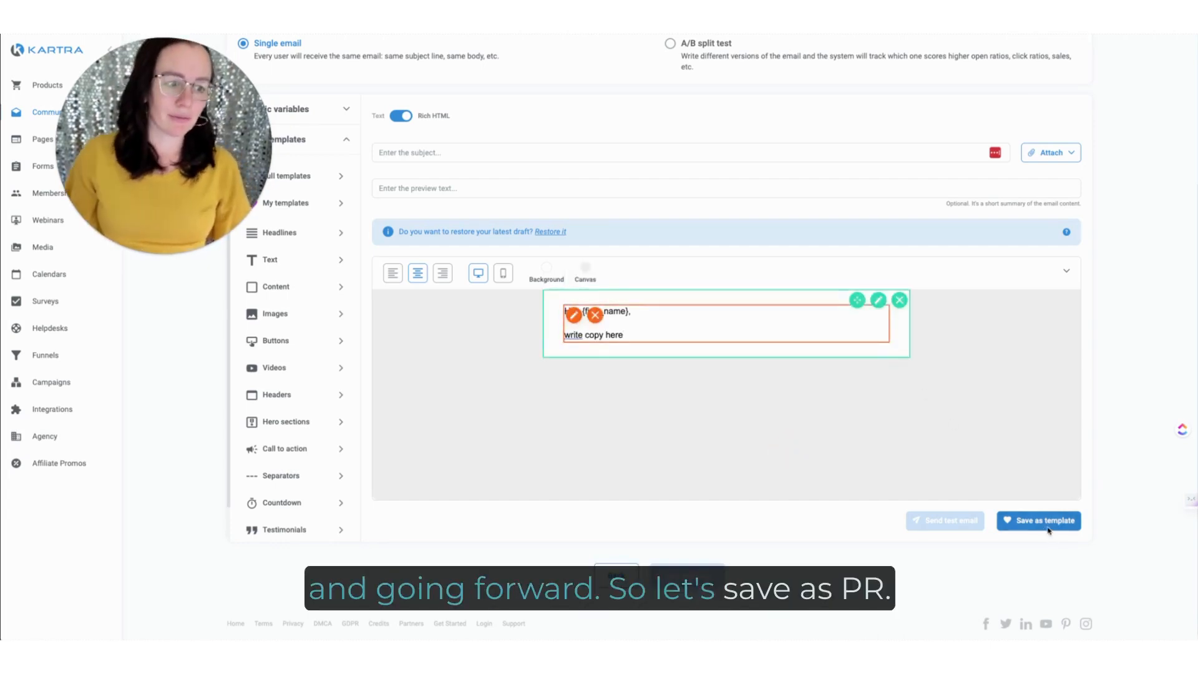
Step: Save the greeting section as a template named "PR WELCOME"
{"action": "left_click", "coordinate": [1049, 528]}
{"action": "left_click", "coordinate": [615, 129]}
{"action": "type", "text": "PR"}
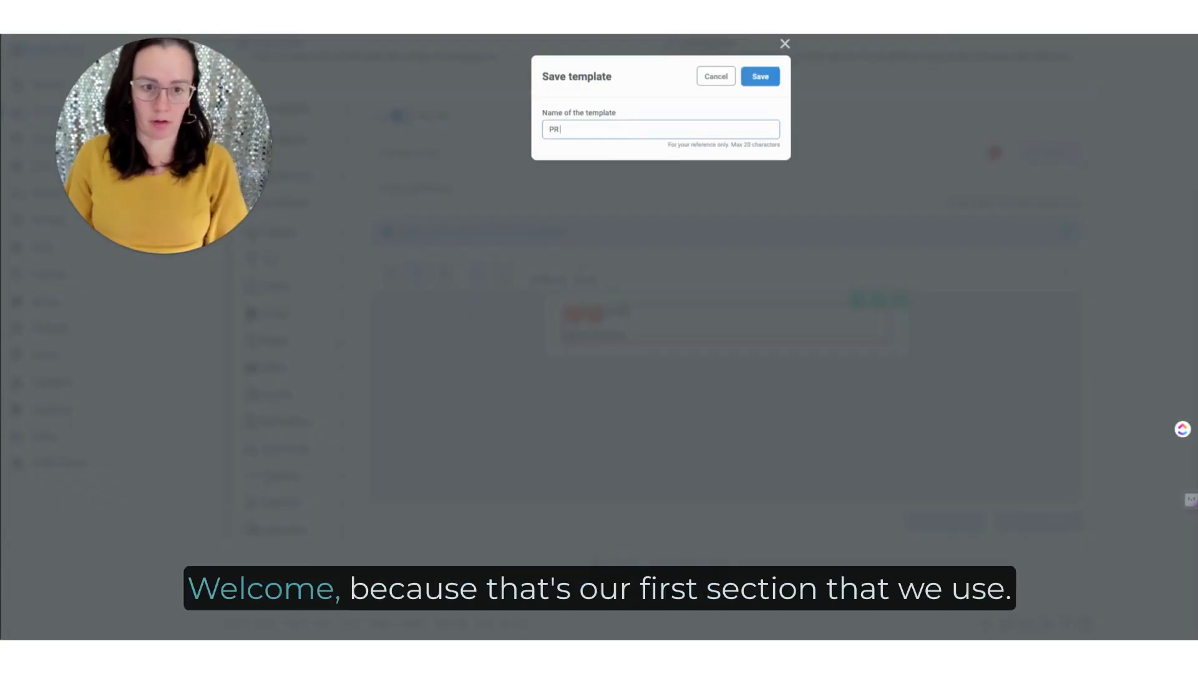
{"action": "type", "text": " WELCOME"}
{"action": "left_click", "coordinate": [759, 78]}
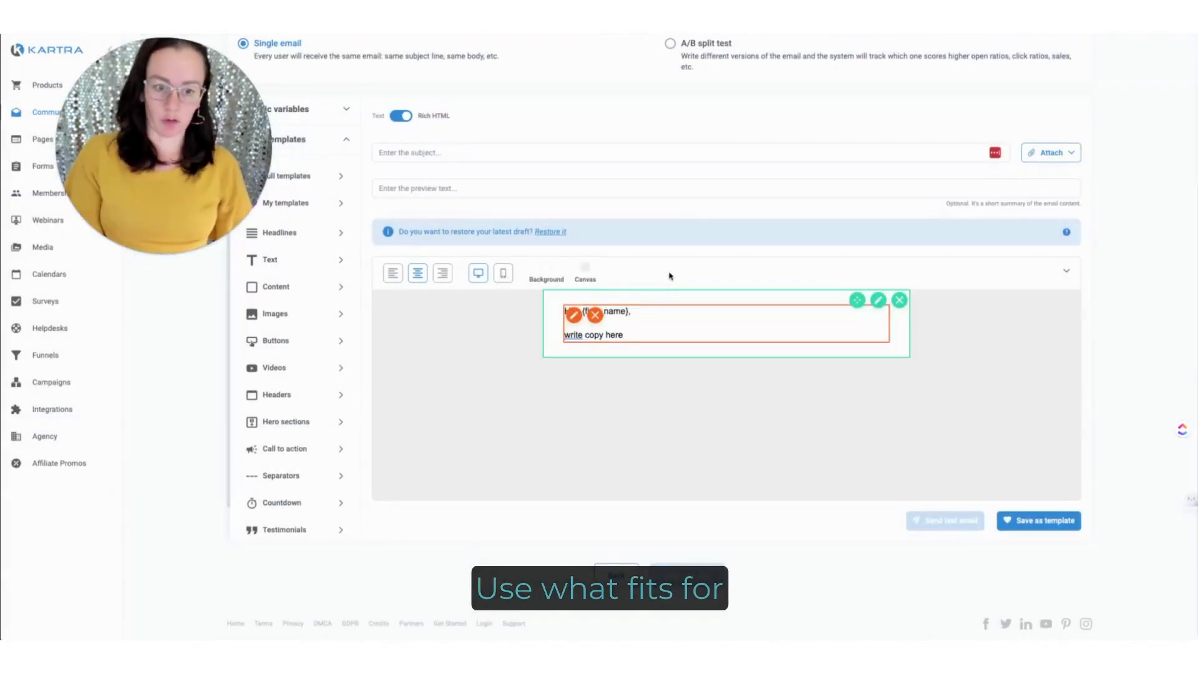
Step: Replace the greeting text with a three-line sign-off: "Xo,", the sender's first name, and "Pineapple Relations"
{"action": "left_click_drag", "start_coordinate": [631, 335], "coordinate": [530, 320]}
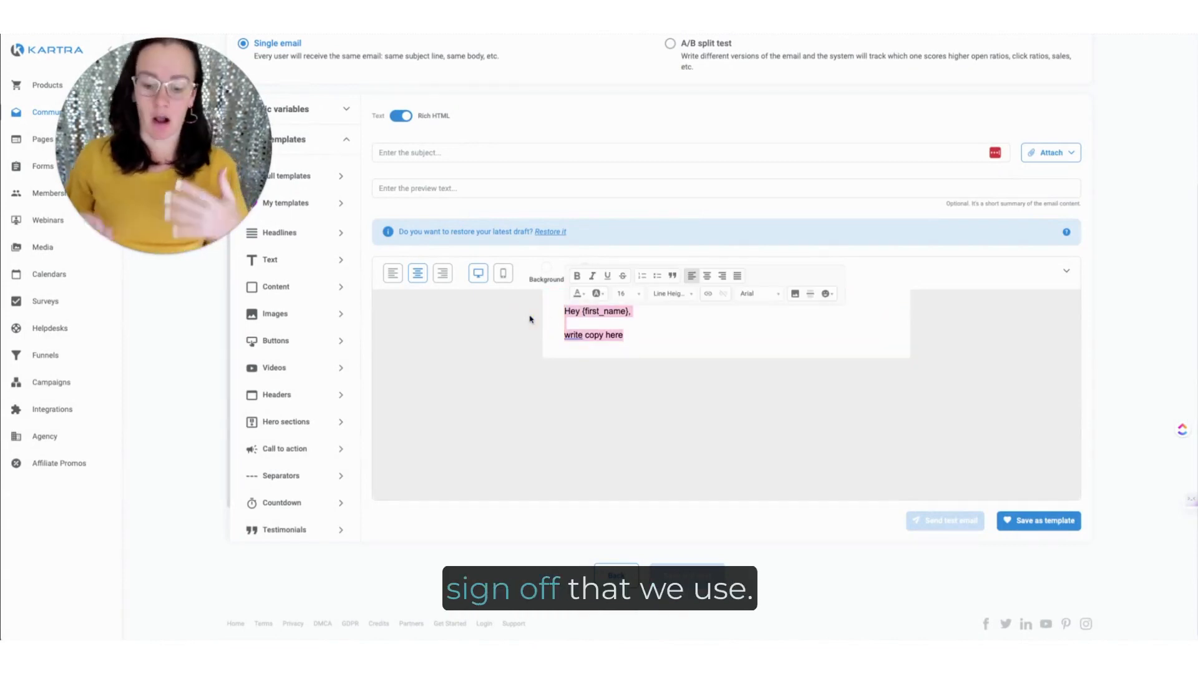
{"action": "type", "text": "Xo,"}
{"action": "key", "text": "Return"}
{"action": "type", "text": "J"}
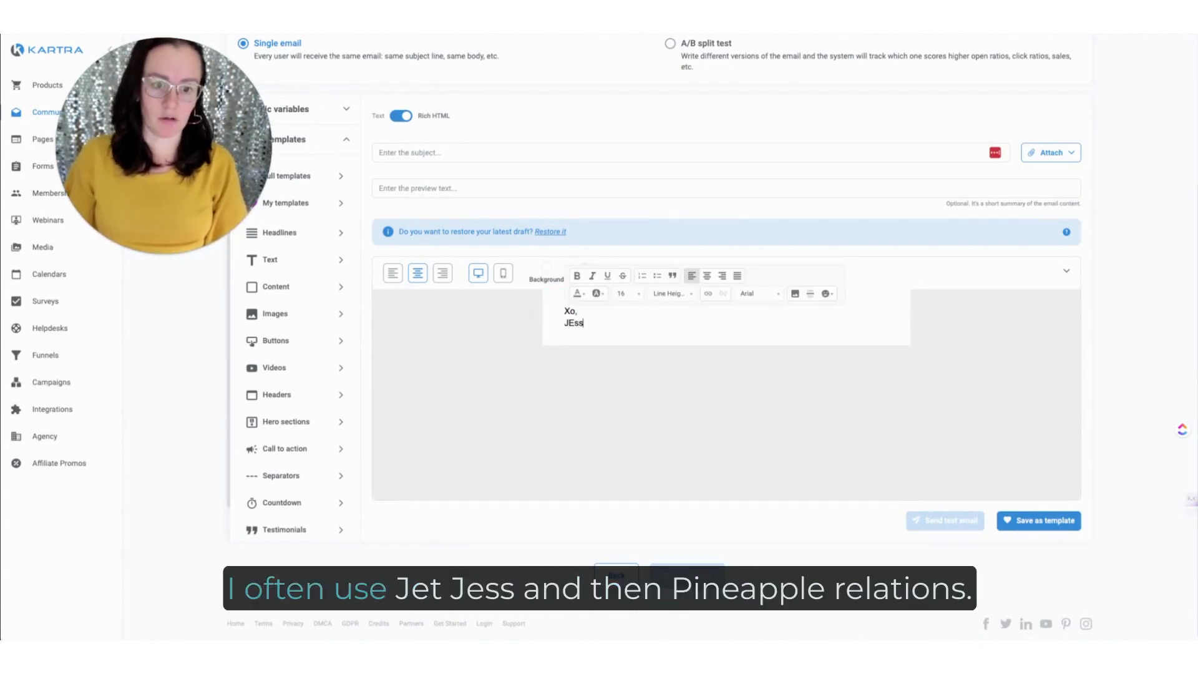
{"action": "type", "text": "ess"}
{"action": "key", "text": "Return"}
{"action": "type", "text": "Pin"}
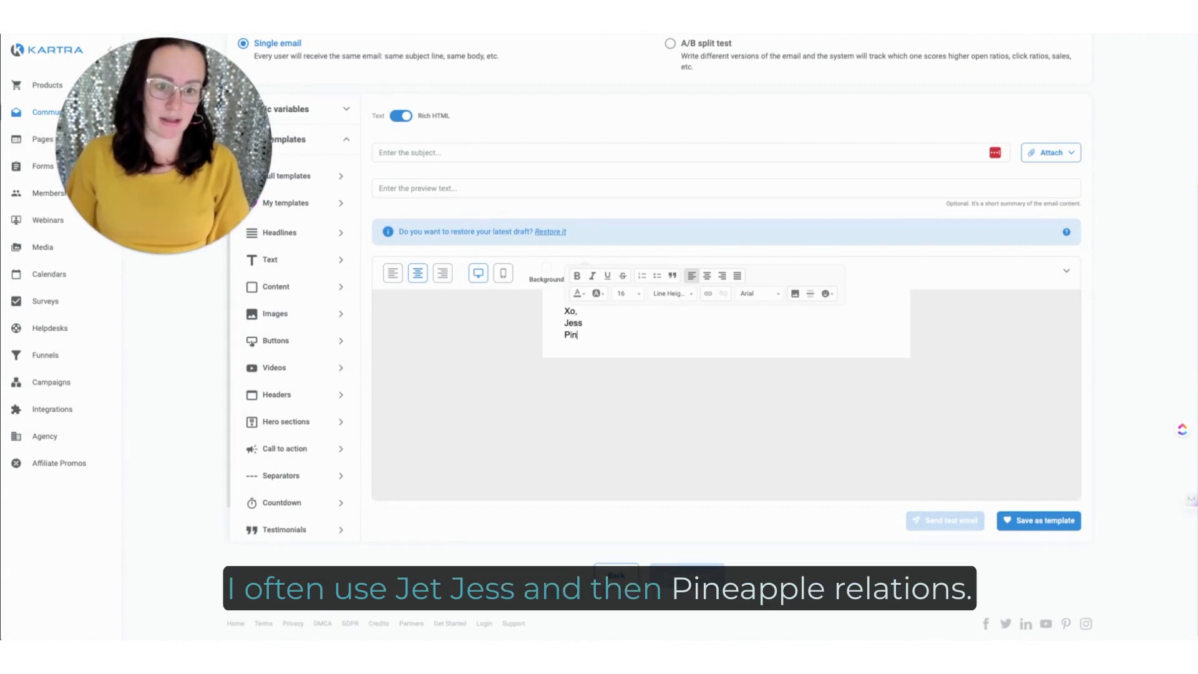
{"action": "type", "text": "eapple Relatio"}
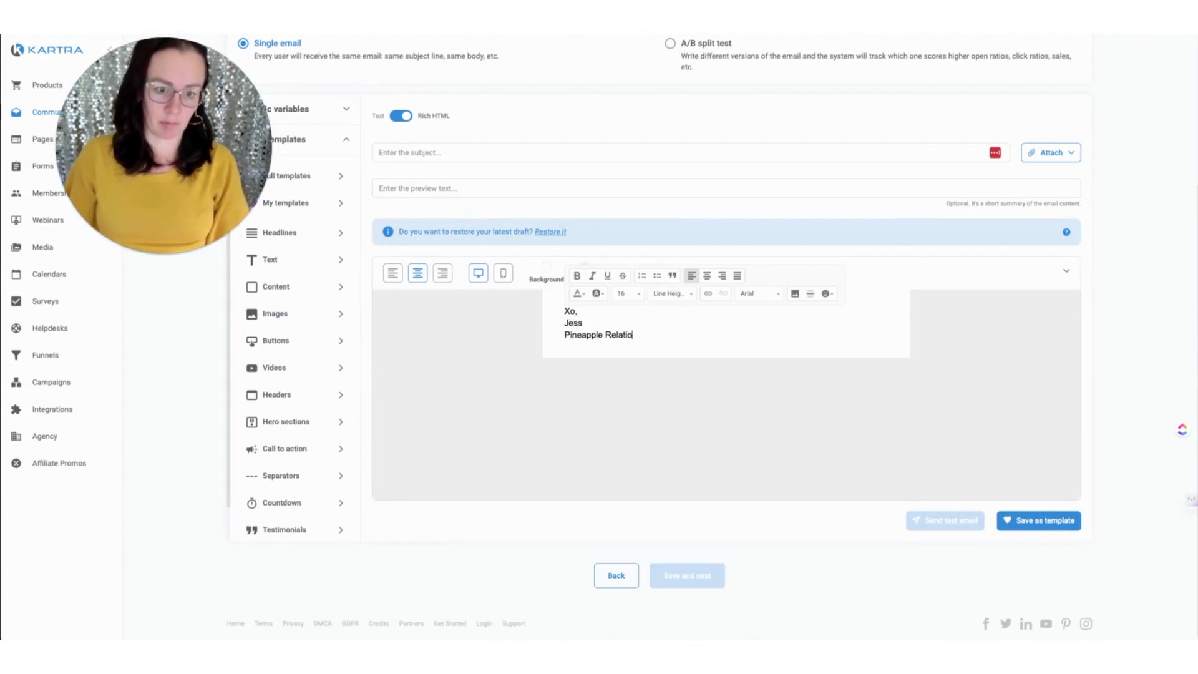
{"action": "type", "text": "ns"}
Step: Link the "Pineapple Relations" line to the https URL "pinea"
{"action": "key", "text": "shift+Home"}
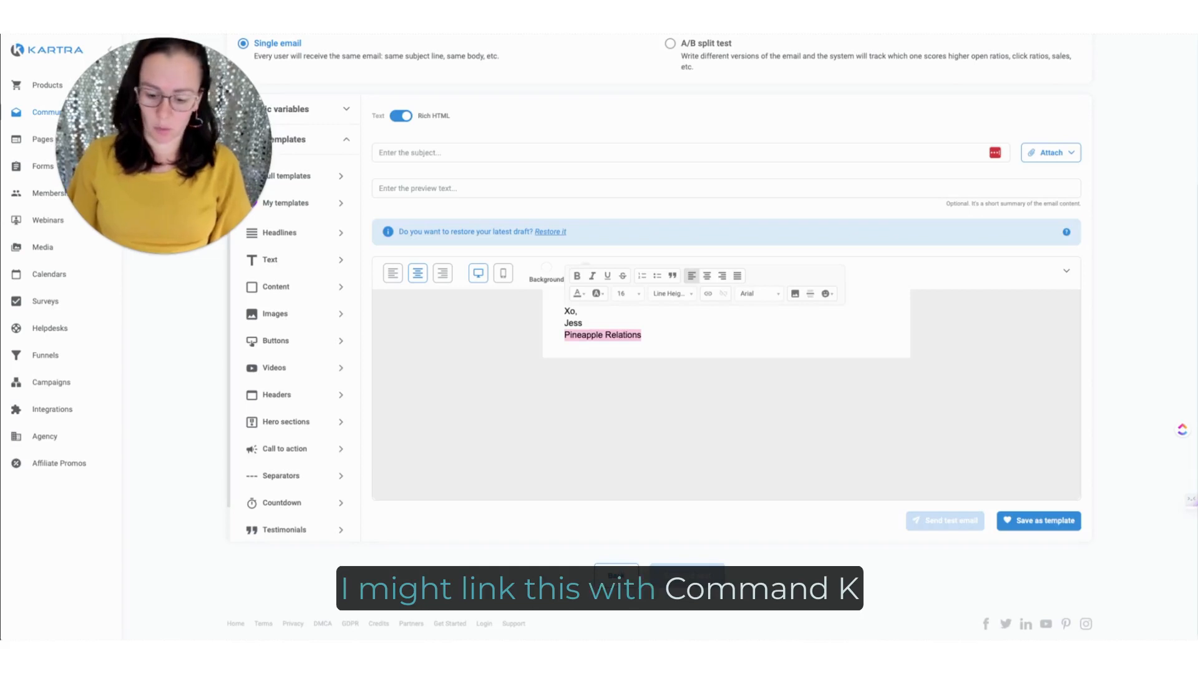
{"action": "key", "text": "super+k"}
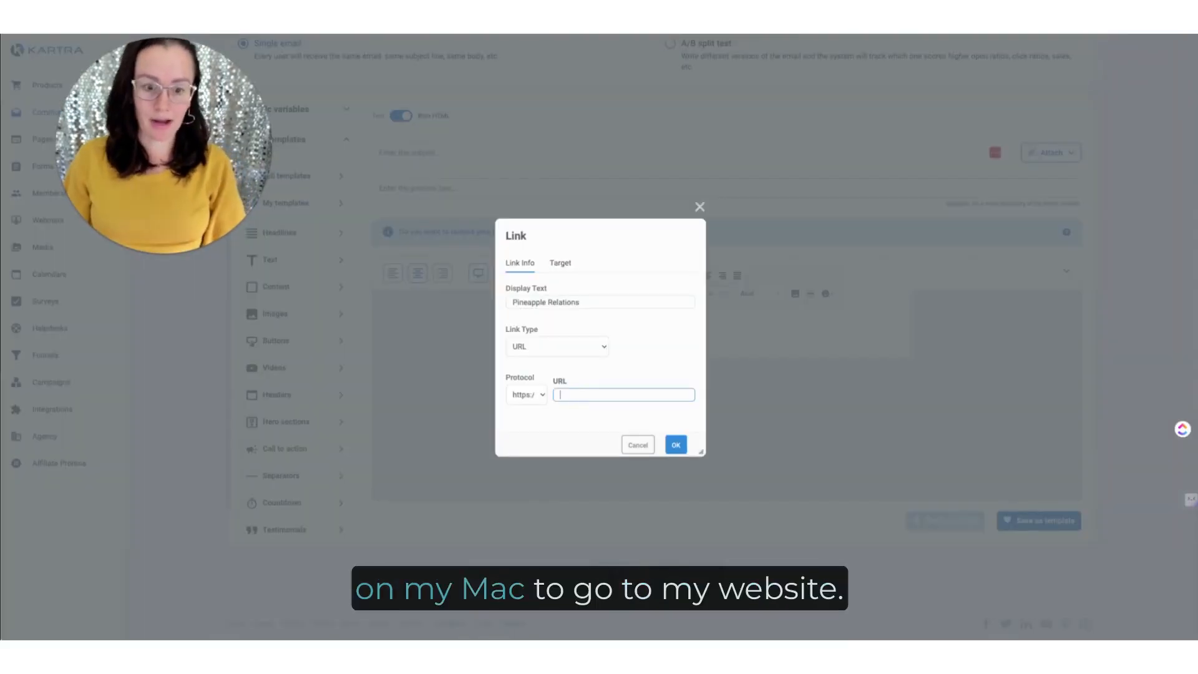
{"action": "type", "text": "pineapplerelaitons.c"}
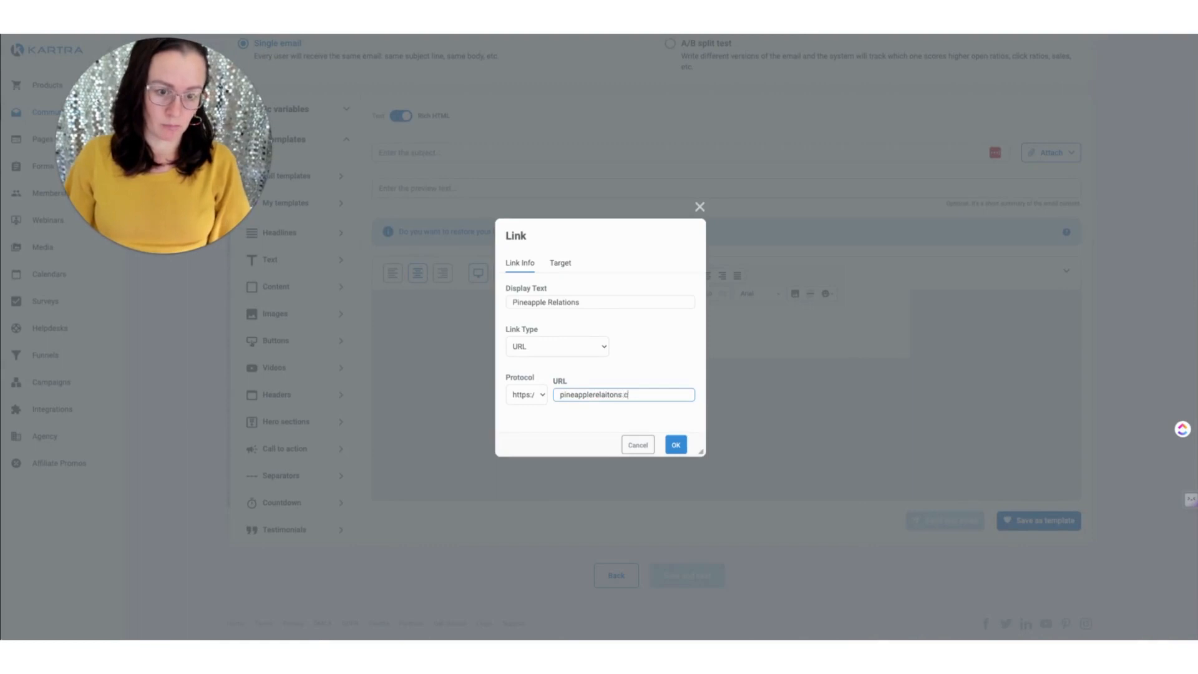
{"action": "key", "text": "Return"}
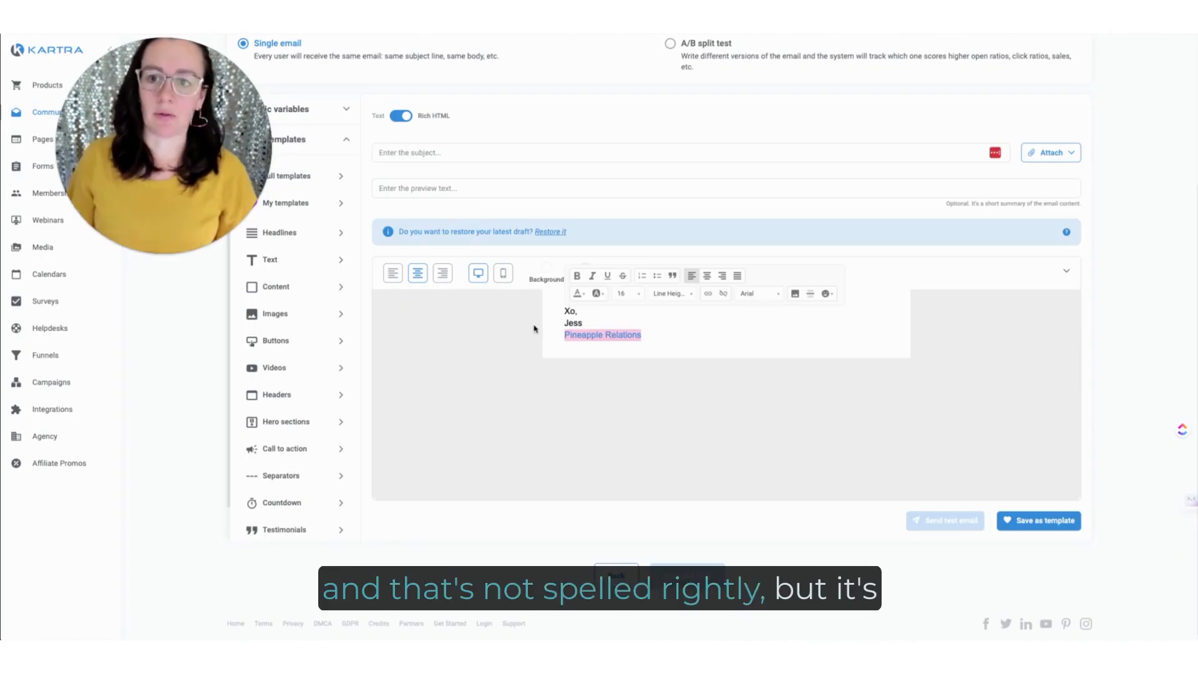
Step: Recolor the linked "Pineapple Relations" text with the brand teal swatch
{"action": "left_click", "coordinate": [579, 295]}
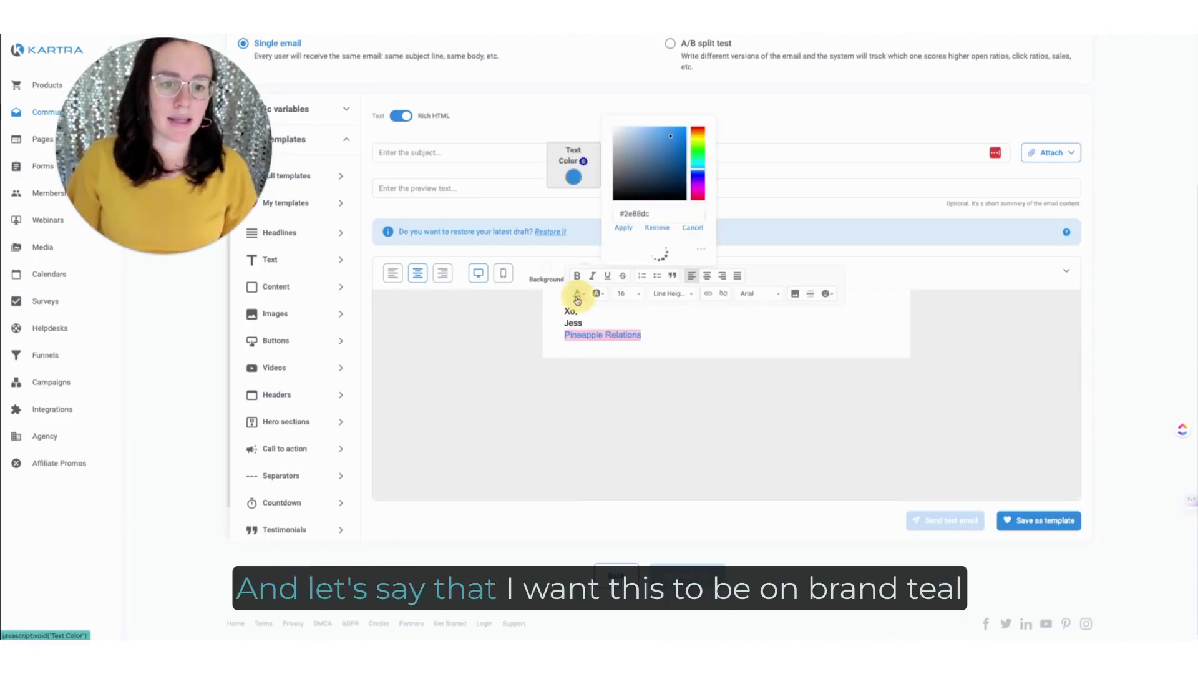
{"action": "left_click", "coordinate": [619, 249]}
{"action": "left_click", "coordinate": [623, 187]}
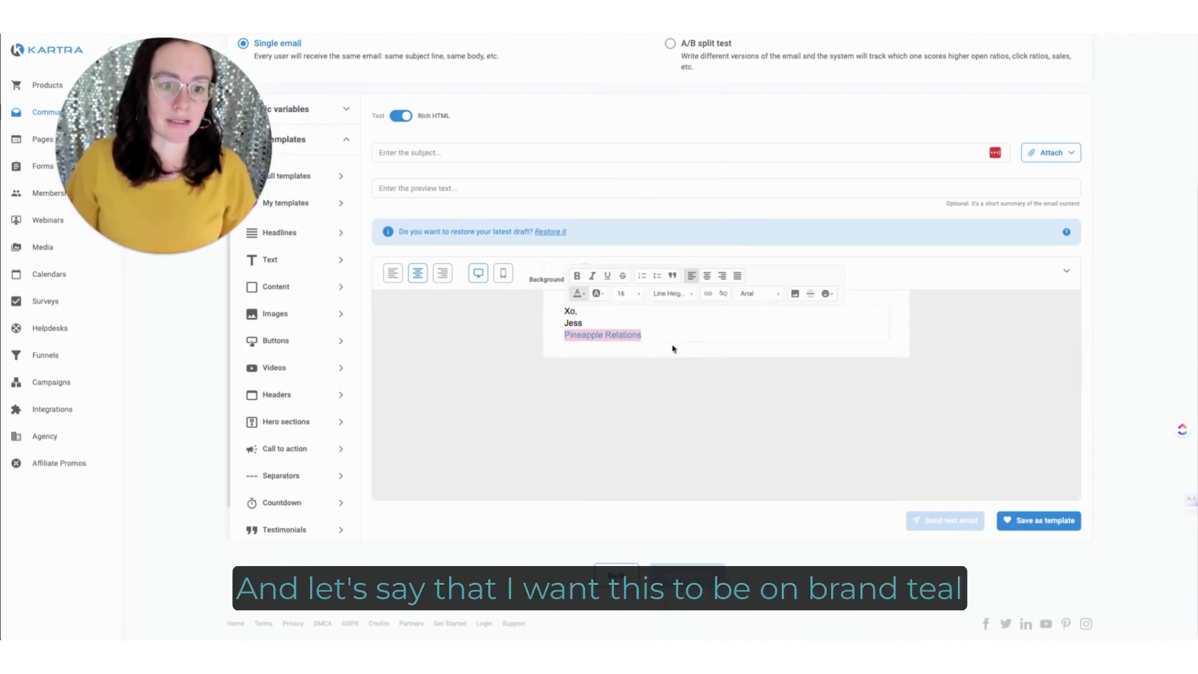
{"action": "left_click", "coordinate": [642, 383]}
Step: Start saving the sign-off as a template named with PR and the sender's full name, and delete the section from the canvas
{"action": "left_click", "coordinate": [1039, 523]}
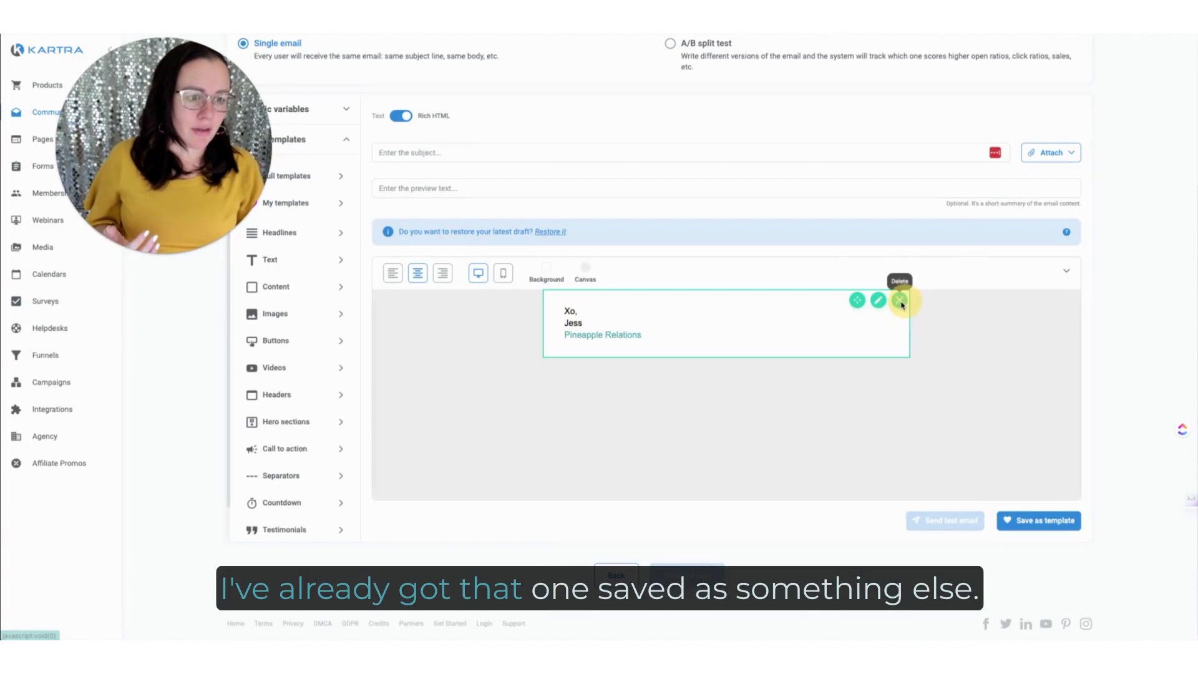
{"action": "left_click", "coordinate": [900, 300]}
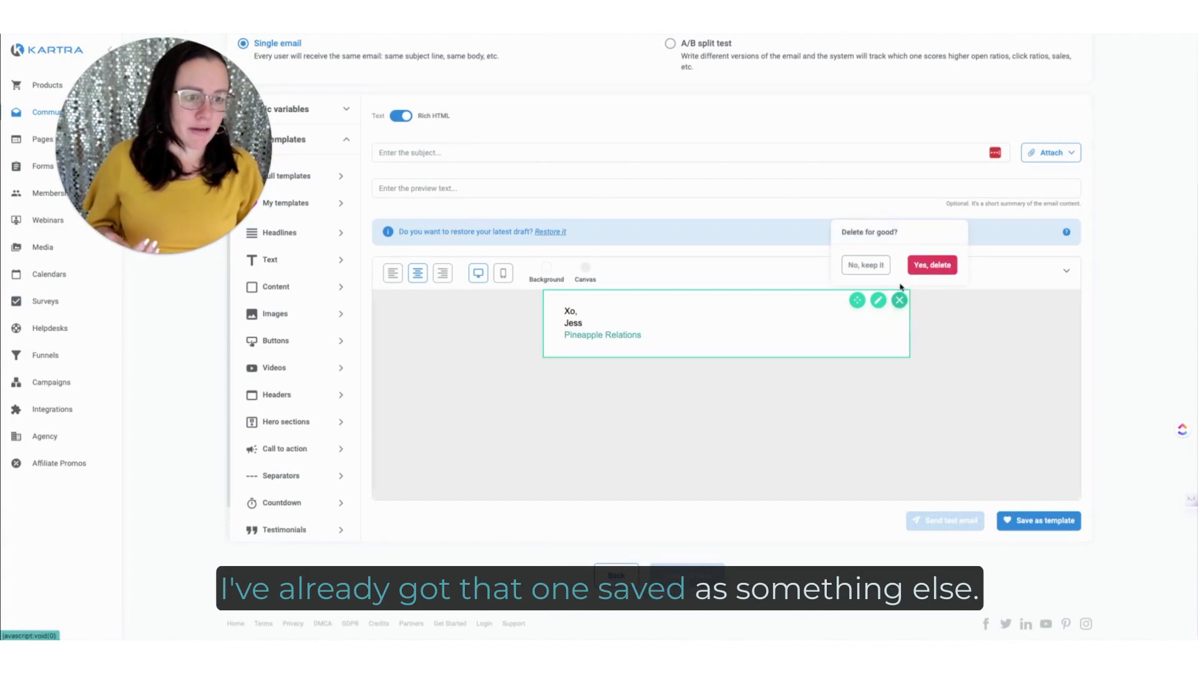
{"action": "left_click", "coordinate": [931, 267]}
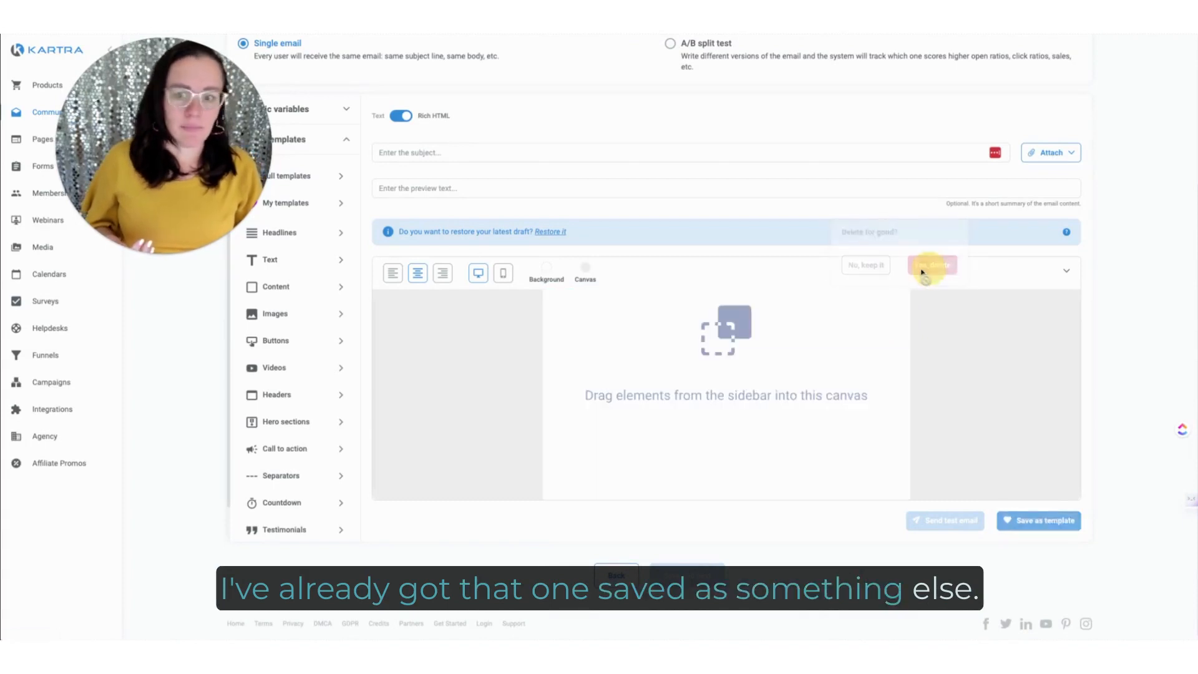
Step: Add the blue content layout with the product image on the left and a READ MORE button to the canvas
{"action": "left_click", "coordinate": [278, 285]}
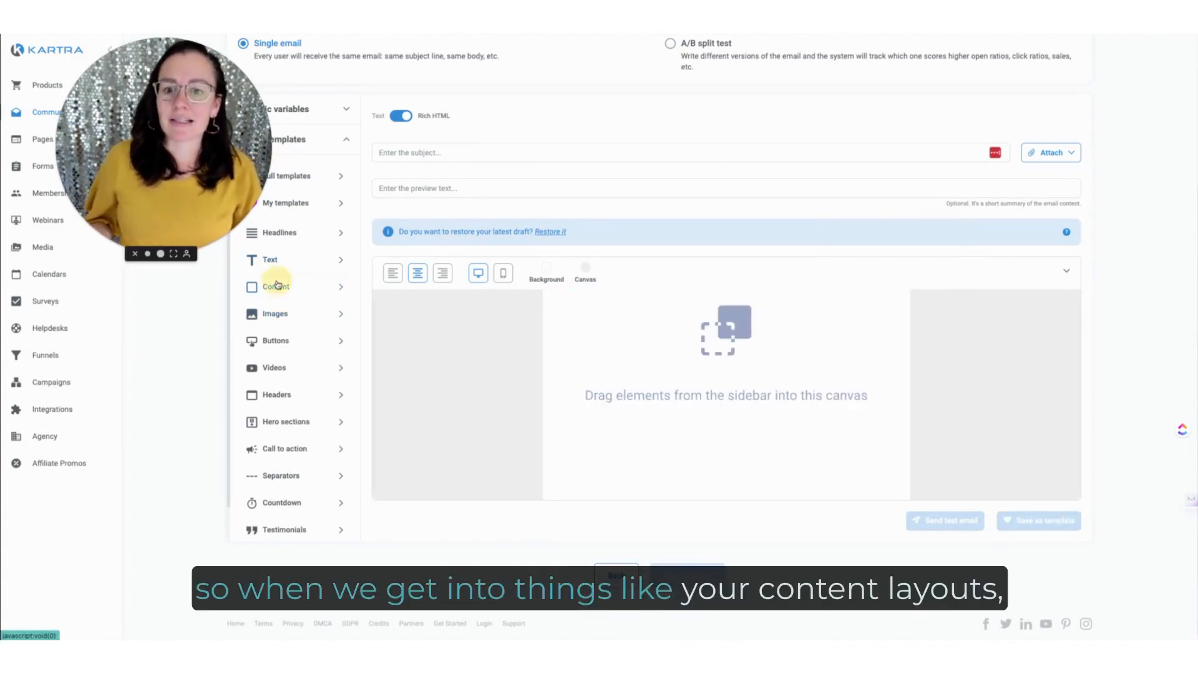
{"action": "scroll", "coordinate": [301, 432], "scroll_direction": "down", "scroll_amount": 5}
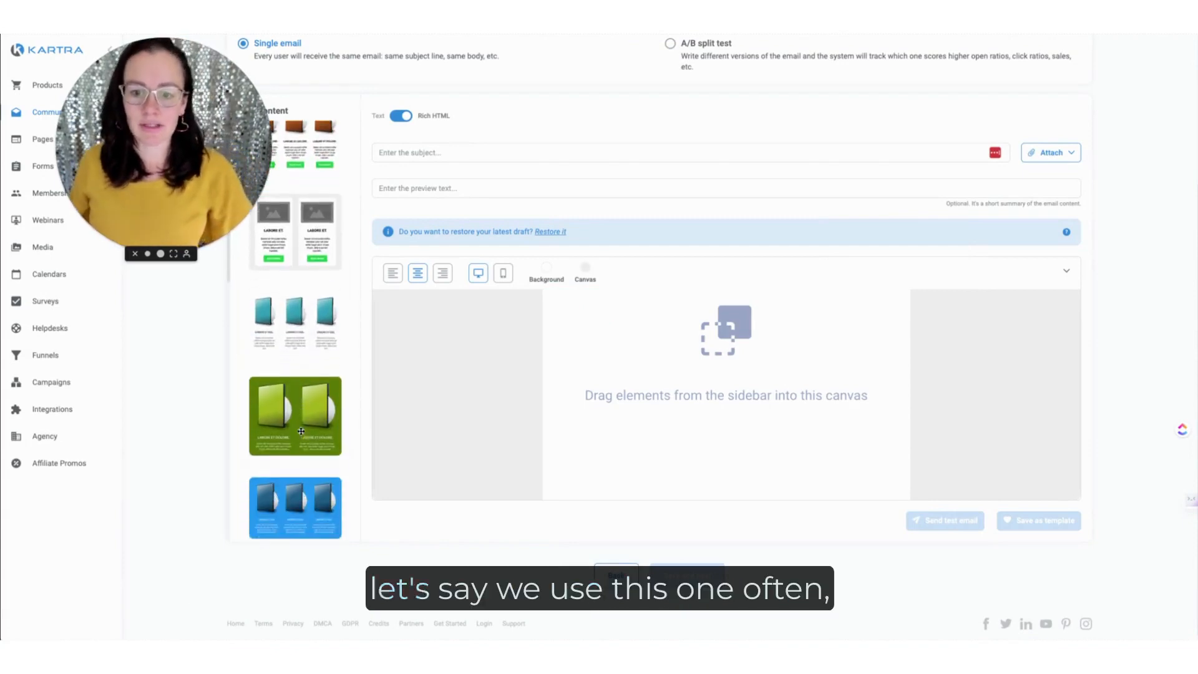
{"action": "scroll", "coordinate": [301, 431], "scroll_direction": "down", "scroll_amount": 10}
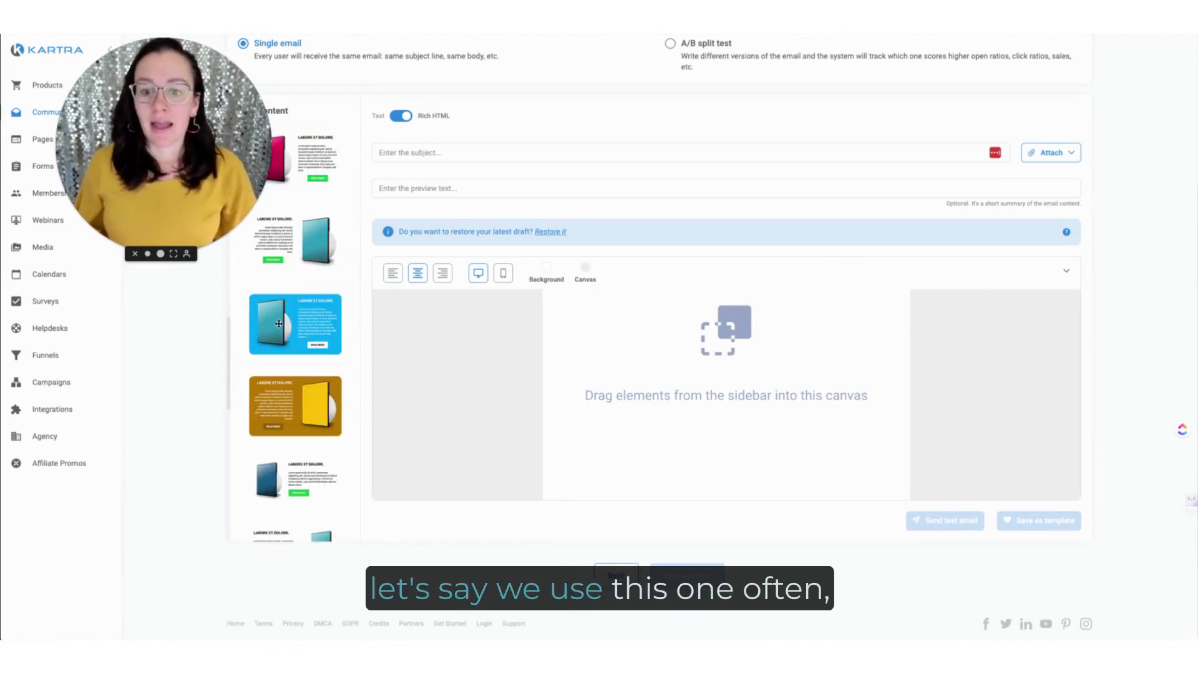
{"action": "left_click_drag", "start_coordinate": [278, 324], "coordinate": [793, 302]}
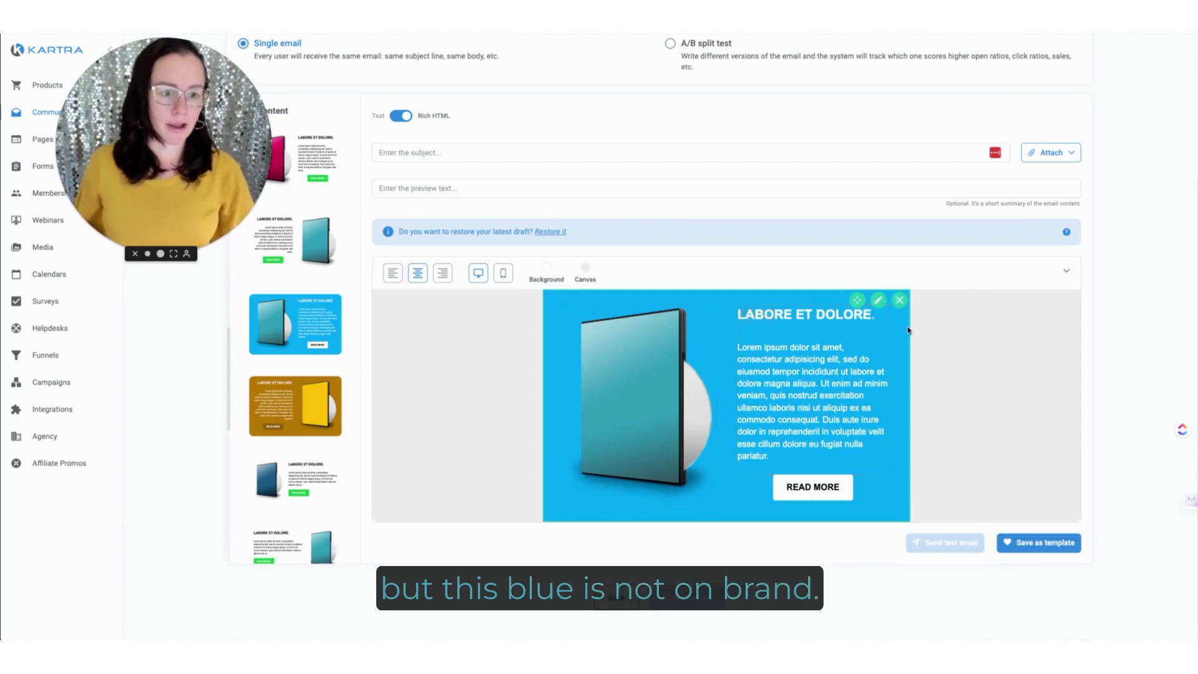
Step: Set the content section's background to the brand light teal, rgb(206, 225, 228)
{"action": "left_click", "coordinate": [878, 300]}
{"action": "left_click", "coordinate": [312, 150]}
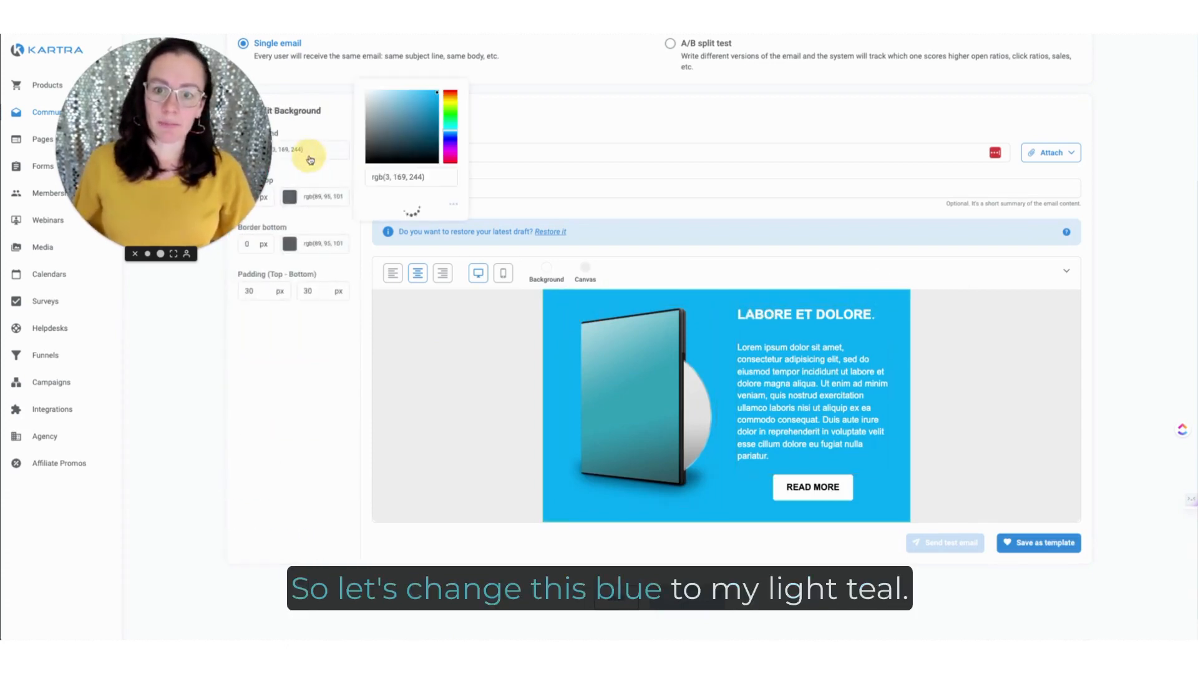
{"action": "left_click", "coordinate": [428, 224]}
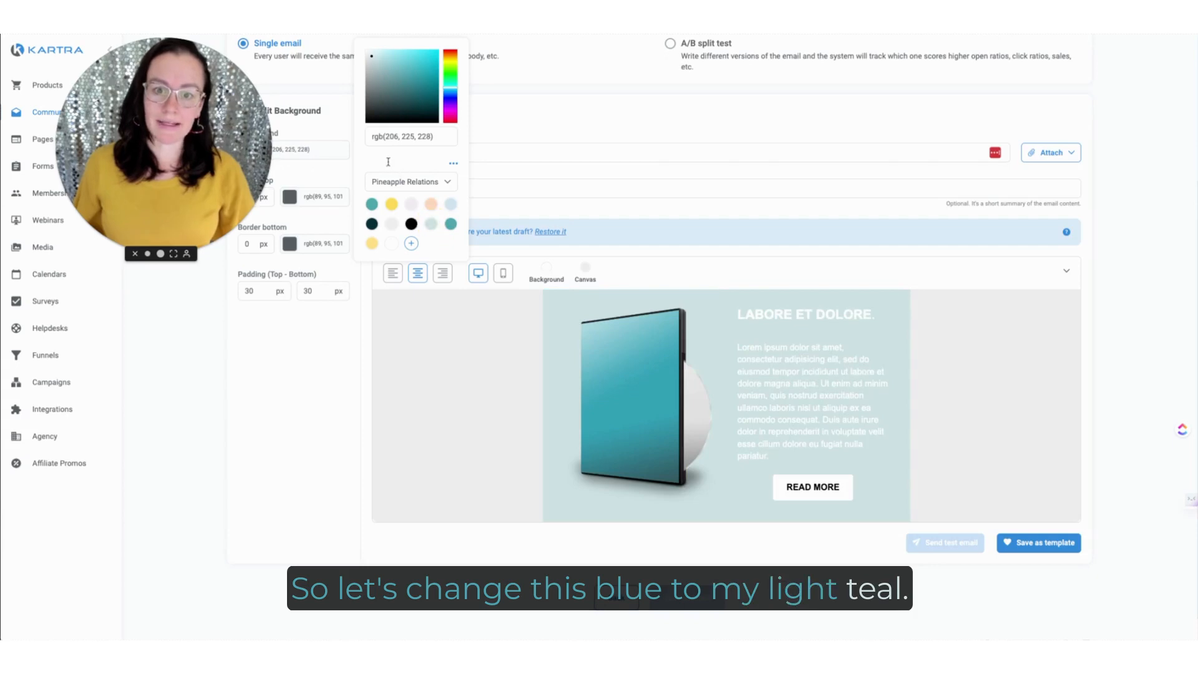
Step: Recolor the content section's headline and body text with the brand dark blue, #042e37
{"action": "left_click", "coordinate": [803, 316]}
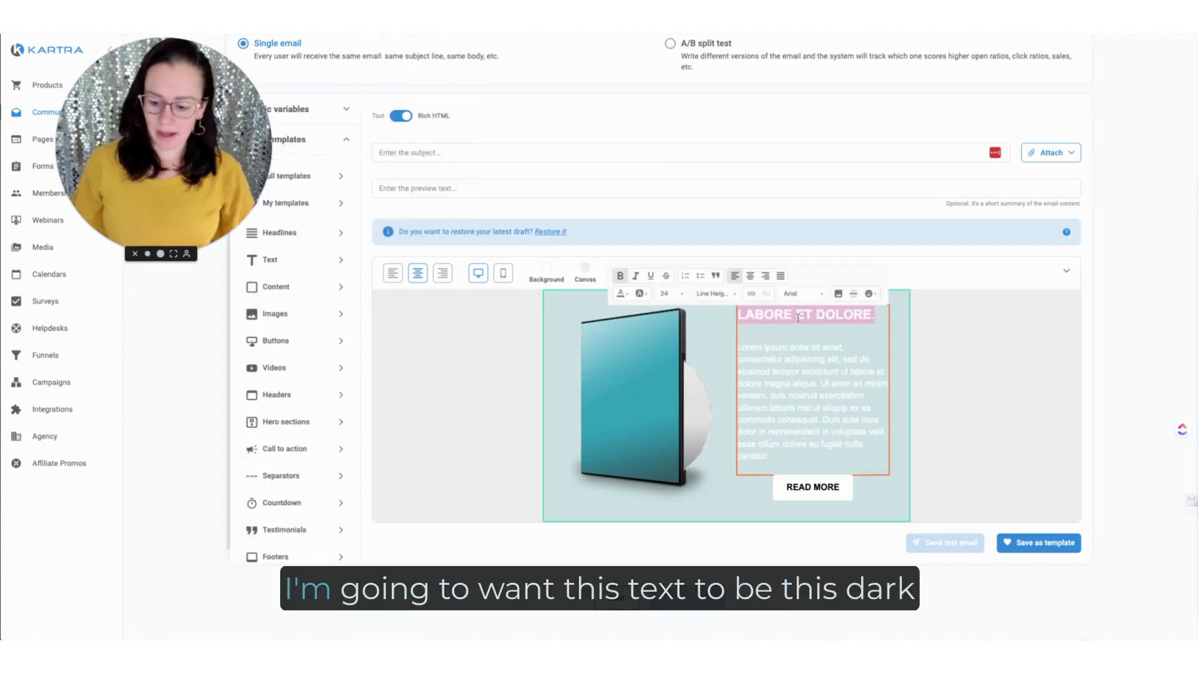
{"action": "key", "text": "ctrl+a"}
{"action": "left_click", "coordinate": [626, 295]}
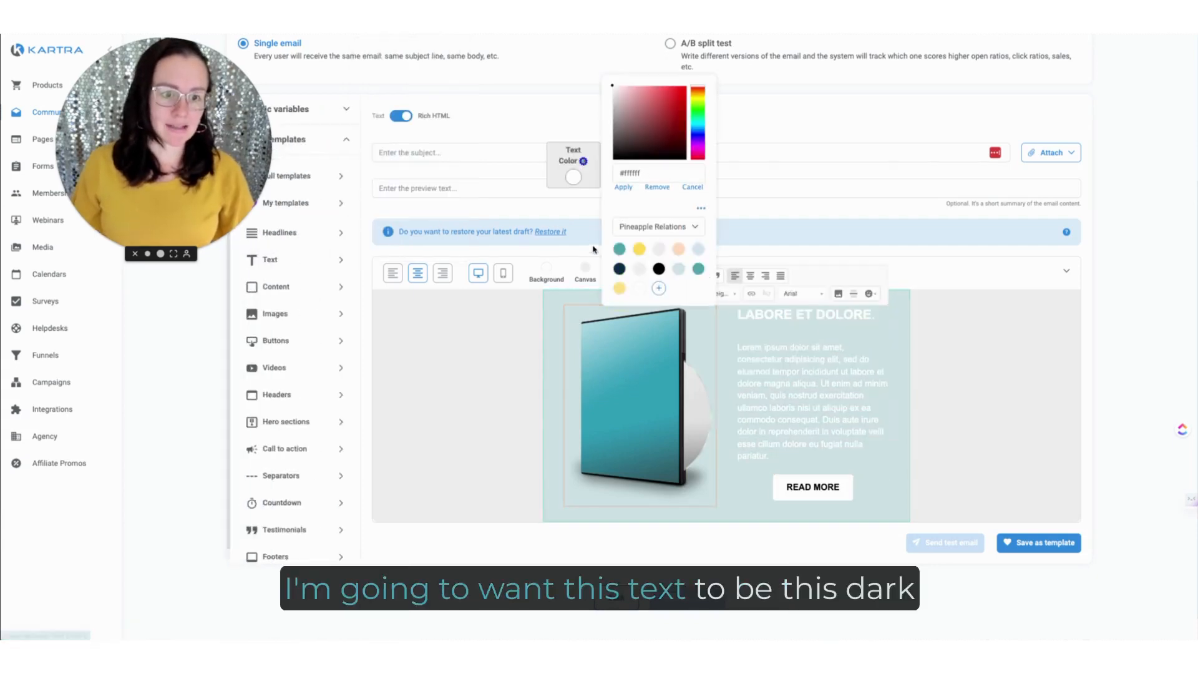
{"action": "left_click", "coordinate": [659, 269]}
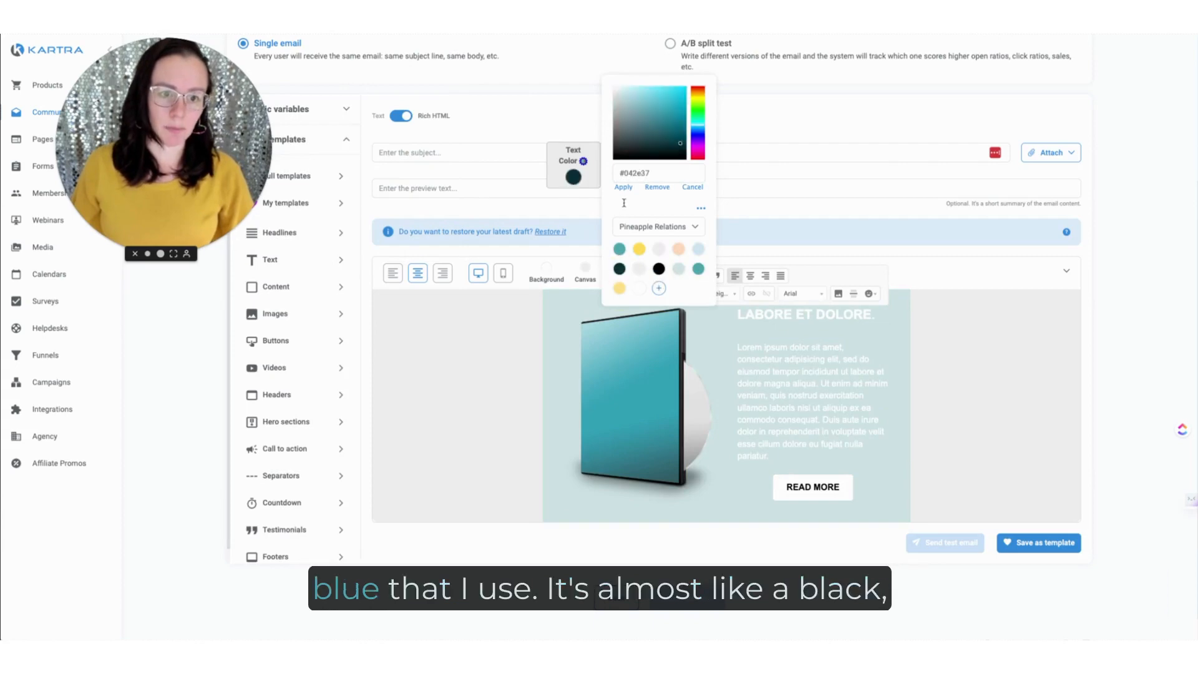
{"action": "left_click", "coordinate": [623, 187]}
{"action": "left_click", "coordinate": [944, 382]}
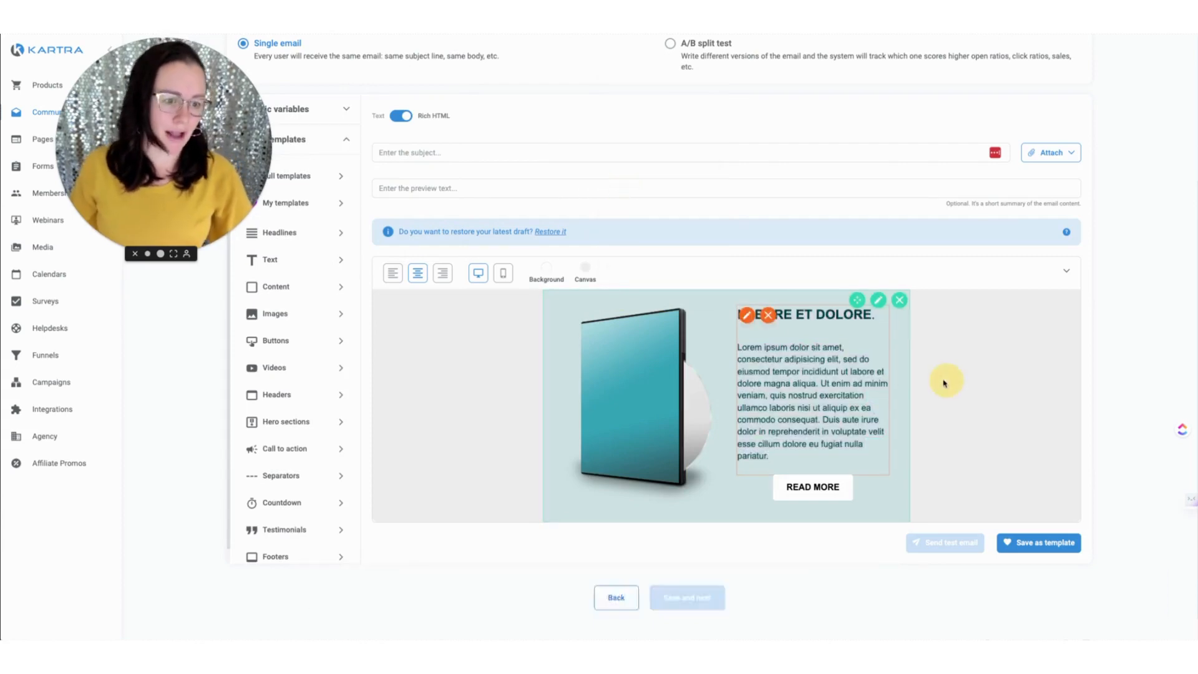
Step: Set the READ MORE button's background to brand teal, rgb(78, 162, 174), and its text to white, rgb(255, 255, 255)
{"action": "left_click", "coordinate": [785, 486]}
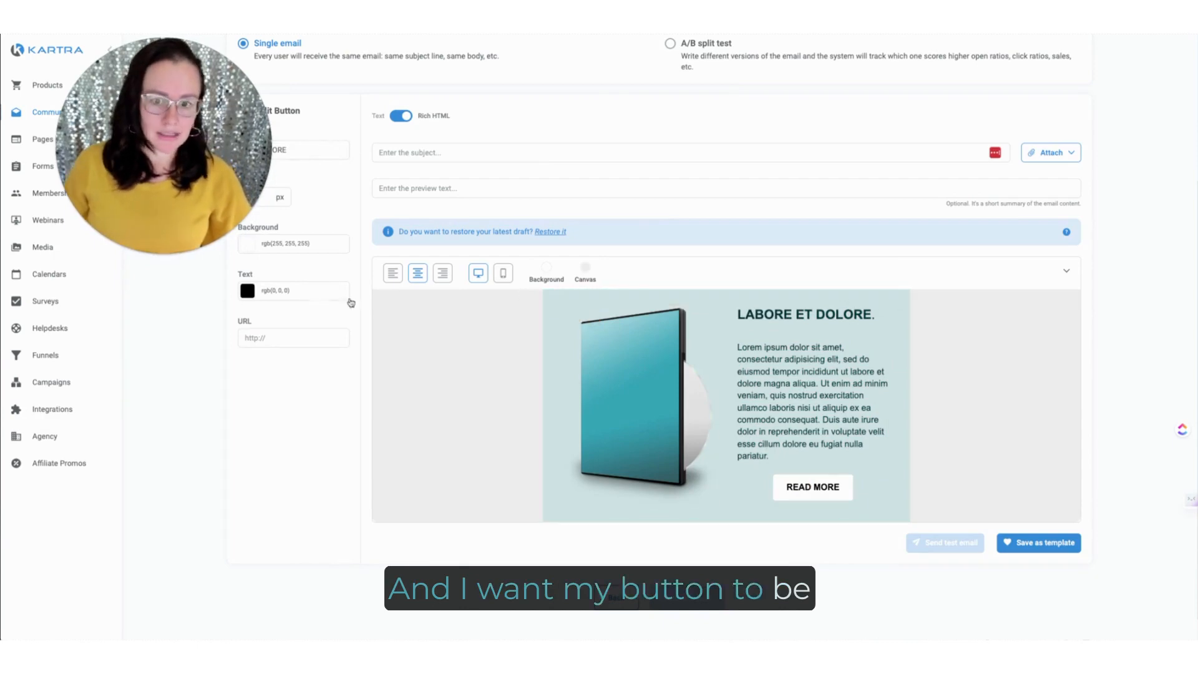
{"action": "left_click", "coordinate": [247, 244]}
{"action": "left_click", "coordinate": [451, 318]}
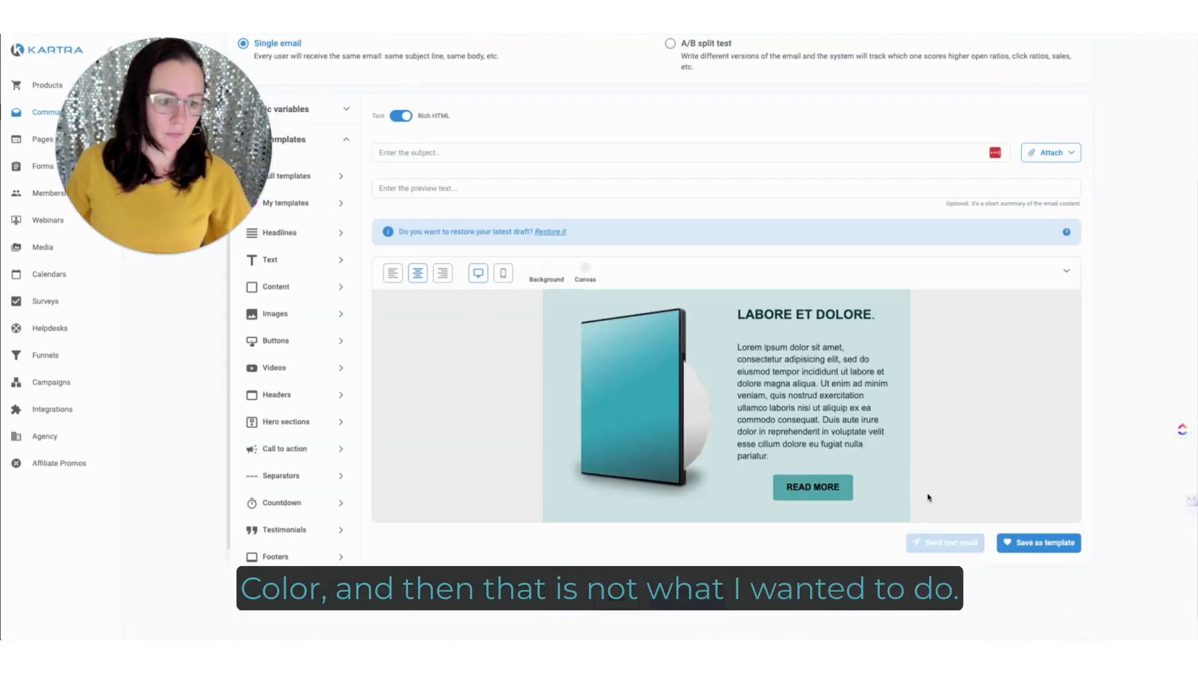
{"action": "left_click", "coordinate": [777, 487]}
{"action": "left_click", "coordinate": [247, 291]}
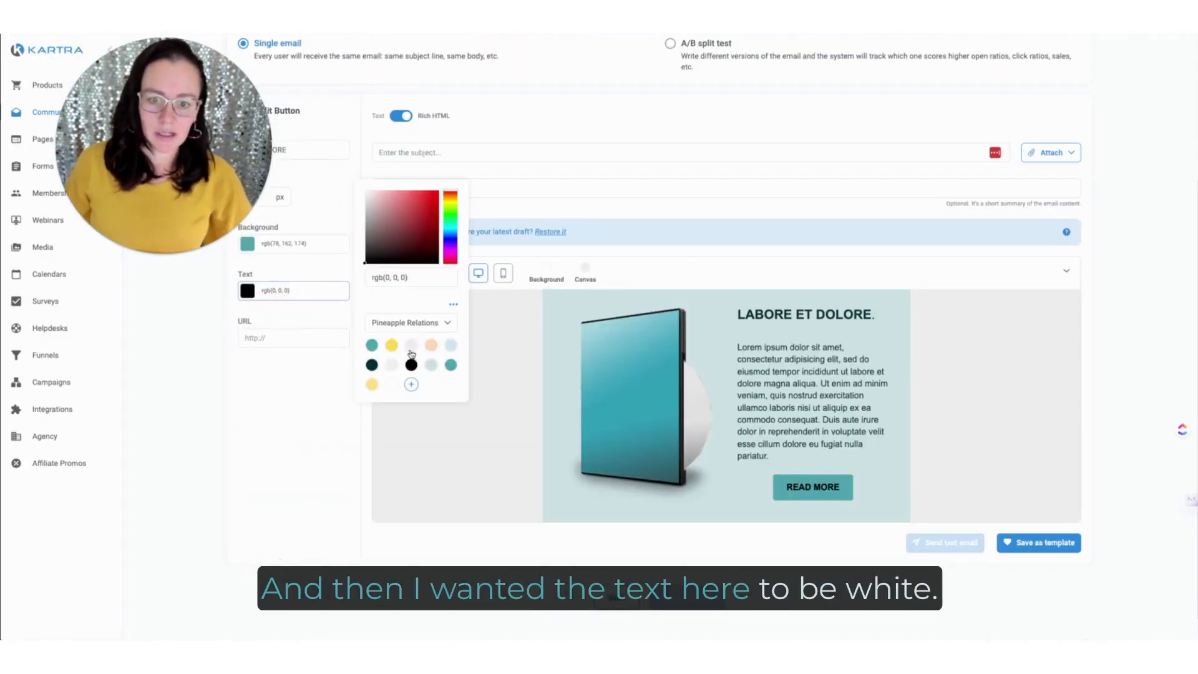
{"action": "left_click", "coordinate": [410, 348]}
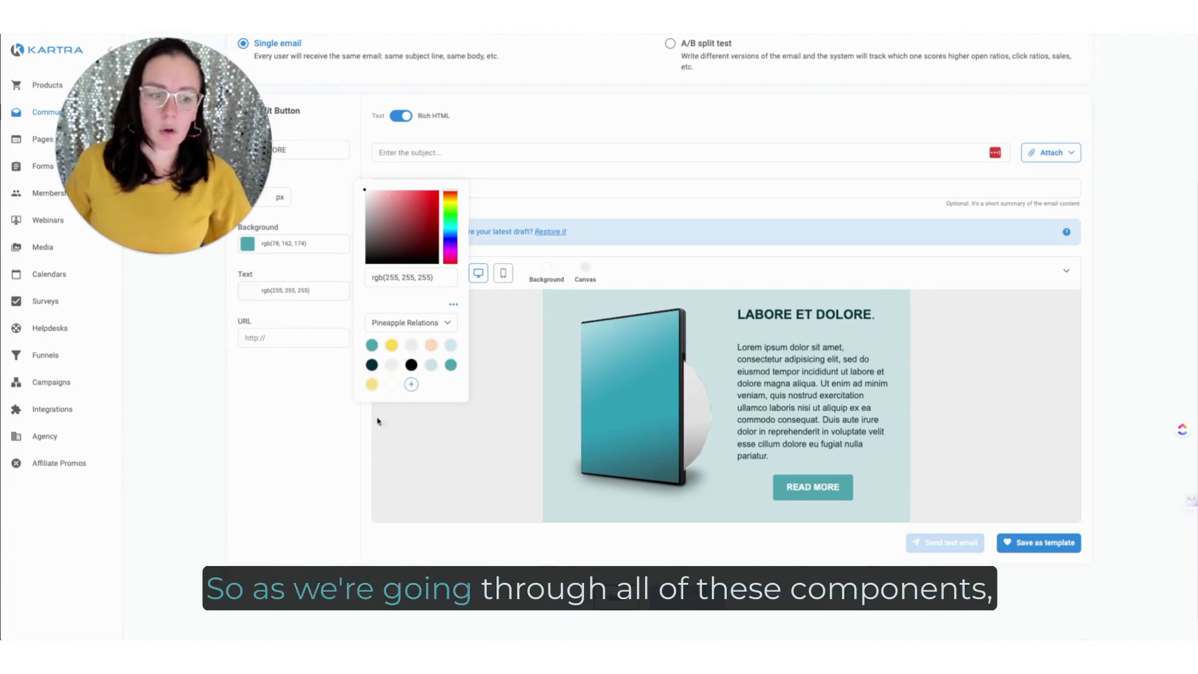
{"action": "left_click", "coordinate": [319, 495]}
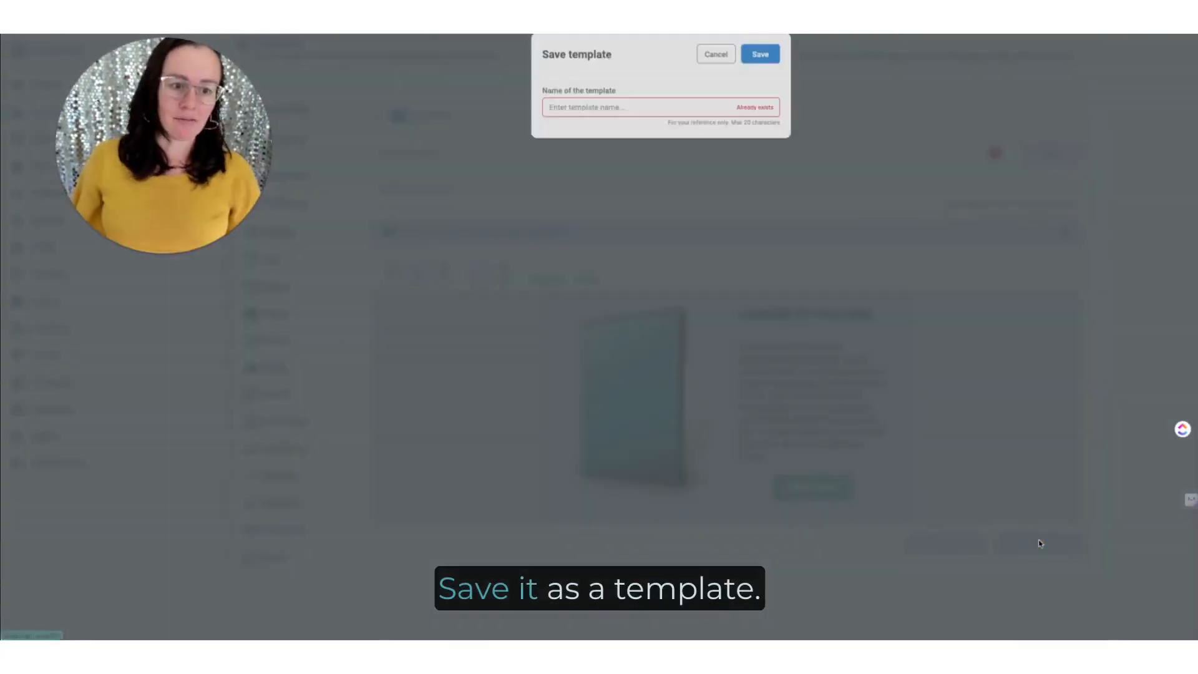
Step: Save the content section as a template named "PR Left image"
{"action": "type", "text": "Left imaPic"}
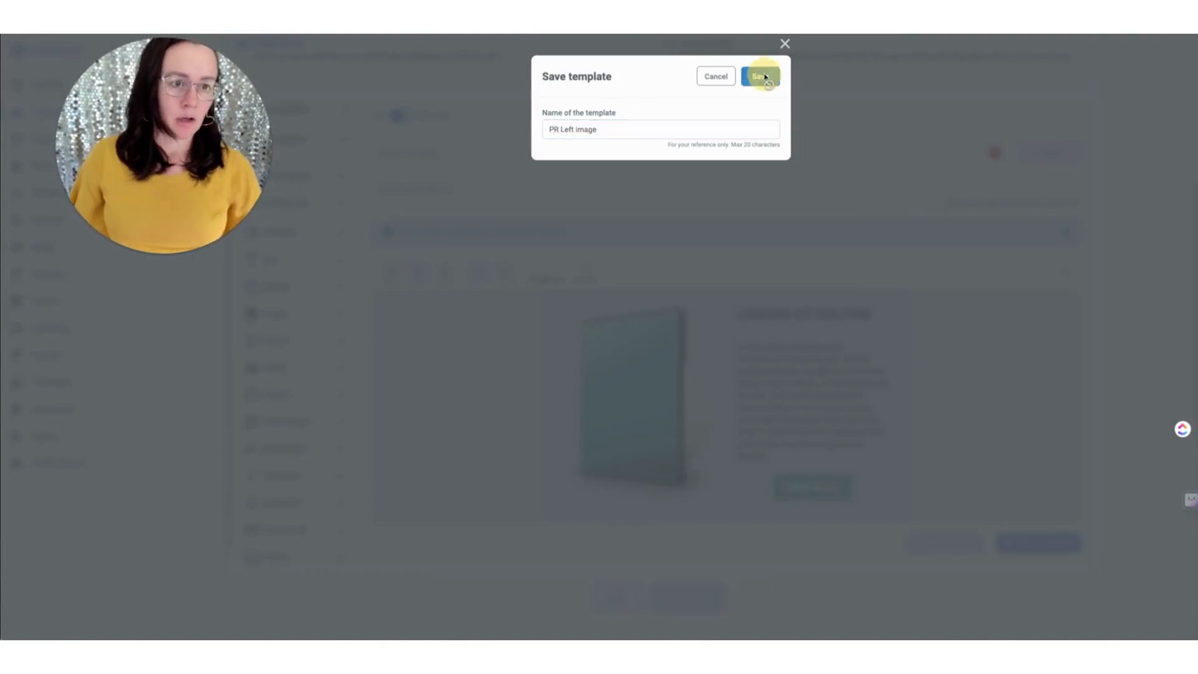
{"action": "left_click", "coordinate": [761, 75]}
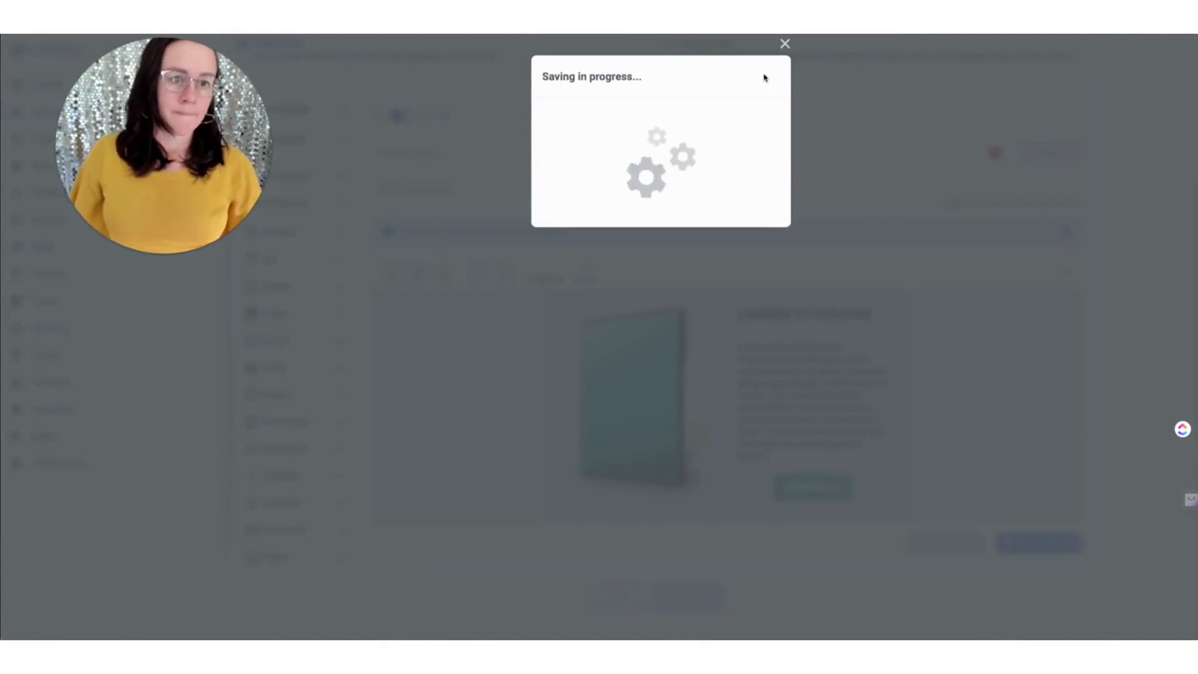
{"action": "left_click", "coordinate": [784, 45]}
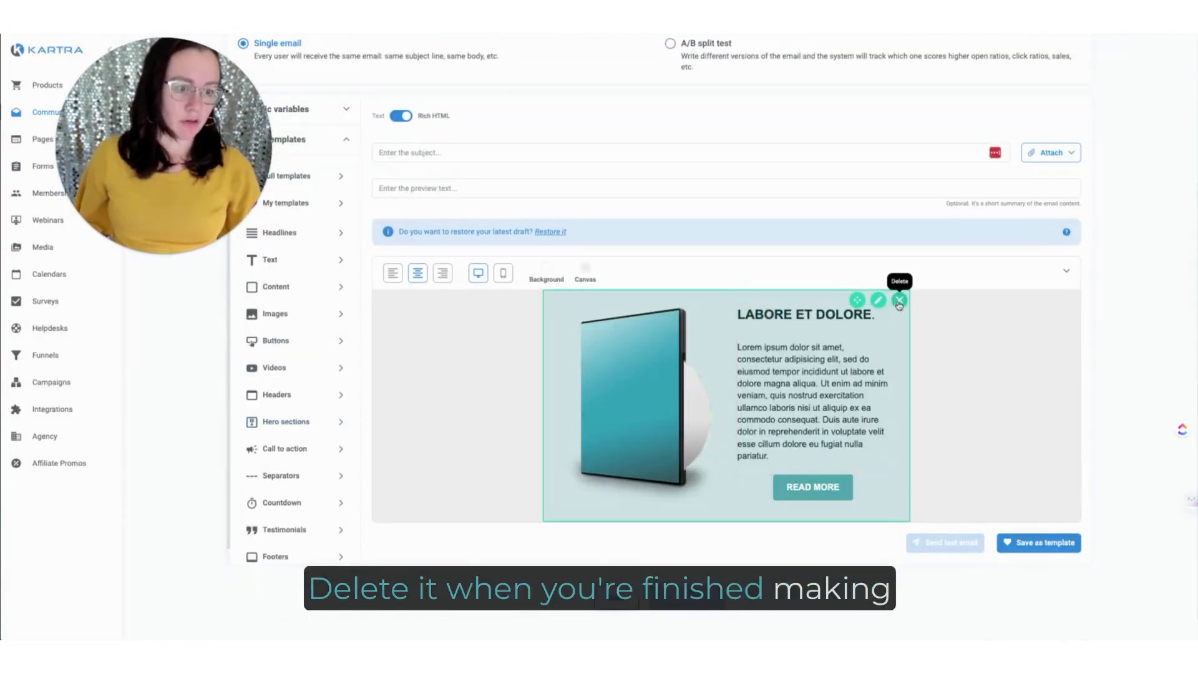
Step: Replace the content section on the canvas with a single-button block labelled "CHANGE ME!"
{"action": "left_click", "coordinate": [899, 304]}
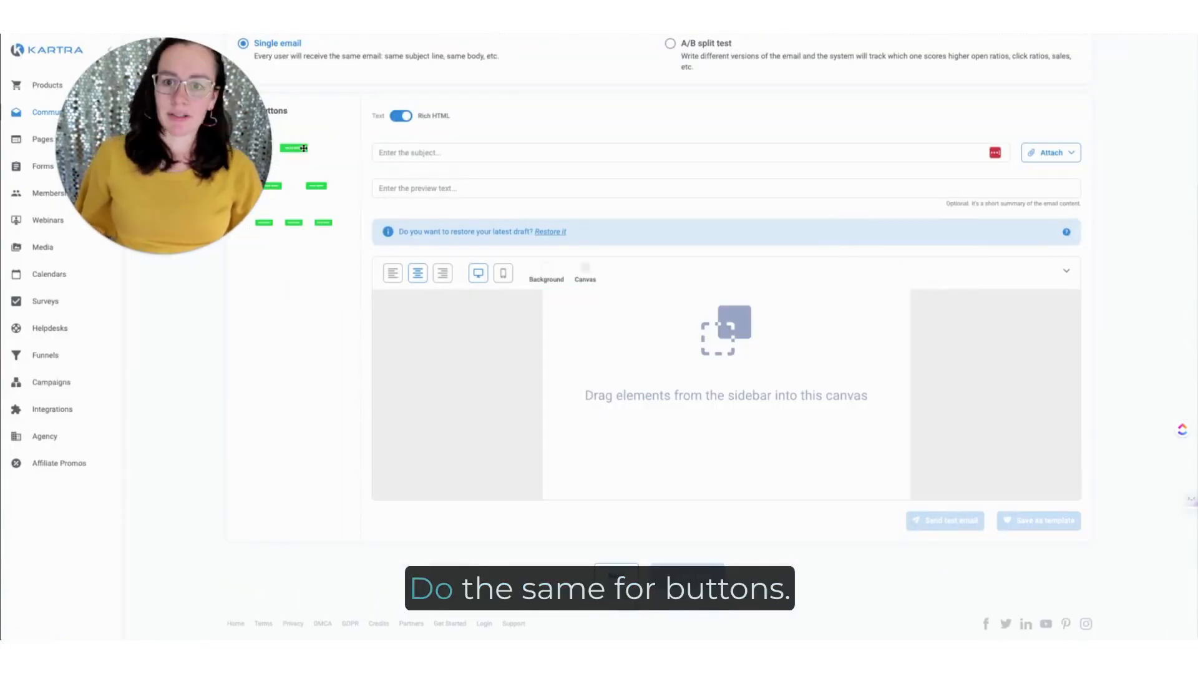
{"action": "left_click_drag", "start_coordinate": [304, 148], "coordinate": [749, 302]}
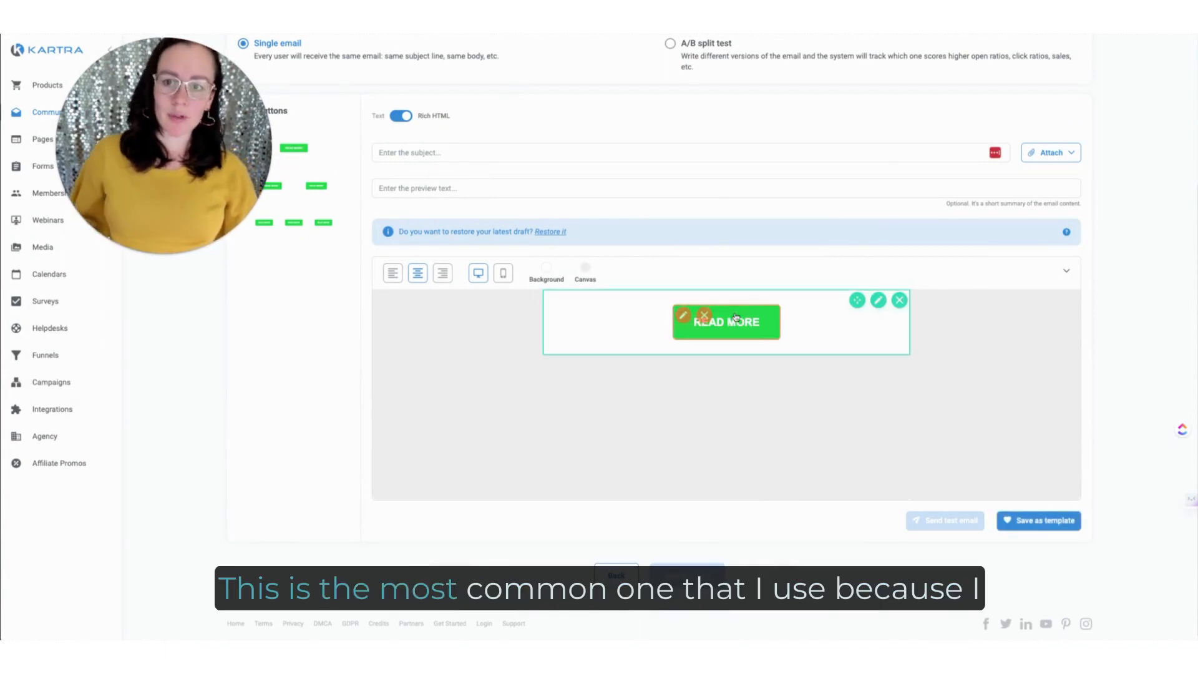
{"action": "left_click", "coordinate": [684, 323]}
{"action": "triple_click", "coordinate": [339, 152]}
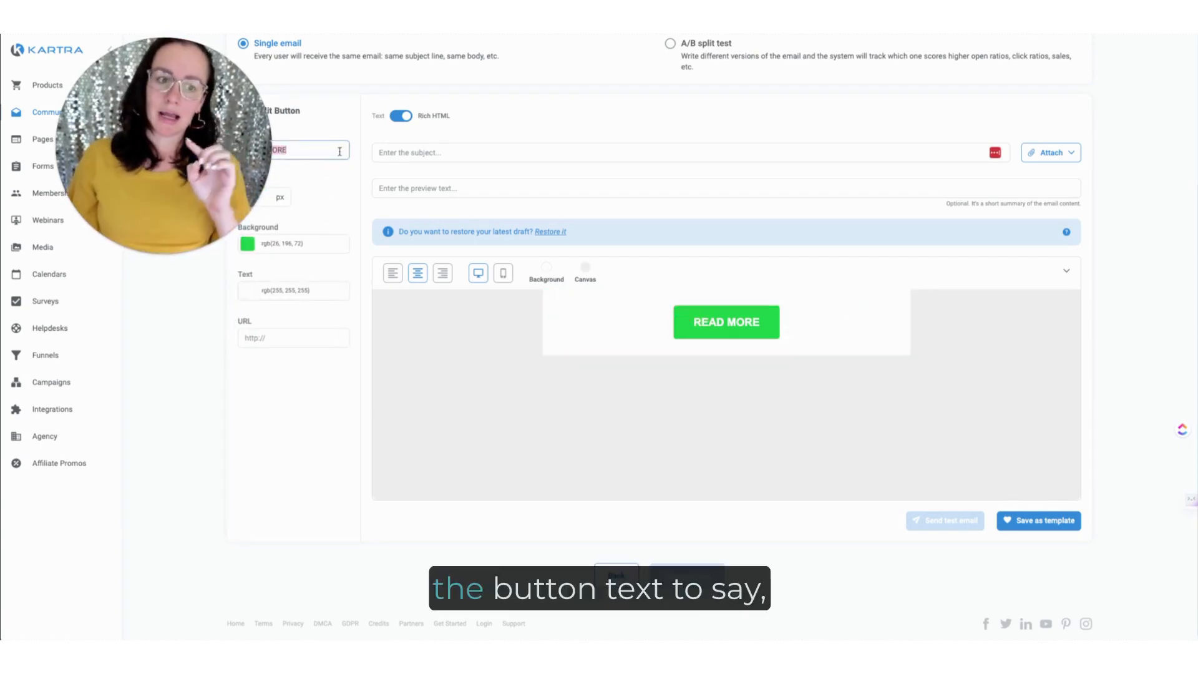
{"action": "type", "text": "CHANGE ME!"}
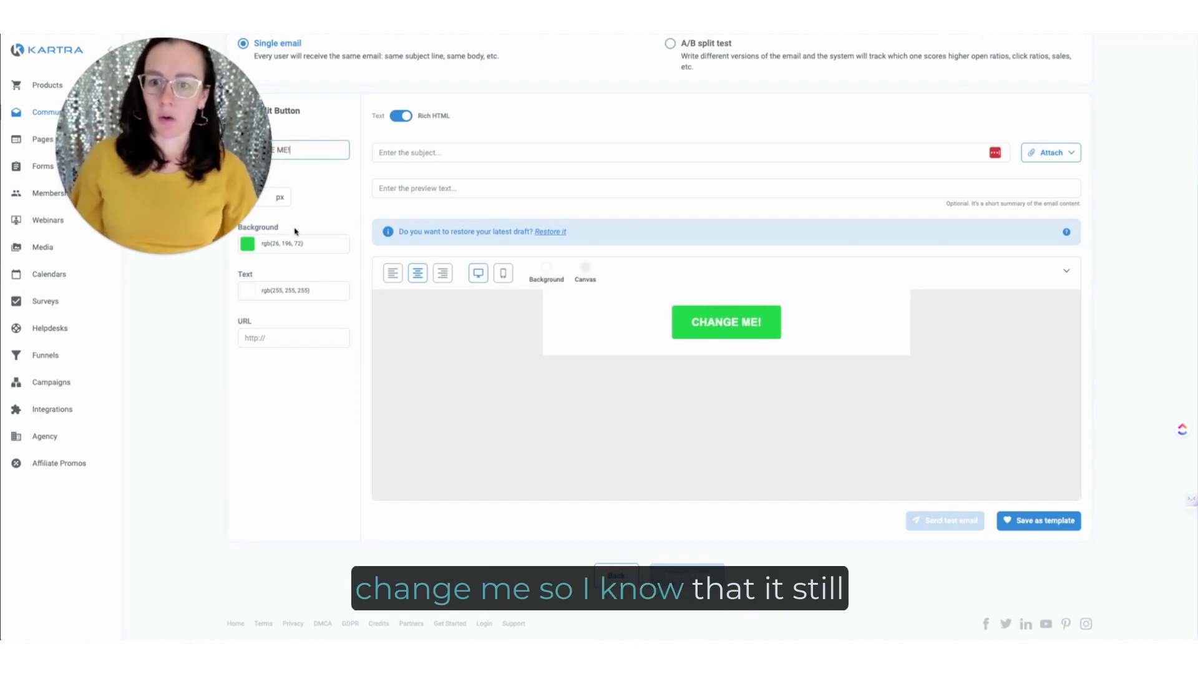
Step: Set the "CHANGE ME!" button's background to the brand teal swatch from the Pineapple Relations palette
{"action": "left_click", "coordinate": [294, 243]}
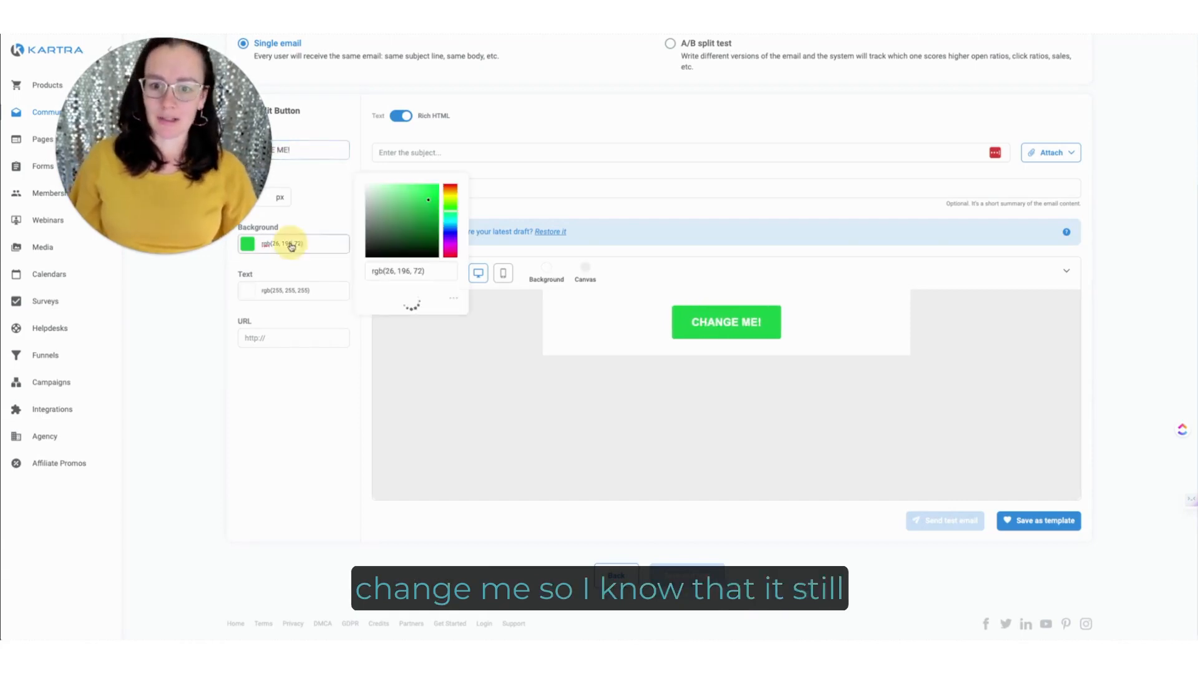
{"action": "left_click", "coordinate": [372, 338]}
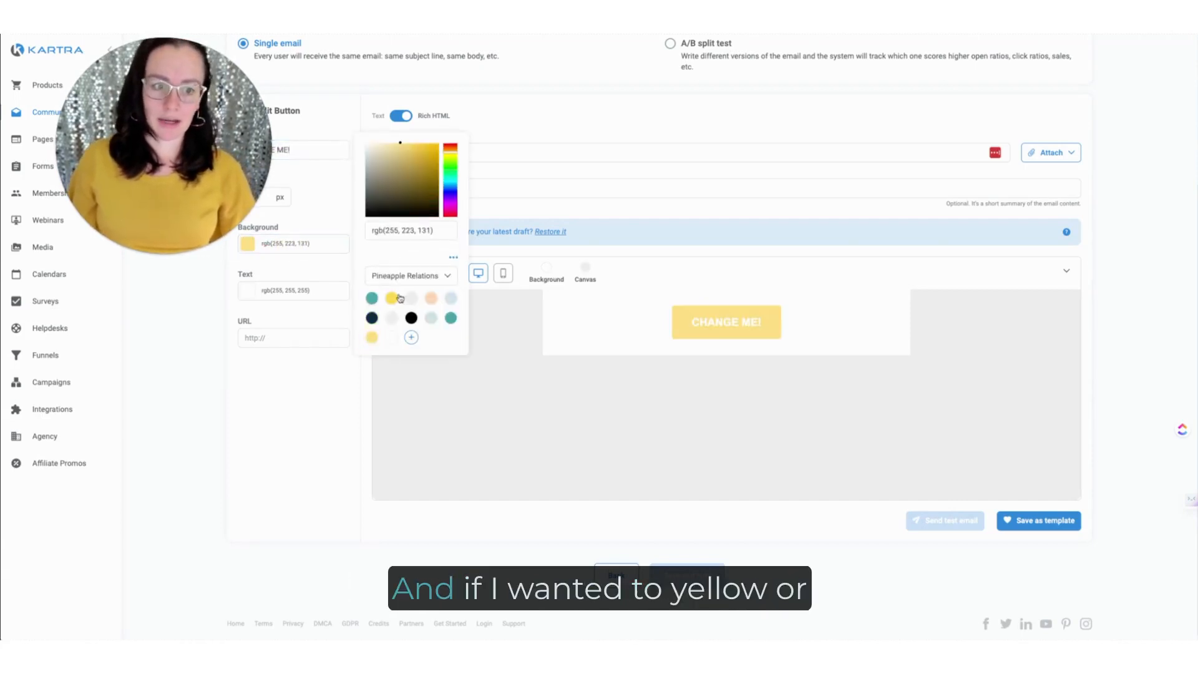
{"action": "left_click", "coordinate": [450, 319]}
{"action": "left_click", "coordinate": [244, 111]}
{"action": "mouse_move", "coordinate": [690, 331]}
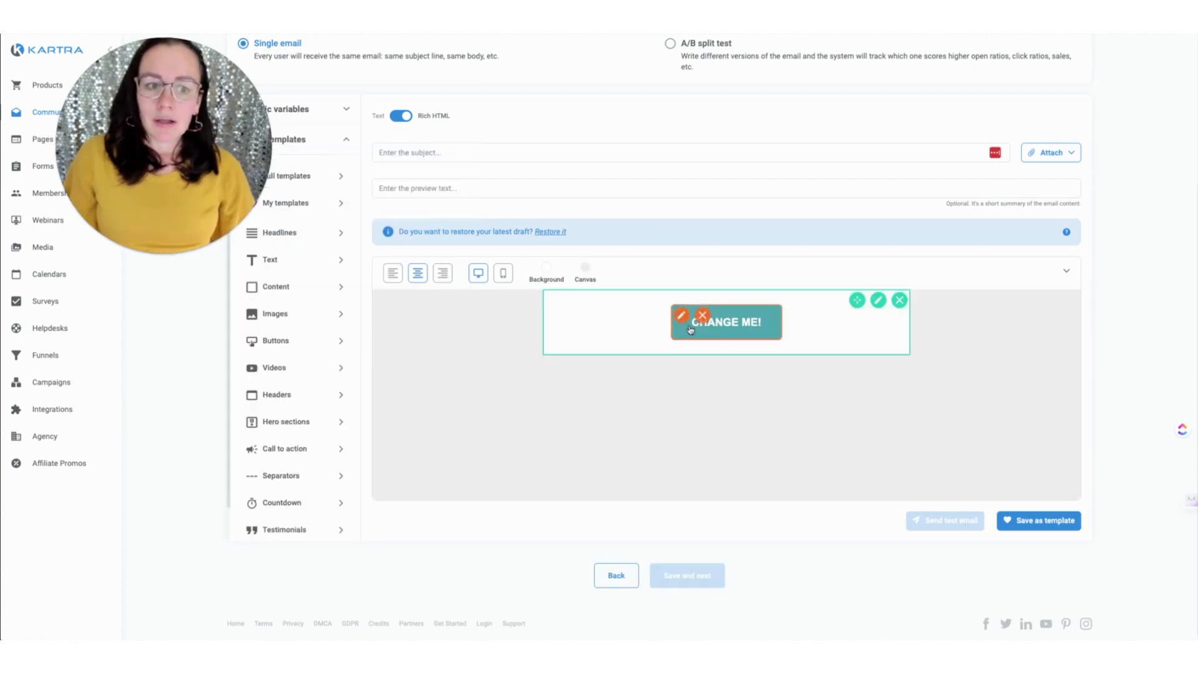
Step: Delete the button section from the canvas
{"action": "left_click", "coordinate": [900, 302]}
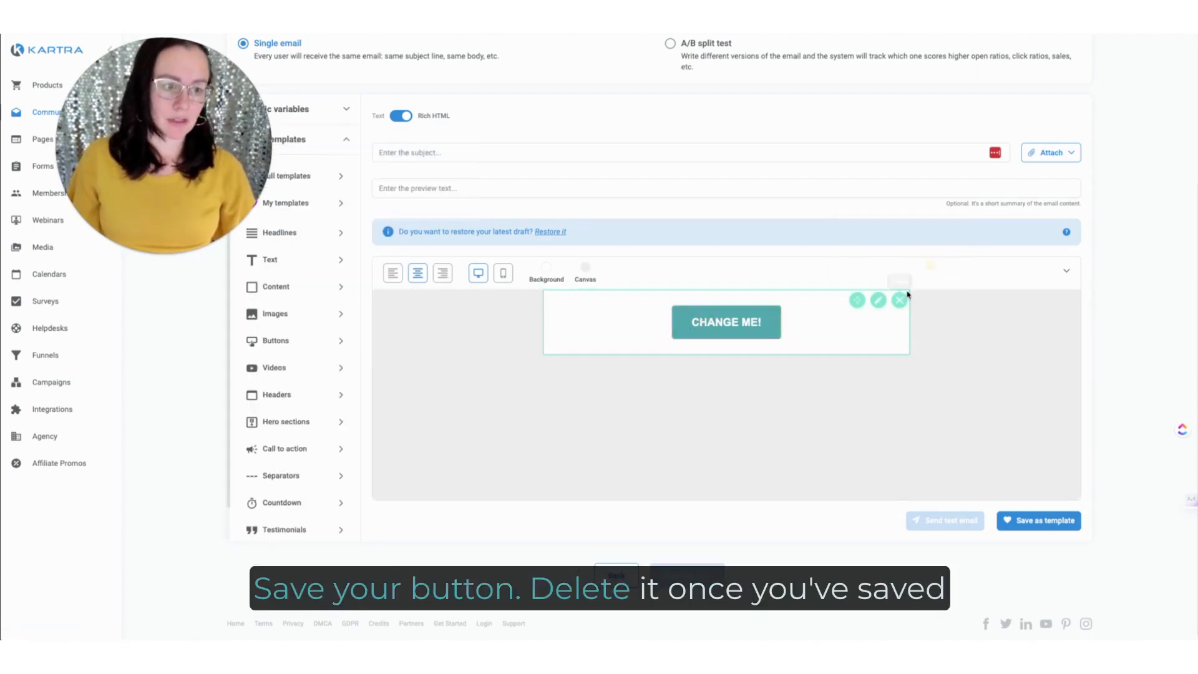
{"action": "left_click", "coordinate": [901, 300]}
{"action": "left_click", "coordinate": [935, 339]}
Step: Add the blue footer layout with the copyright line above the social icons to the canvas
{"action": "scroll", "coordinate": [304, 428], "scroll_direction": "down", "scroll_amount": 1}
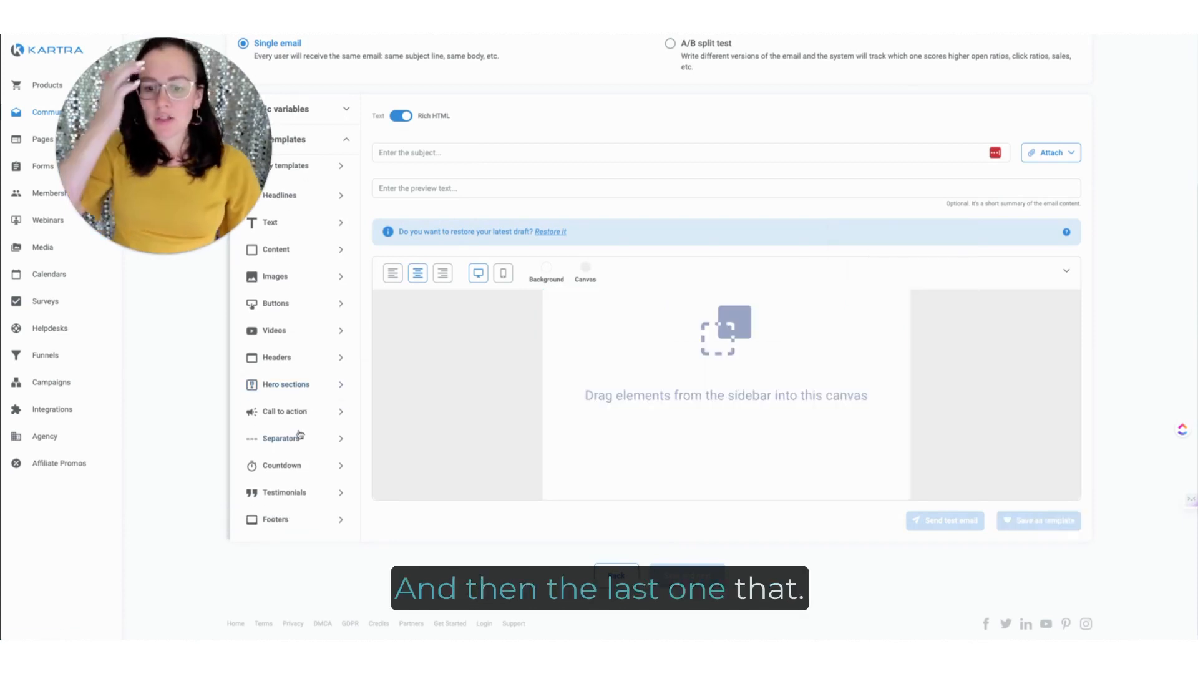
{"action": "left_click", "coordinate": [281, 521]}
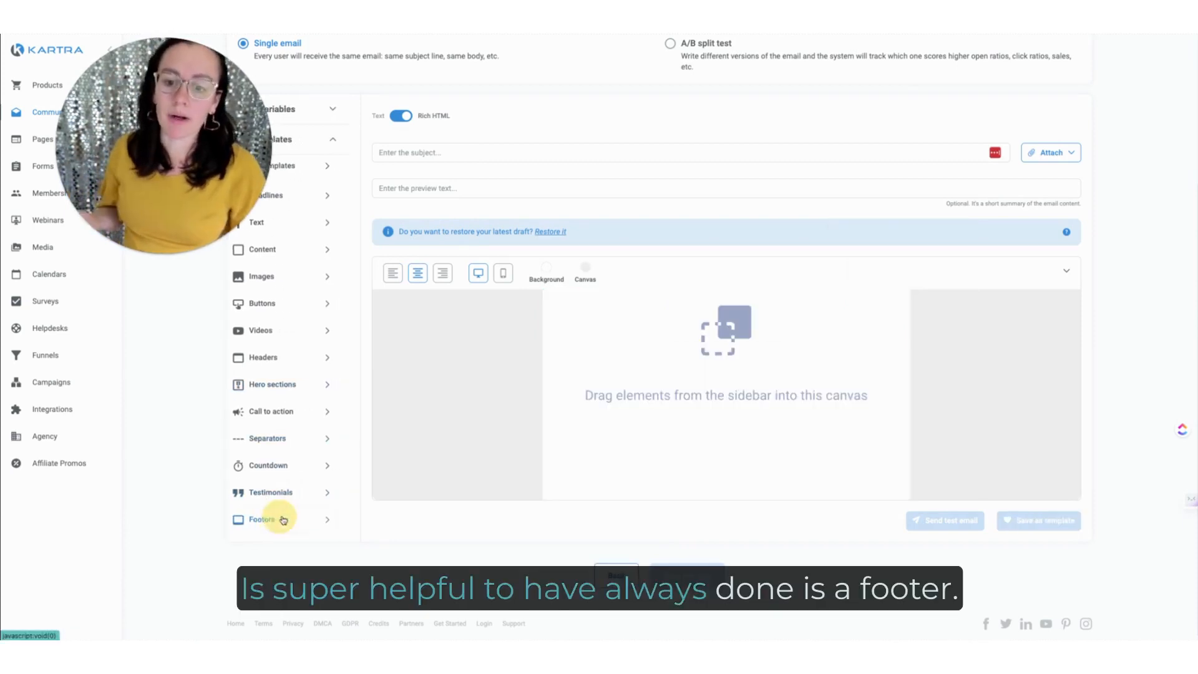
{"action": "left_click_drag", "start_coordinate": [312, 217], "coordinate": [700, 300]}
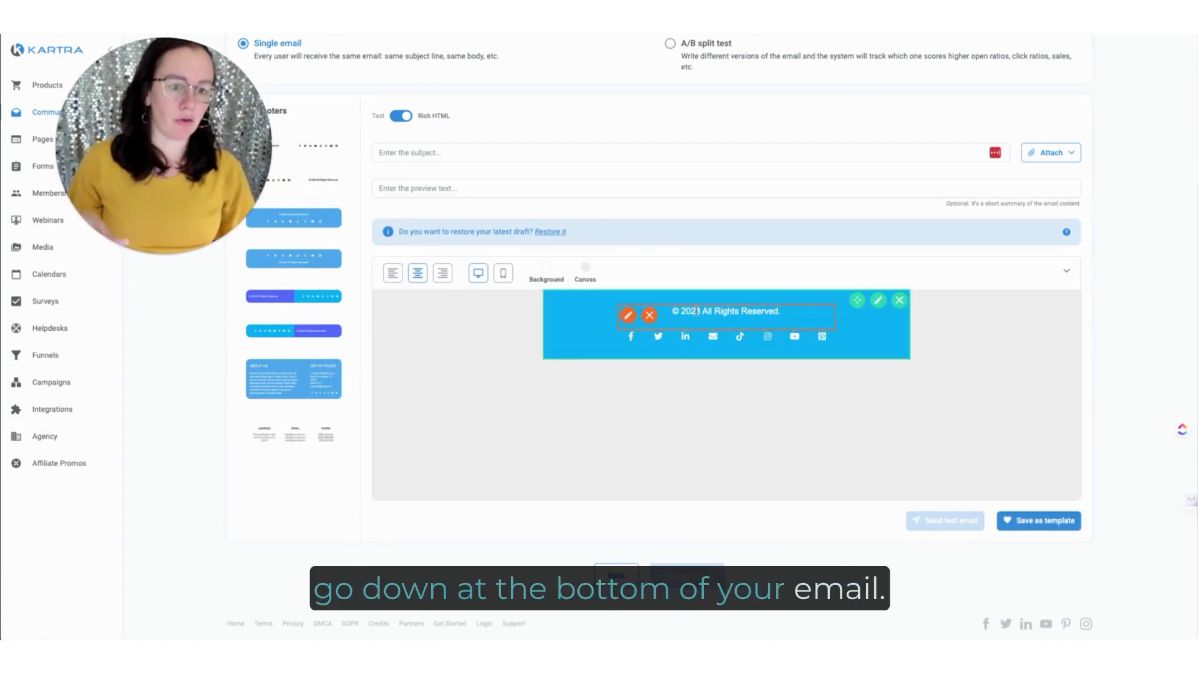
Step: Set the footer's top border color to the brand light teal, rgb(206, 225, 228)
{"action": "left_click", "coordinate": [879, 302]}
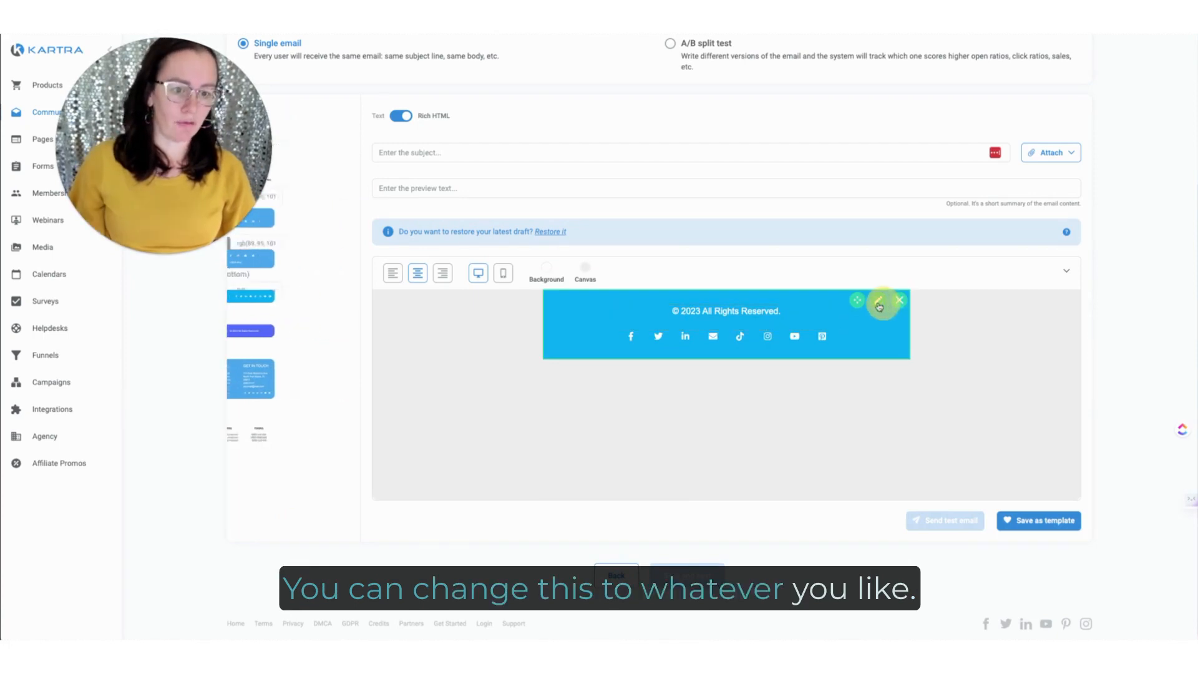
{"action": "left_click", "coordinate": [290, 197]}
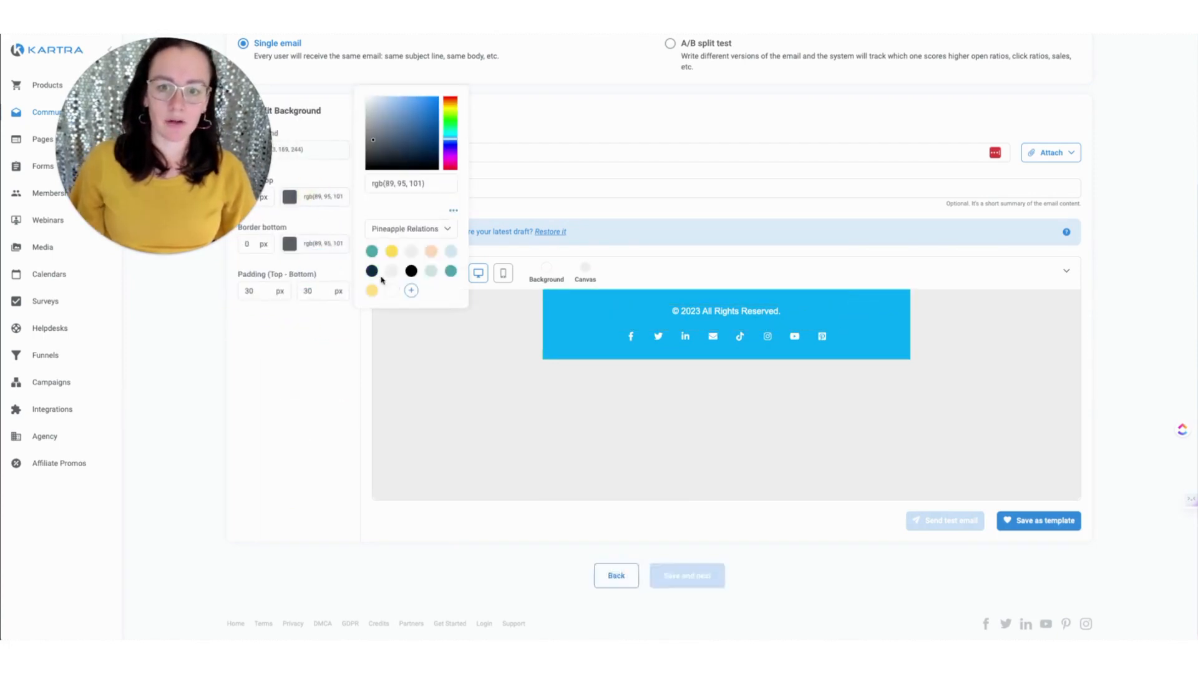
{"action": "left_click", "coordinate": [431, 271]}
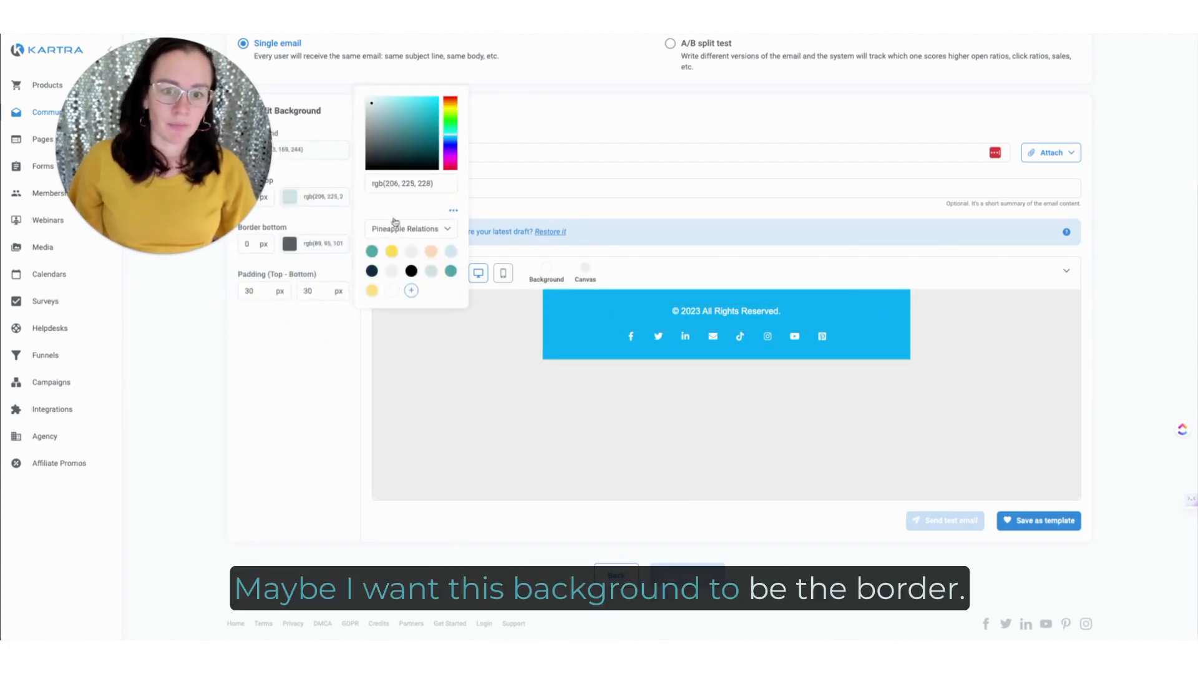
Step: Set the footer's background to the brand light teal, rgb(206, 225, 228), and delete the footer section from the canvas
{"action": "left_click", "coordinate": [323, 244]}
{"action": "left_click", "coordinate": [312, 150]}
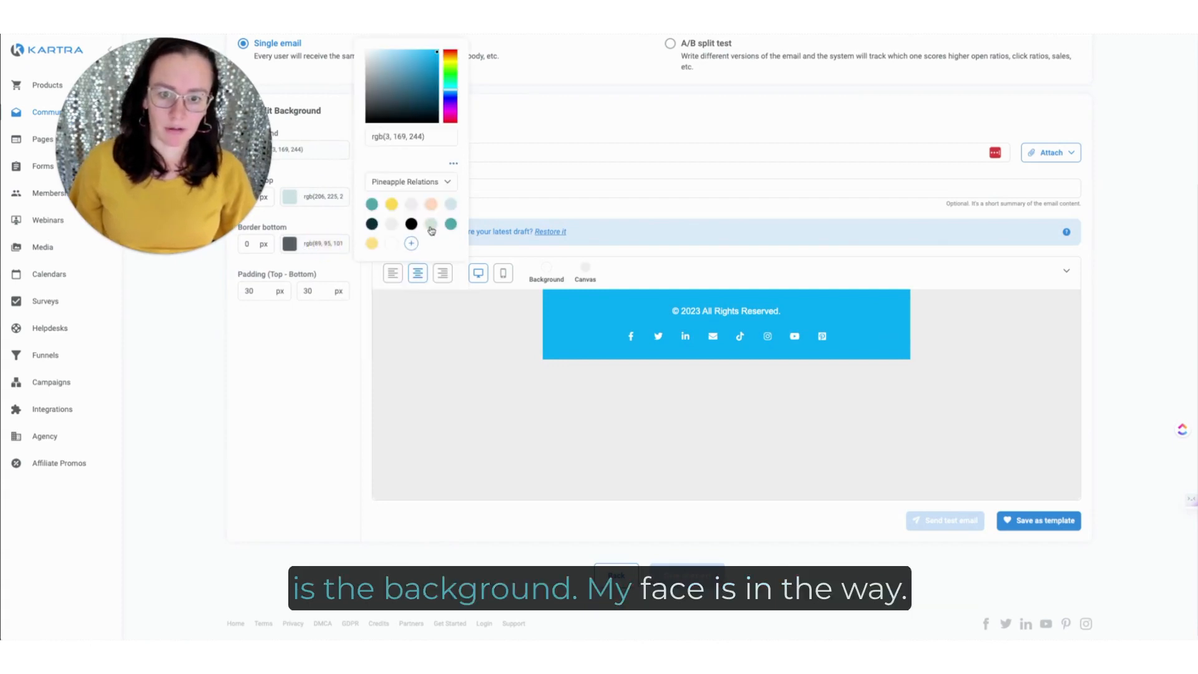
{"action": "left_click", "coordinate": [432, 225]}
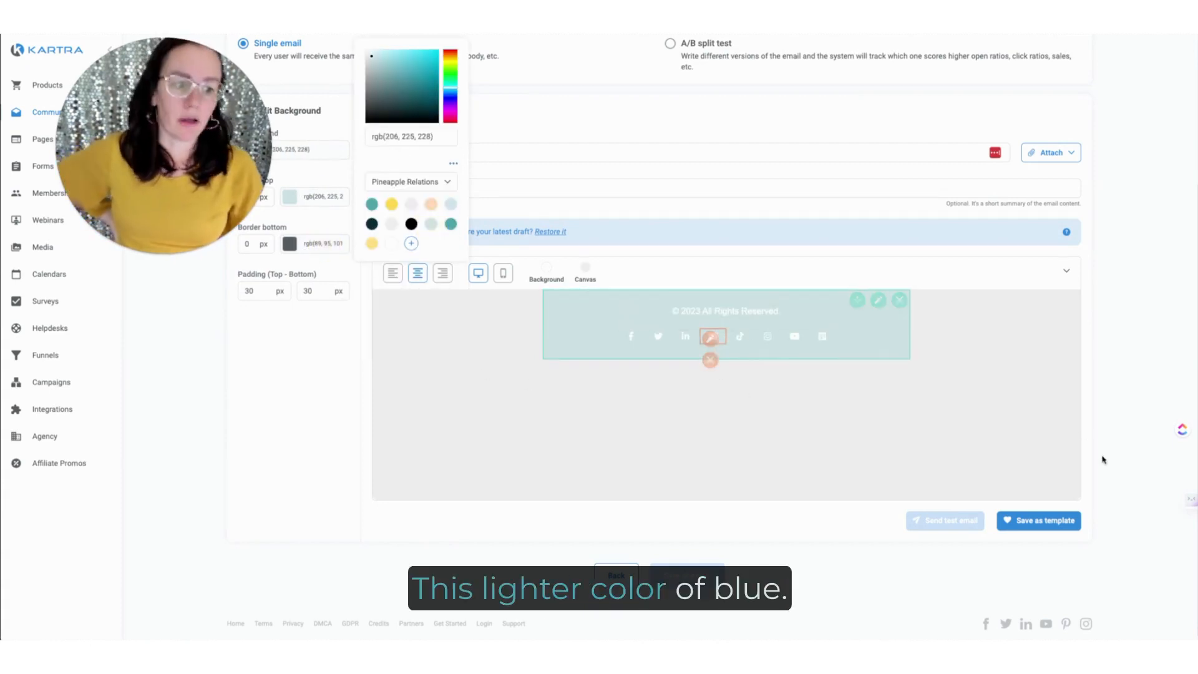
{"action": "left_click", "coordinate": [899, 300]}
{"action": "left_click", "coordinate": [925, 266]}
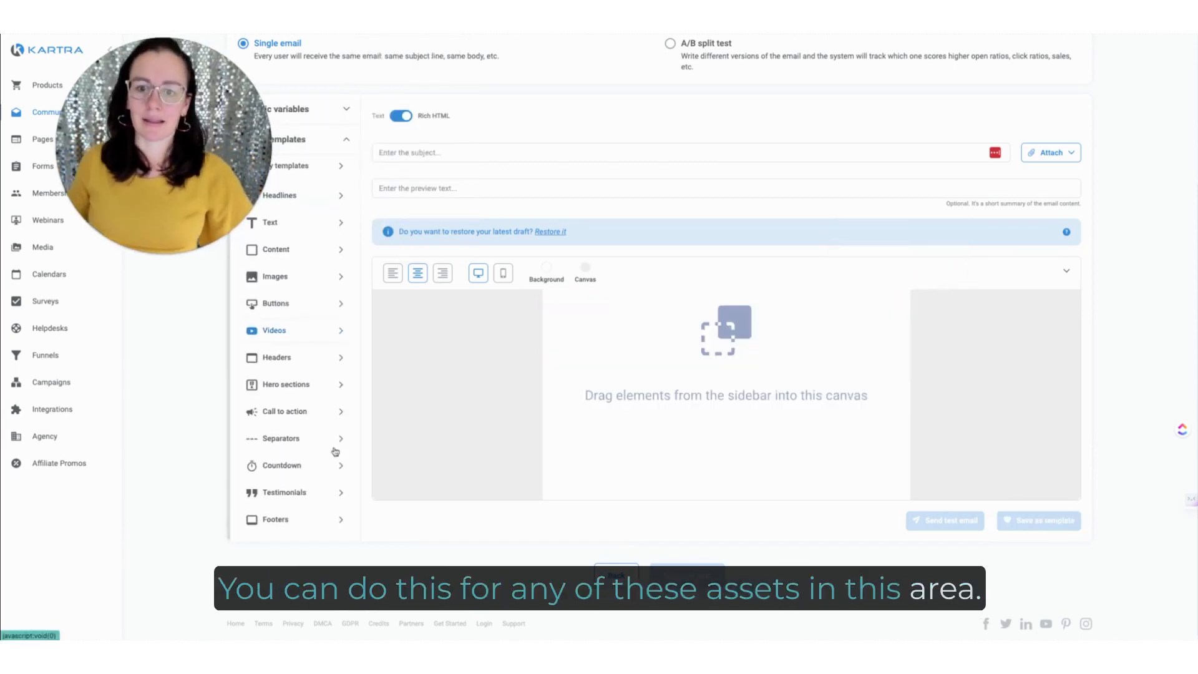
Step: Browse the prebuilt content layouts and the saved templates, returning to the list of template categories
{"action": "left_click", "coordinate": [315, 249]}
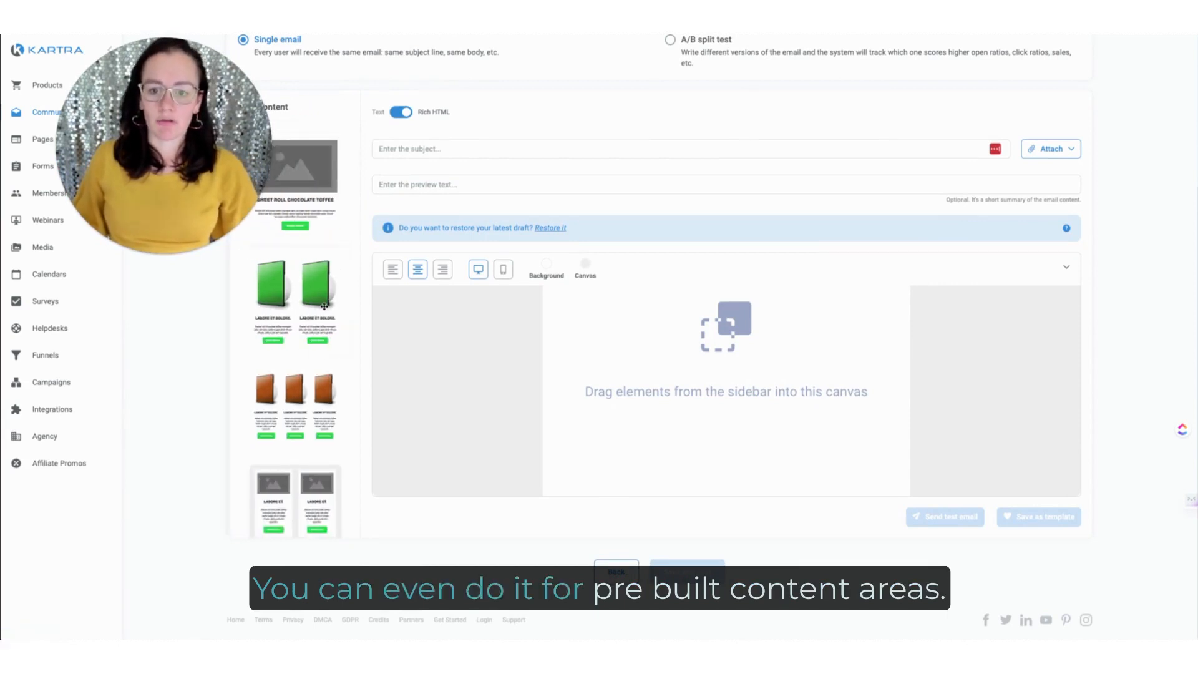
{"action": "scroll", "coordinate": [324, 307], "scroll_direction": "down", "scroll_amount": 2}
{"action": "scroll", "coordinate": [324, 307], "scroll_direction": "down", "scroll_amount": 15}
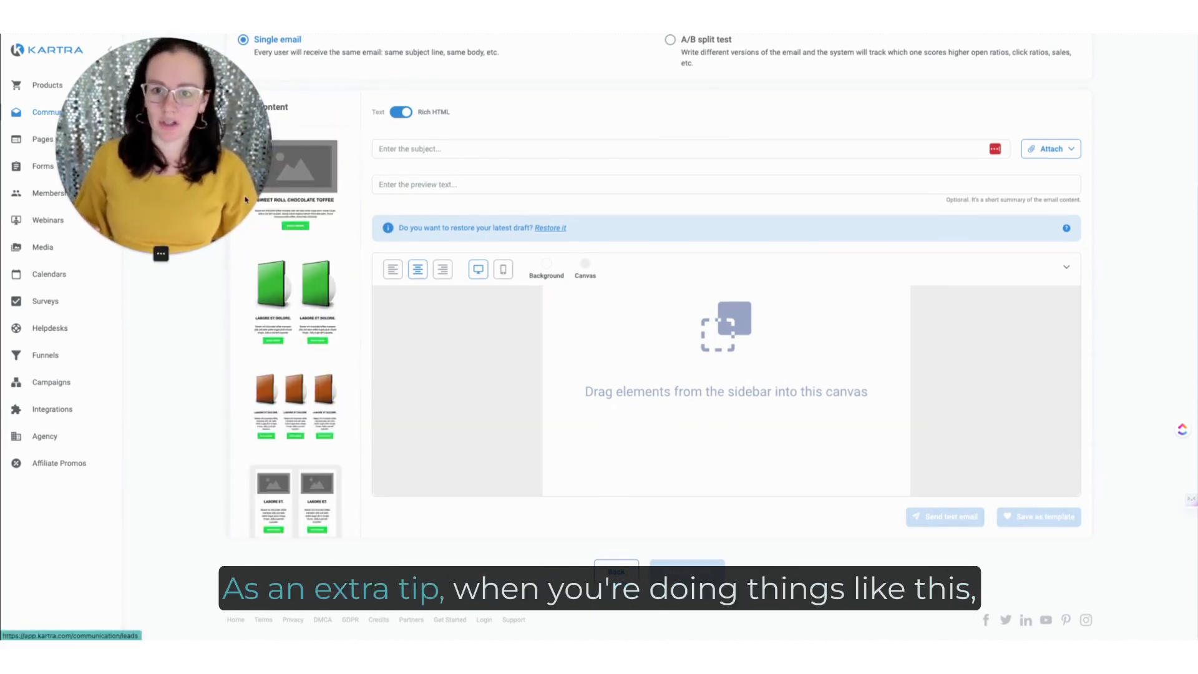
{"action": "left_click", "coordinate": [242, 109]}
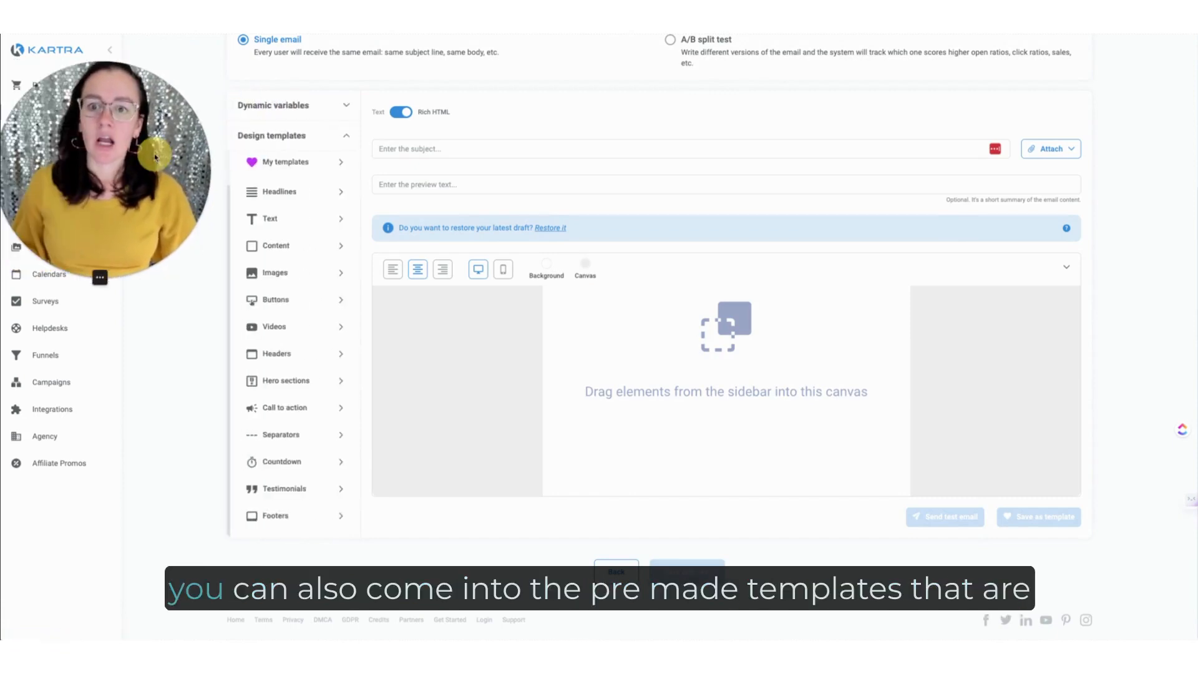
{"action": "left_click", "coordinate": [296, 167]}
{"action": "left_click", "coordinate": [242, 108]}
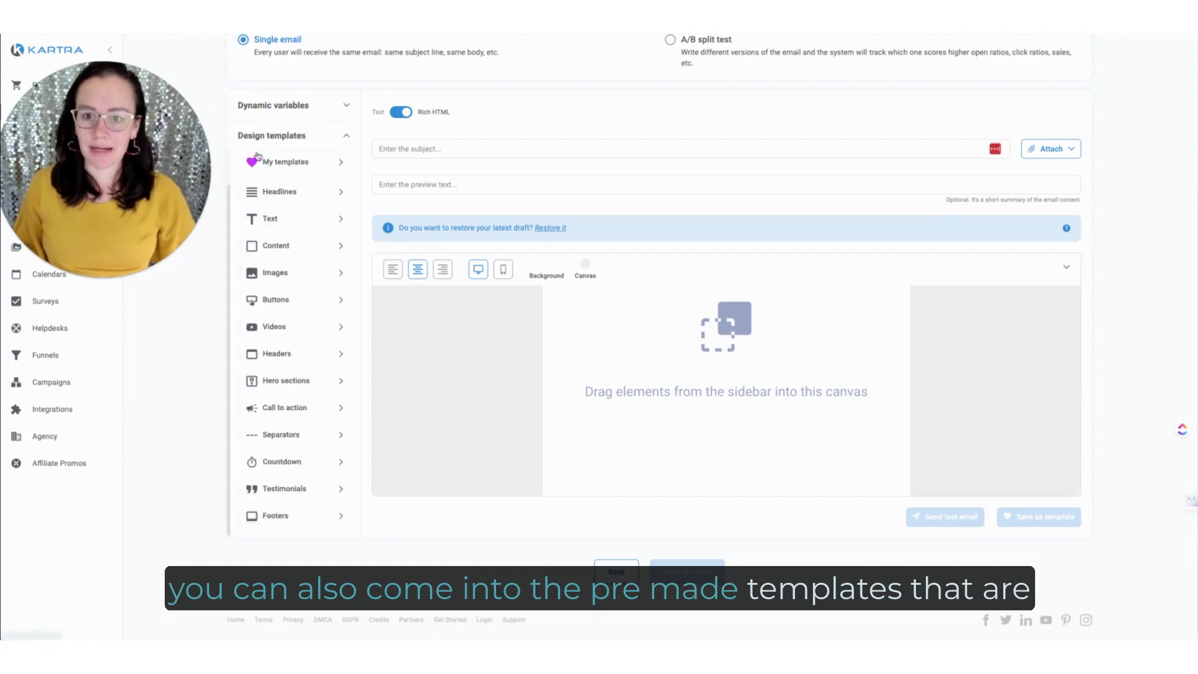
Step: Add the full template with the blue "Consectetur Adipiscing" hero and laptop image to the canvas
{"action": "scroll", "coordinate": [291, 277], "scroll_direction": "up", "scroll_amount": 2}
{"action": "left_click", "coordinate": [291, 277]}
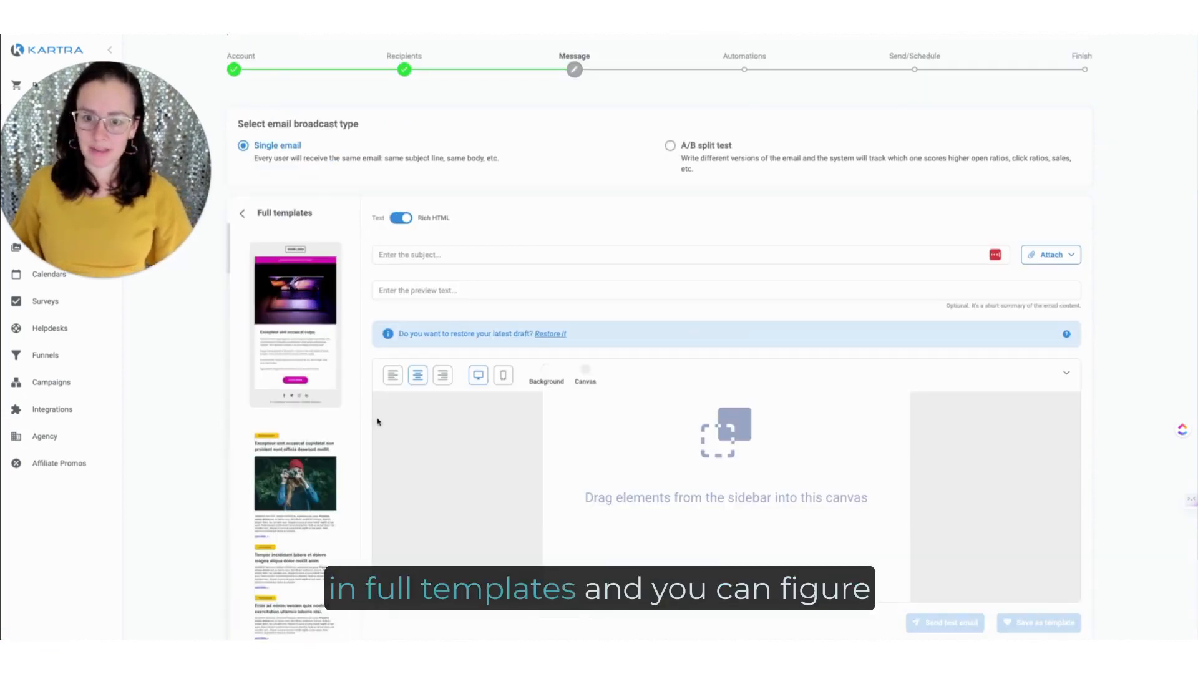
{"action": "scroll", "coordinate": [377, 417], "scroll_direction": "down", "scroll_amount": 2}
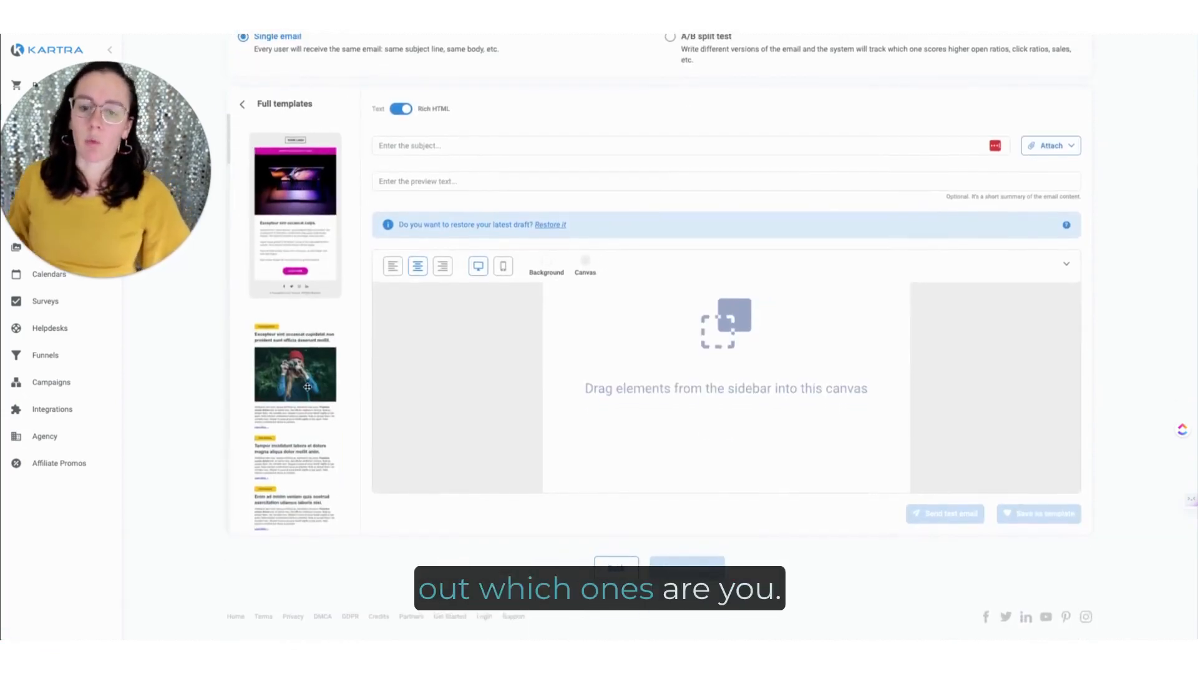
{"action": "scroll", "coordinate": [307, 387], "scroll_direction": "down", "scroll_amount": 5}
{"action": "scroll", "coordinate": [307, 387], "scroll_direction": "down", "scroll_amount": 6}
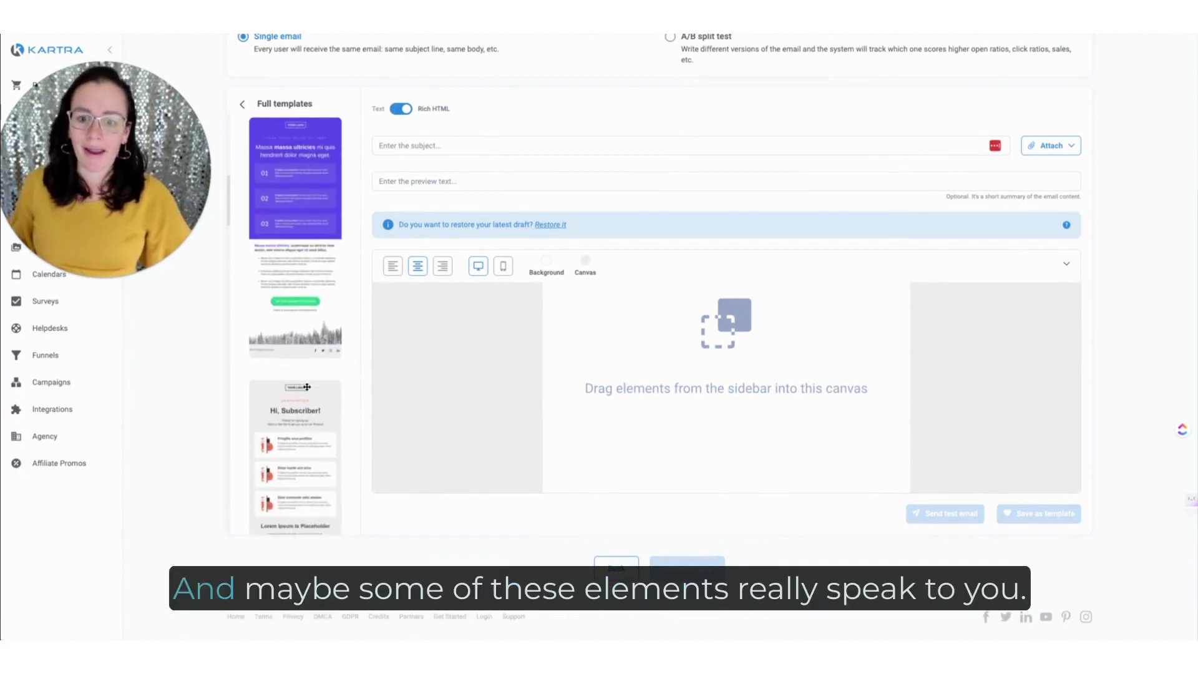
{"action": "scroll", "coordinate": [307, 387], "scroll_direction": "down", "scroll_amount": 3}
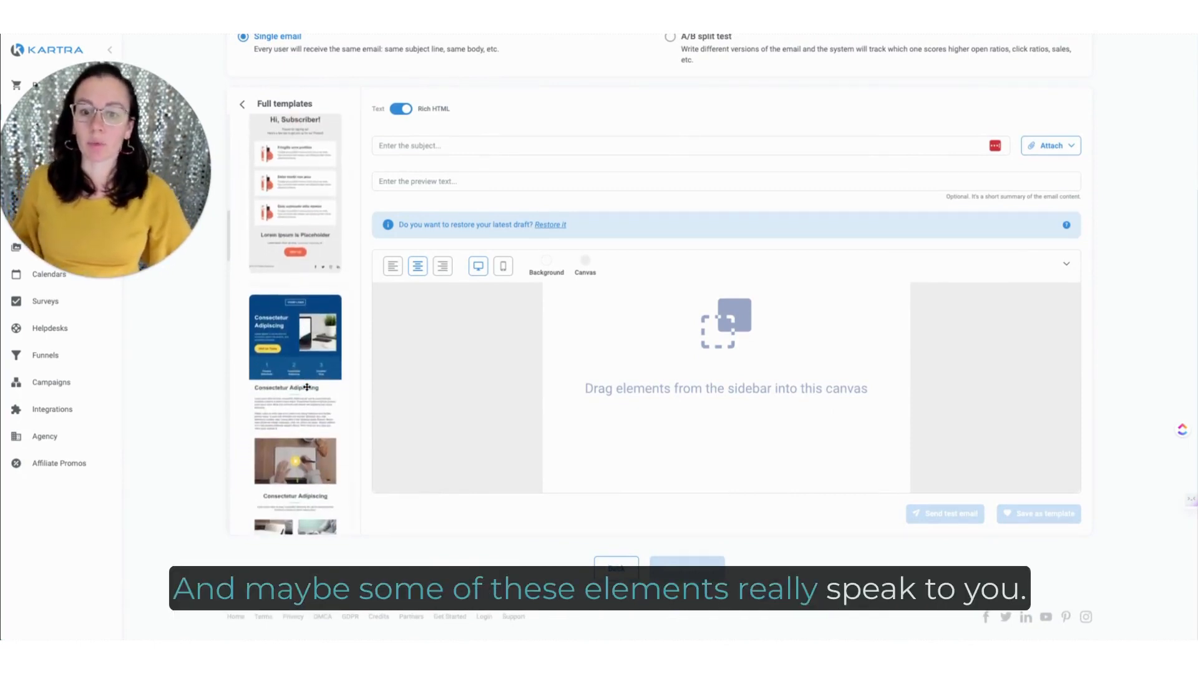
{"action": "left_click_drag", "start_coordinate": [289, 336], "coordinate": [689, 297]}
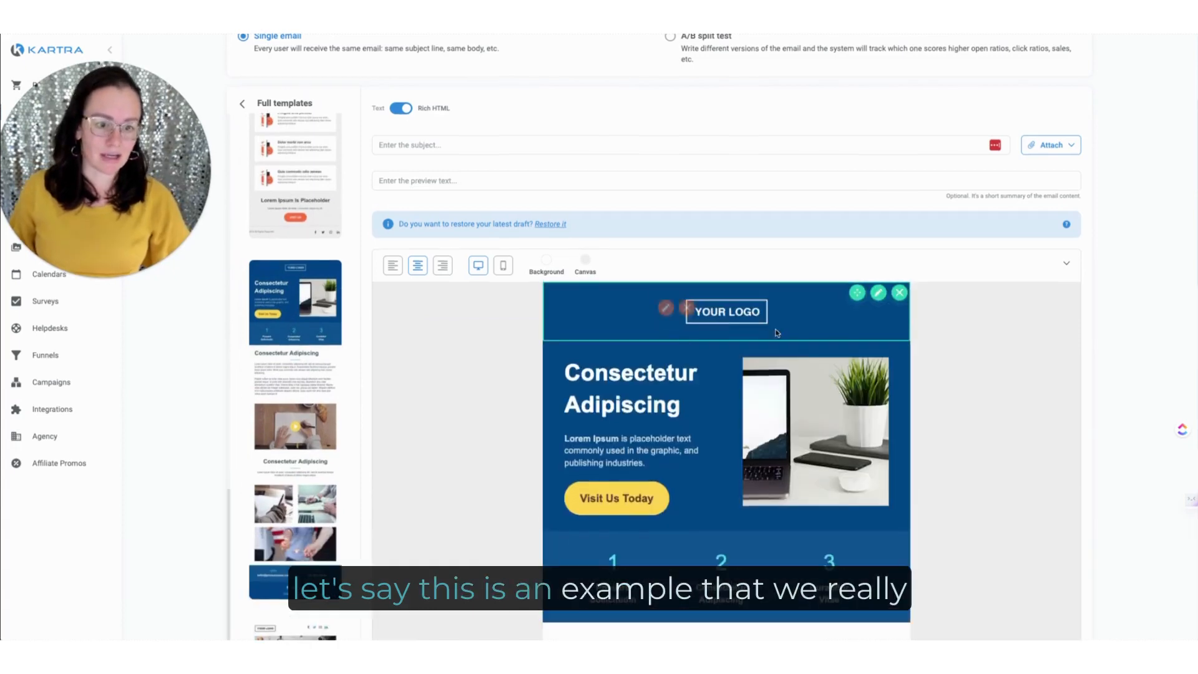
Step: Delete the blue logo header and the "Consectetur Adipiscing" hero section from the email
{"action": "left_click", "coordinate": [899, 293]}
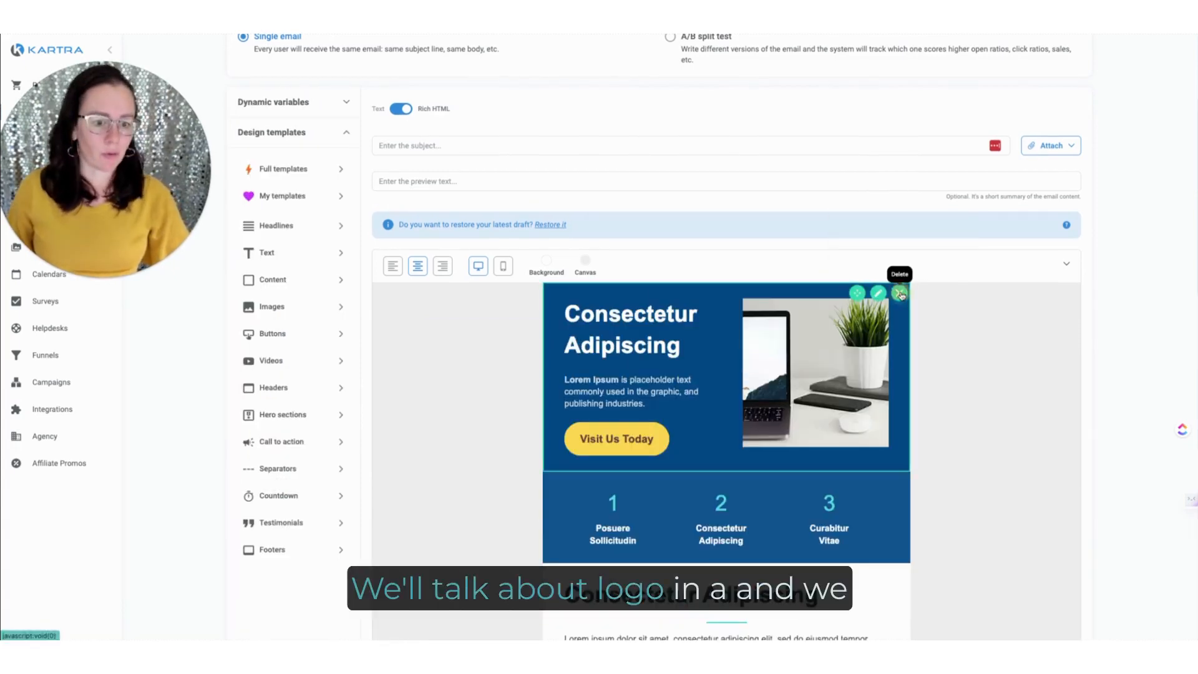
{"action": "left_click", "coordinate": [901, 293]}
{"action": "left_click", "coordinate": [934, 257]}
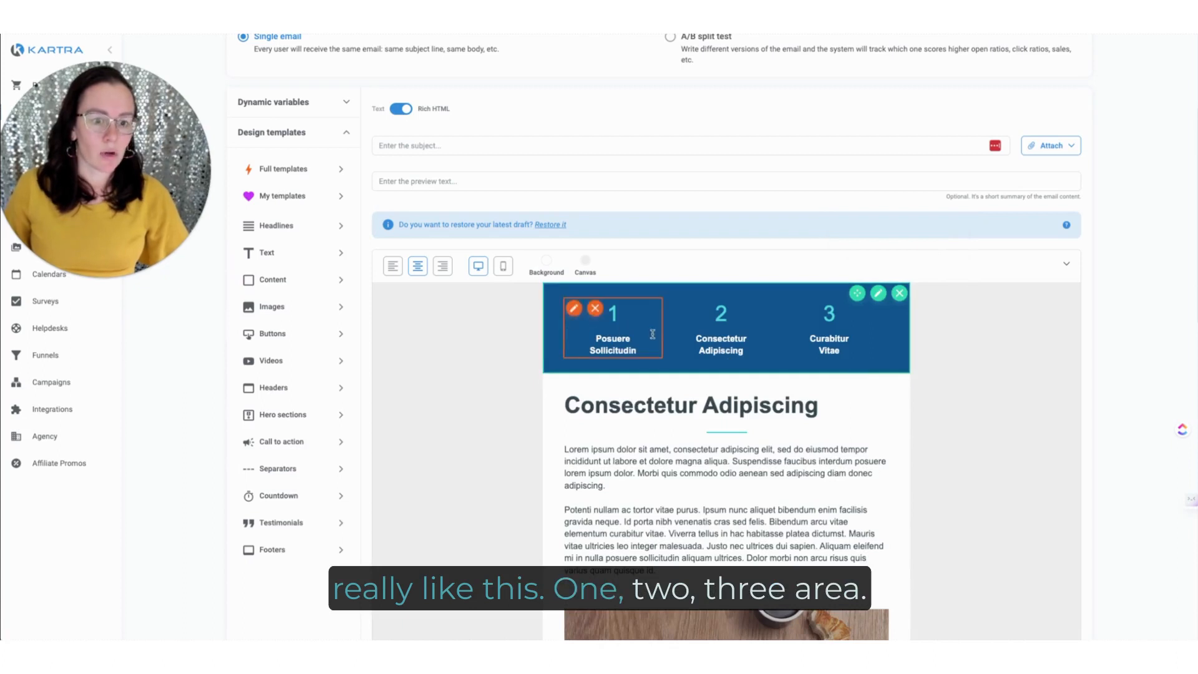
Step: Delete every section below the numbered 1-2-3 strip: text, video, images, contact details and footer
{"action": "left_click", "coordinate": [900, 386]}
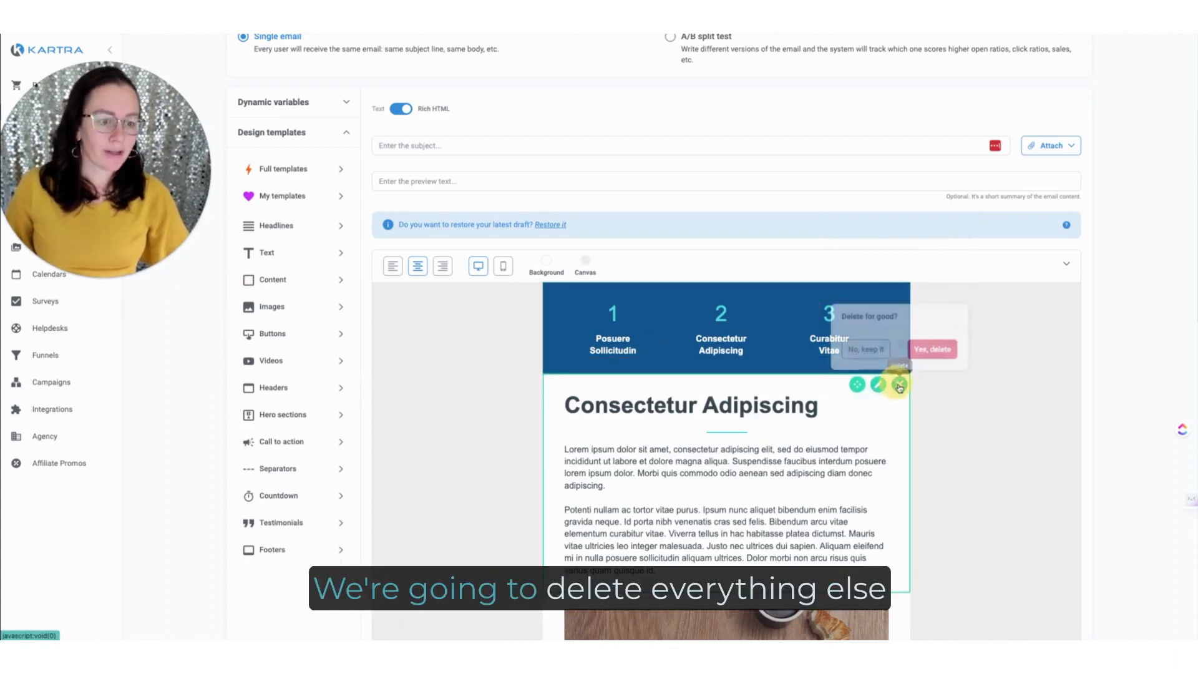
{"action": "left_click", "coordinate": [933, 348]}
{"action": "left_click", "coordinate": [900, 385]}
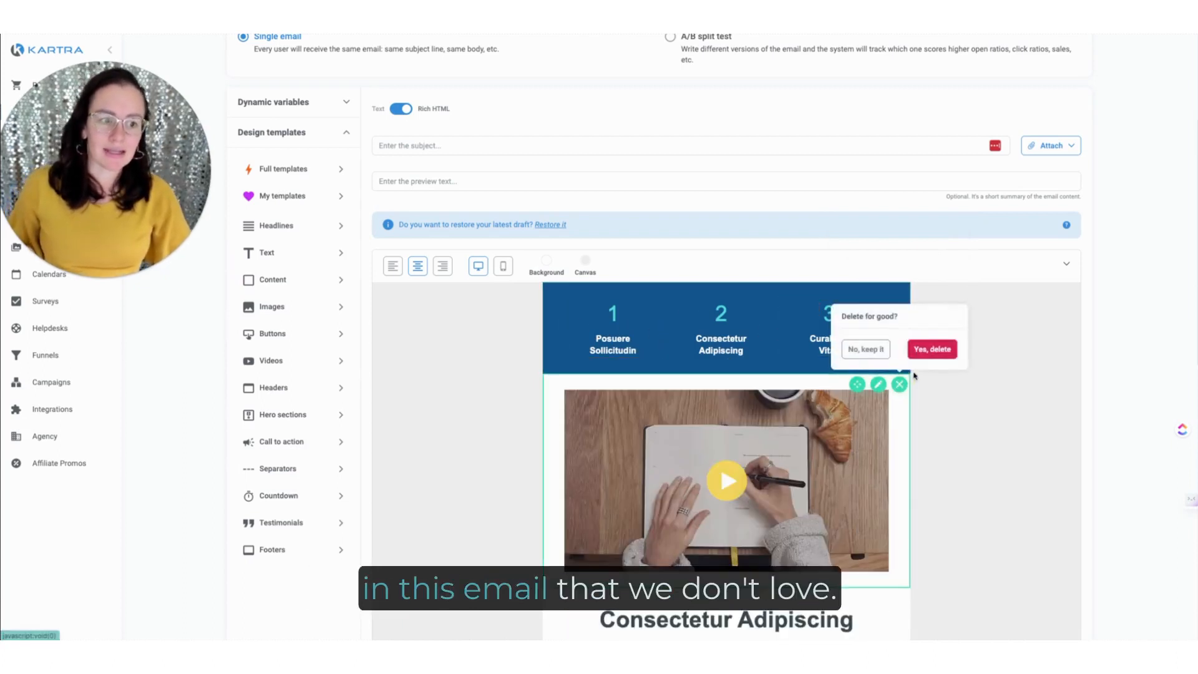
{"action": "left_click", "coordinate": [933, 349]}
{"action": "left_click", "coordinate": [899, 384]}
{"action": "left_click", "coordinate": [932, 348]}
{"action": "left_click", "coordinate": [899, 386]}
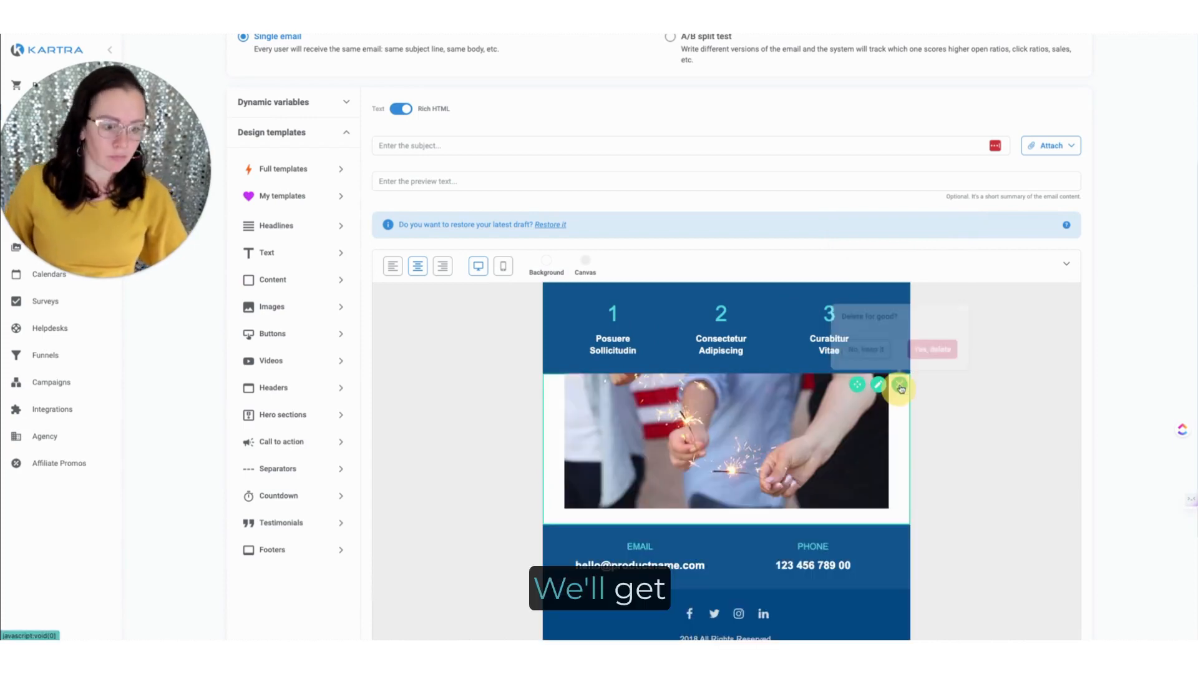
{"action": "left_click", "coordinate": [933, 349]}
{"action": "left_click", "coordinate": [899, 384]}
{"action": "left_click", "coordinate": [932, 349]}
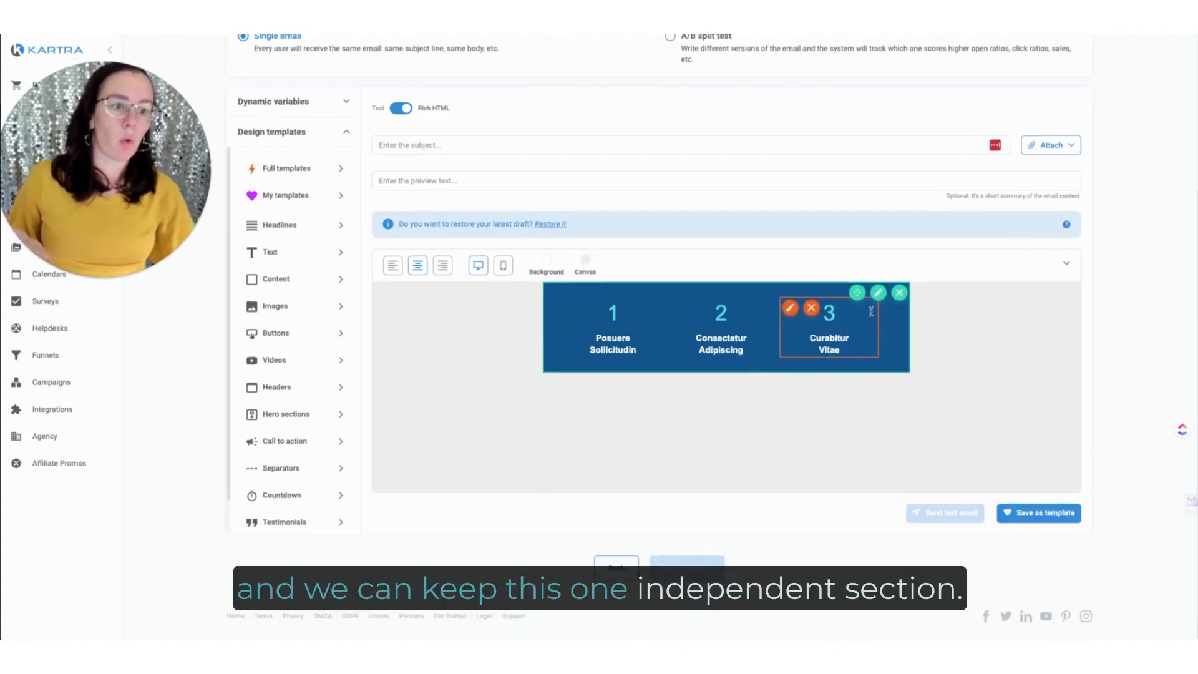
Step: Set the numbered 1-2-3 section's background to the brand teal, rgb(78, 162, 174), from the Pineapple Relations palette
{"action": "left_click", "coordinate": [878, 292]}
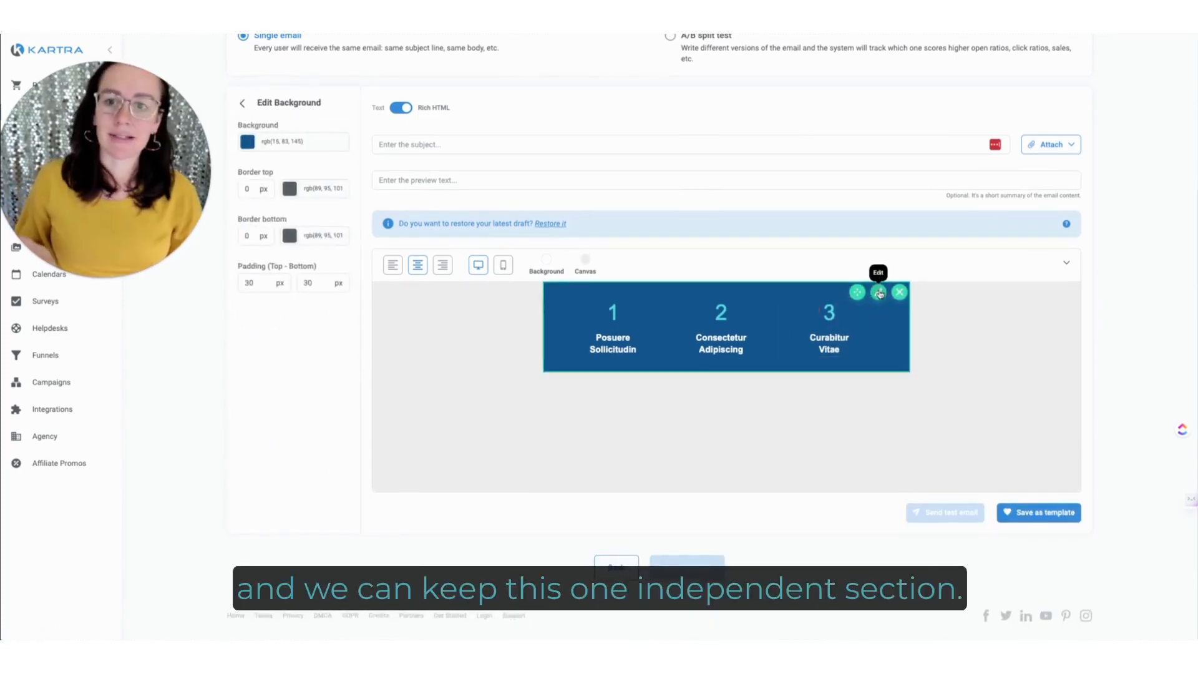
{"action": "left_click", "coordinate": [303, 144]}
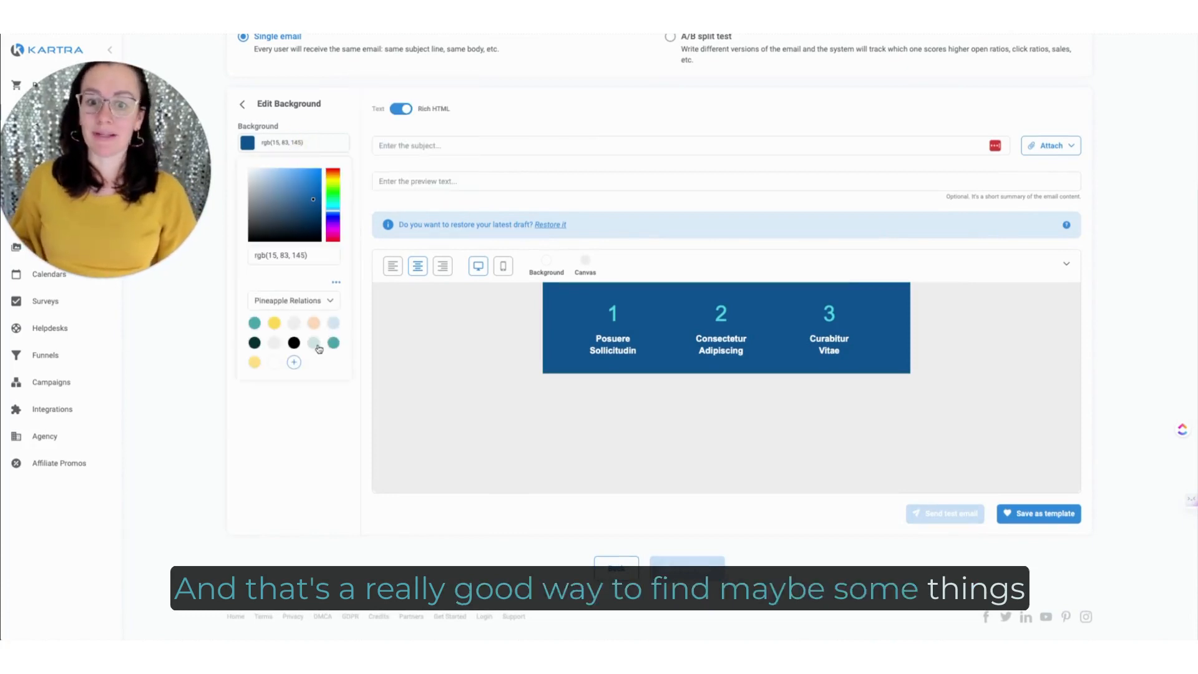
{"action": "left_click", "coordinate": [316, 345]}
{"action": "left_click", "coordinate": [334, 343]}
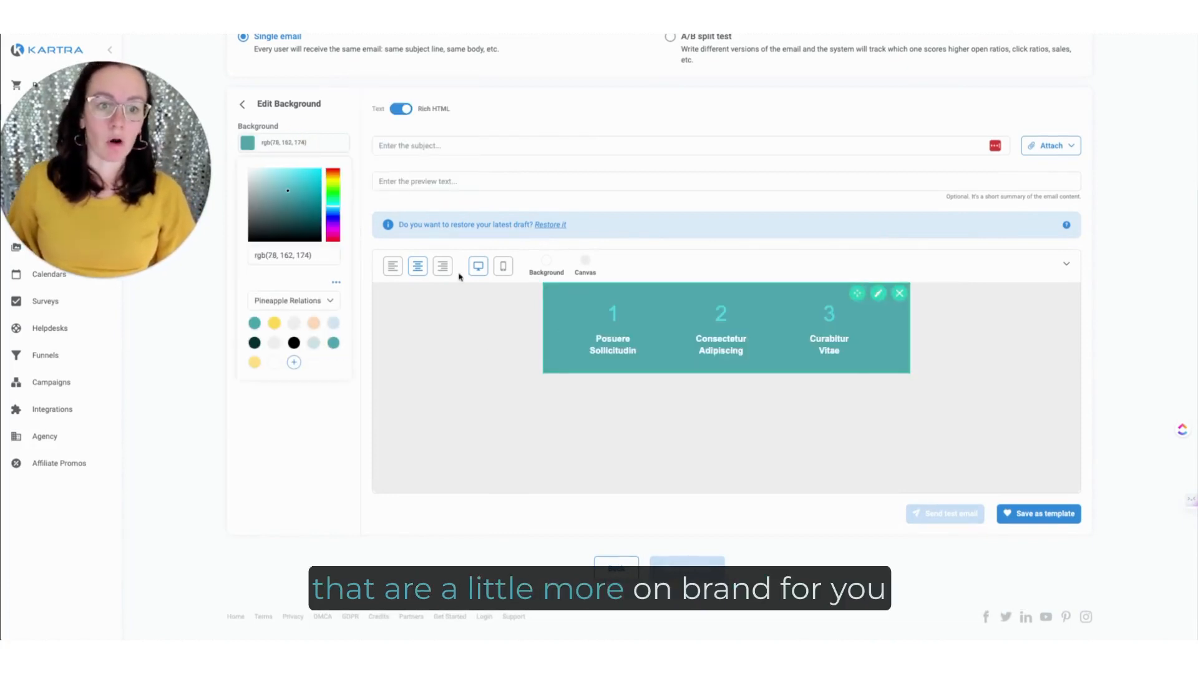
{"action": "left_click", "coordinate": [447, 394]}
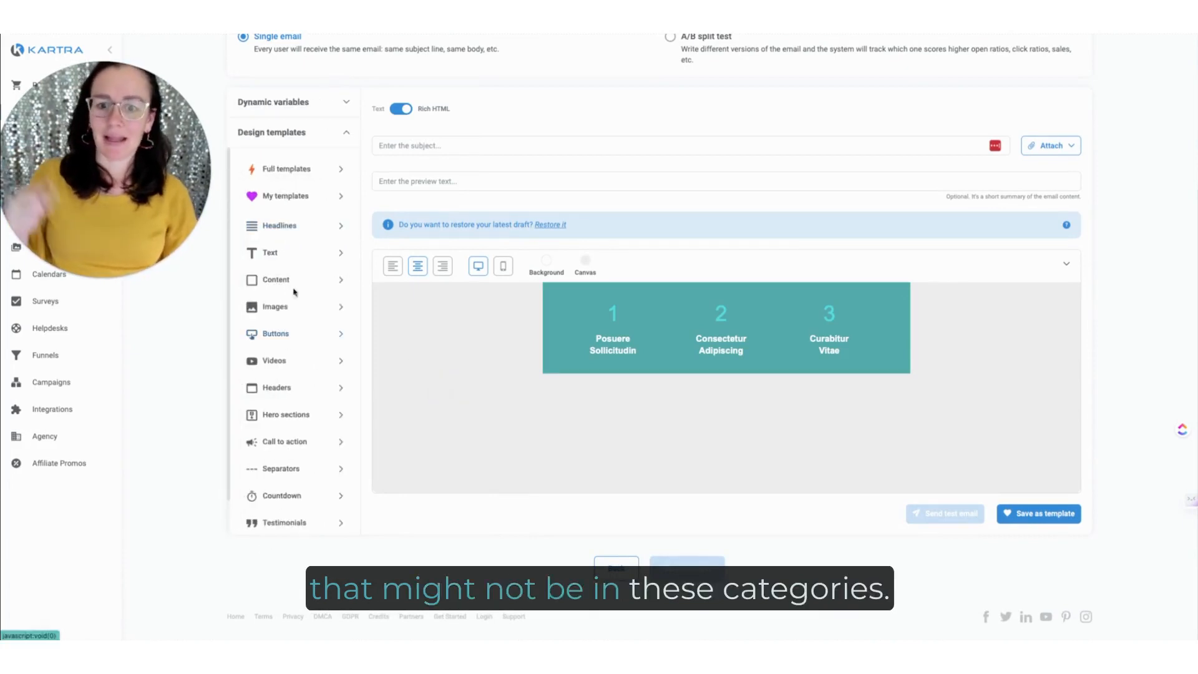
Step: Add the header layout with the logo left of the social icons above the numbered section, and delete the numbered section
{"action": "scroll", "coordinate": [299, 499], "scroll_direction": "down", "scroll_amount": 1}
{"action": "scroll", "coordinate": [299, 499], "scroll_direction": "up", "scroll_amount": 1}
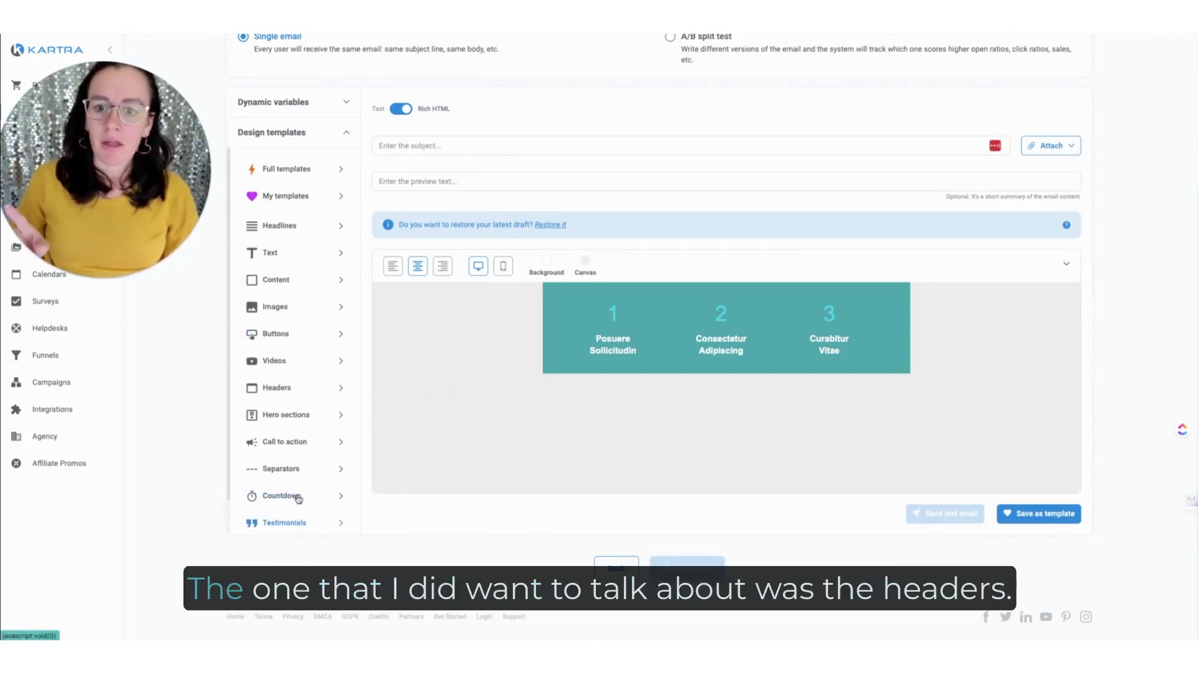
{"action": "scroll", "coordinate": [288, 294], "scroll_direction": "up", "scroll_amount": 1}
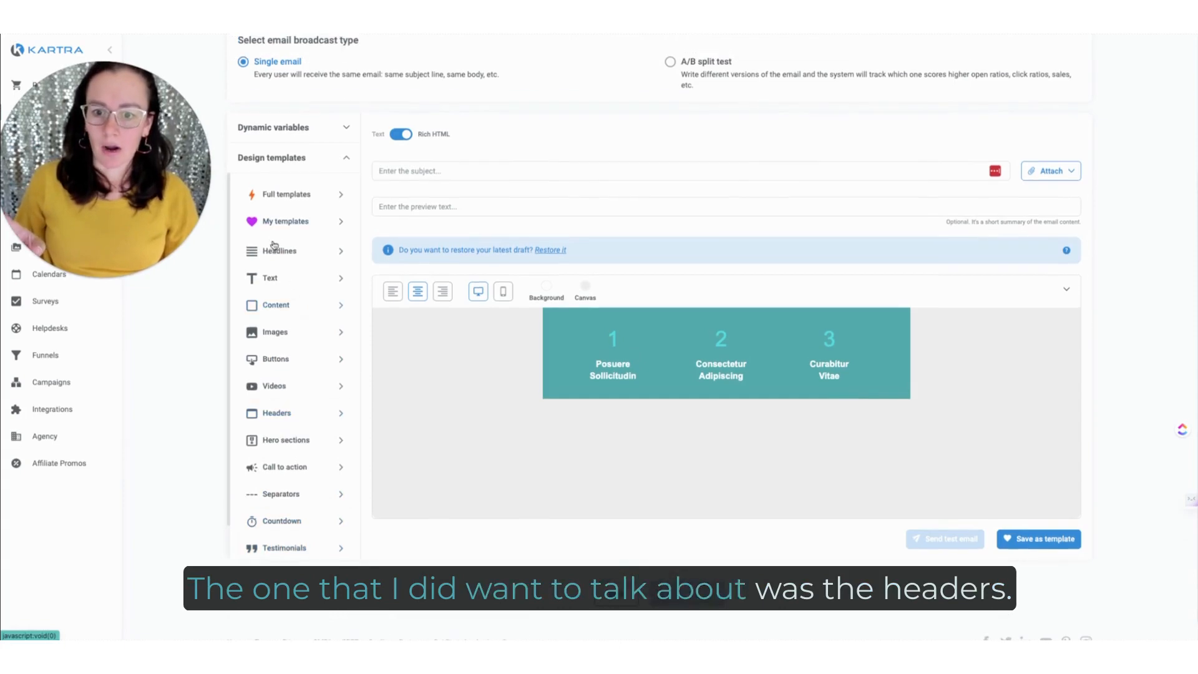
{"action": "left_click", "coordinate": [269, 424]}
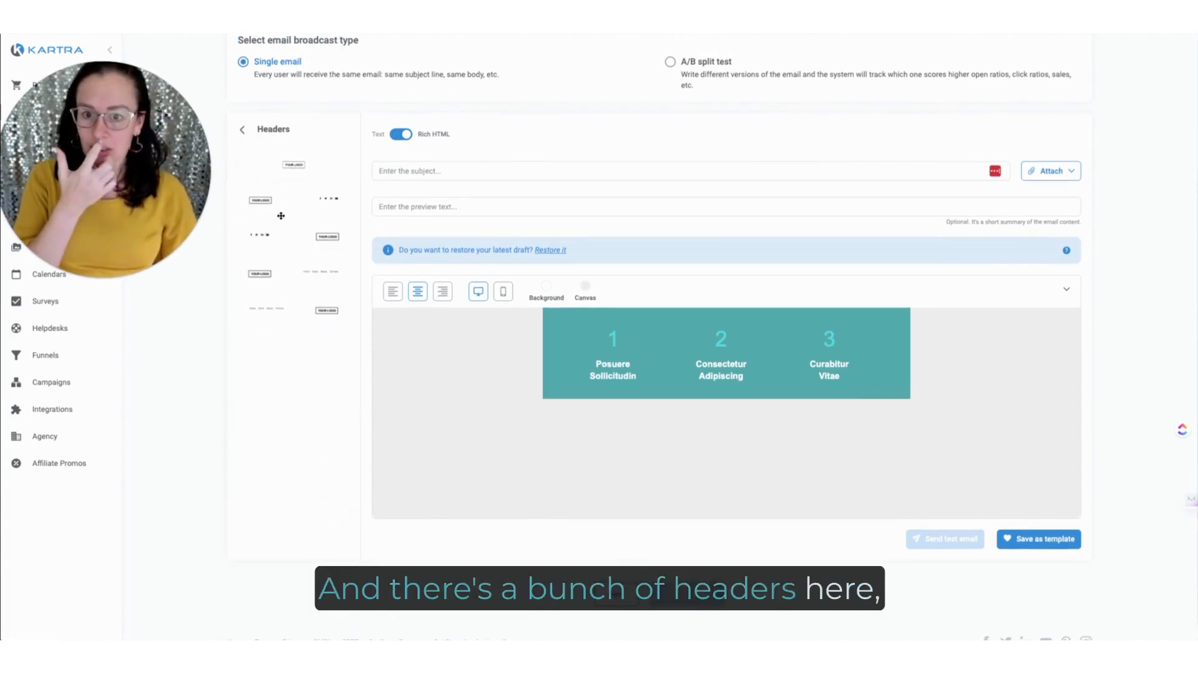
{"action": "left_click_drag", "start_coordinate": [276, 200], "coordinate": [635, 322]}
{"action": "left_click", "coordinate": [900, 322]}
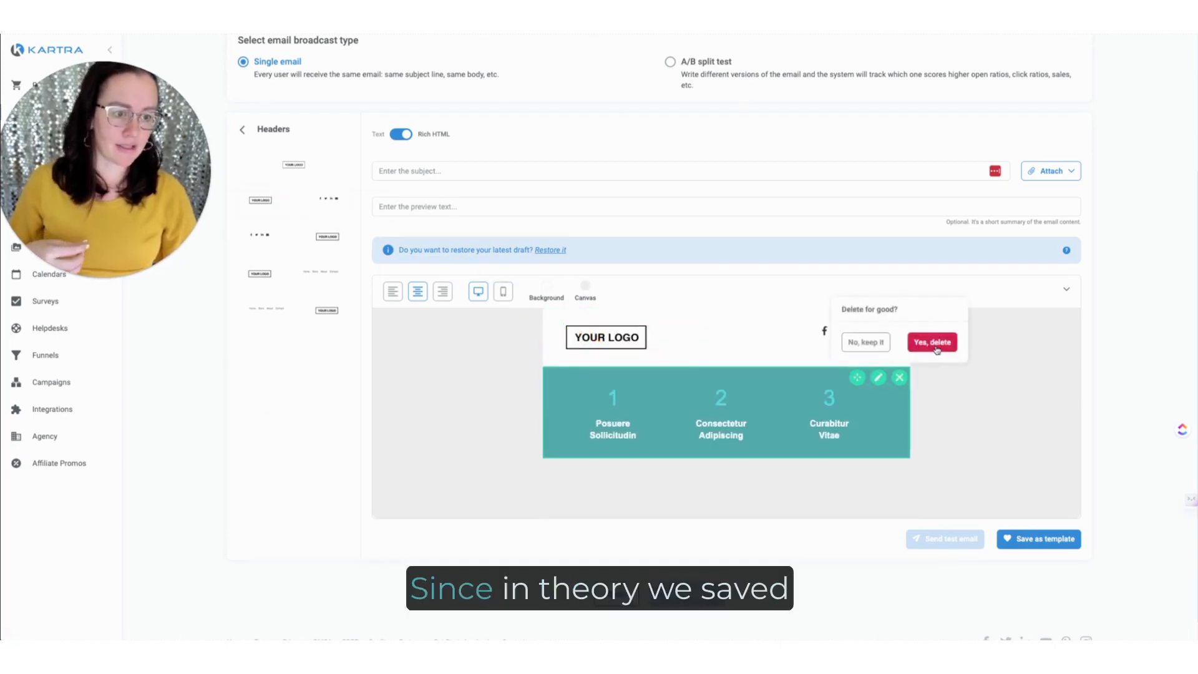
{"action": "left_click", "coordinate": [936, 344]}
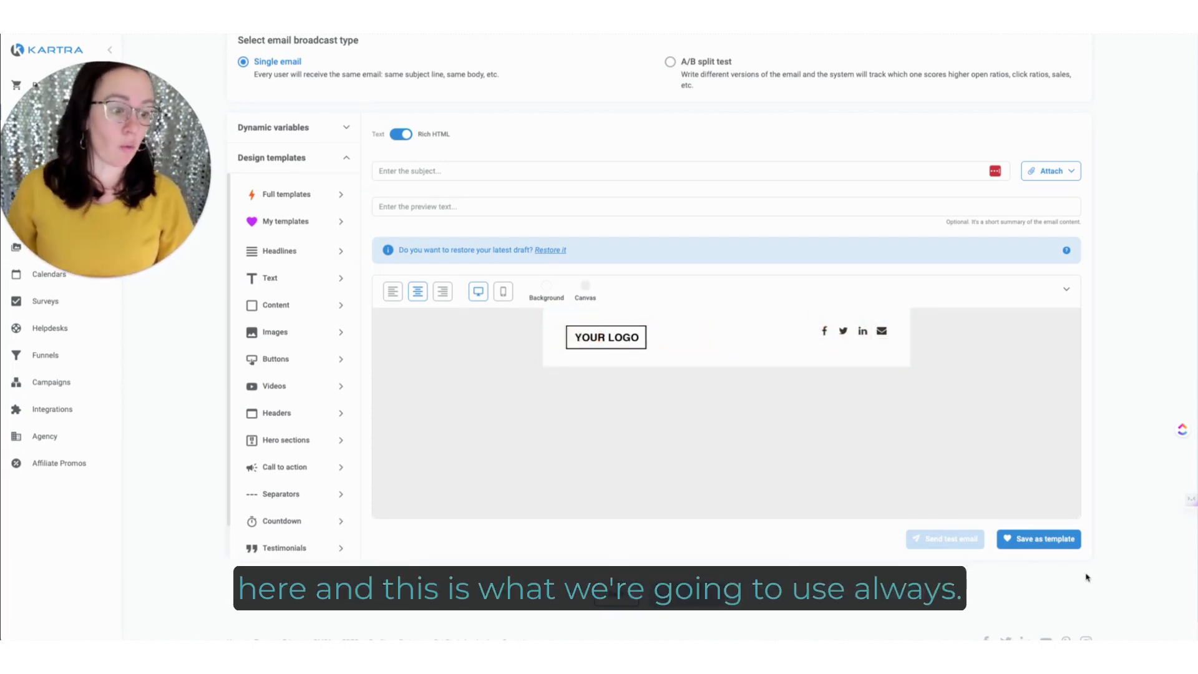
Step: Save the logo header as a template named "PR HEA" and delete the header from the canvas
{"action": "left_click", "coordinate": [1055, 539]}
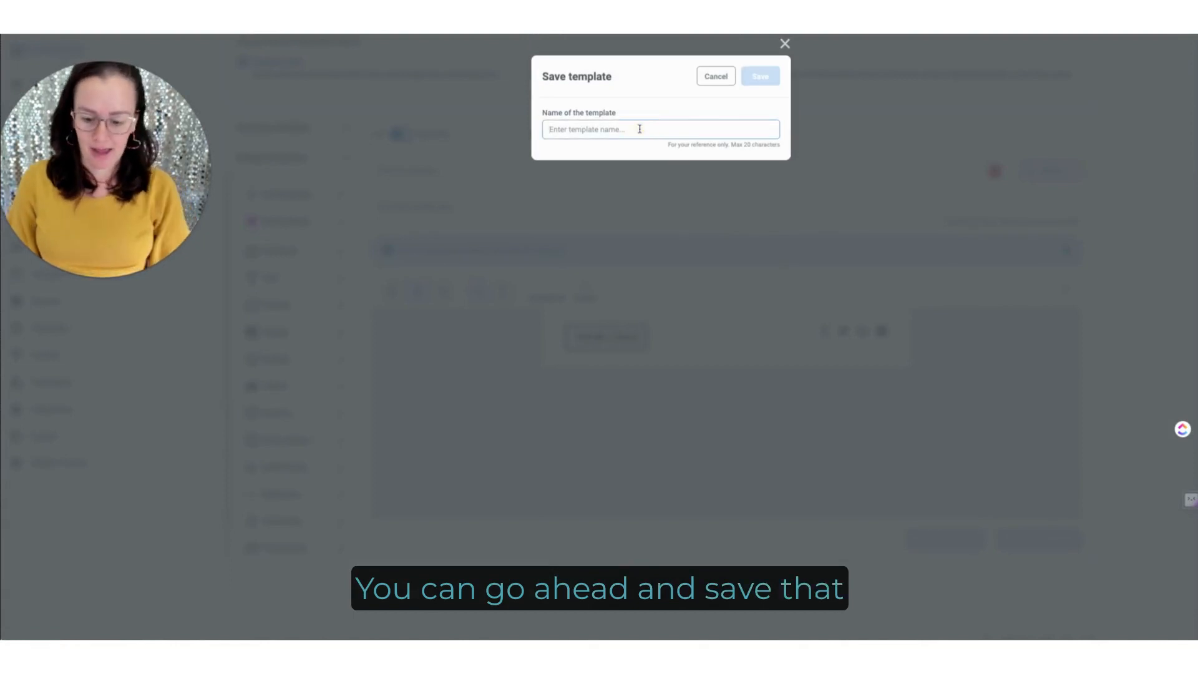
{"action": "type", "text": "PR HEADER"}
{"action": "left_click", "coordinate": [771, 78]}
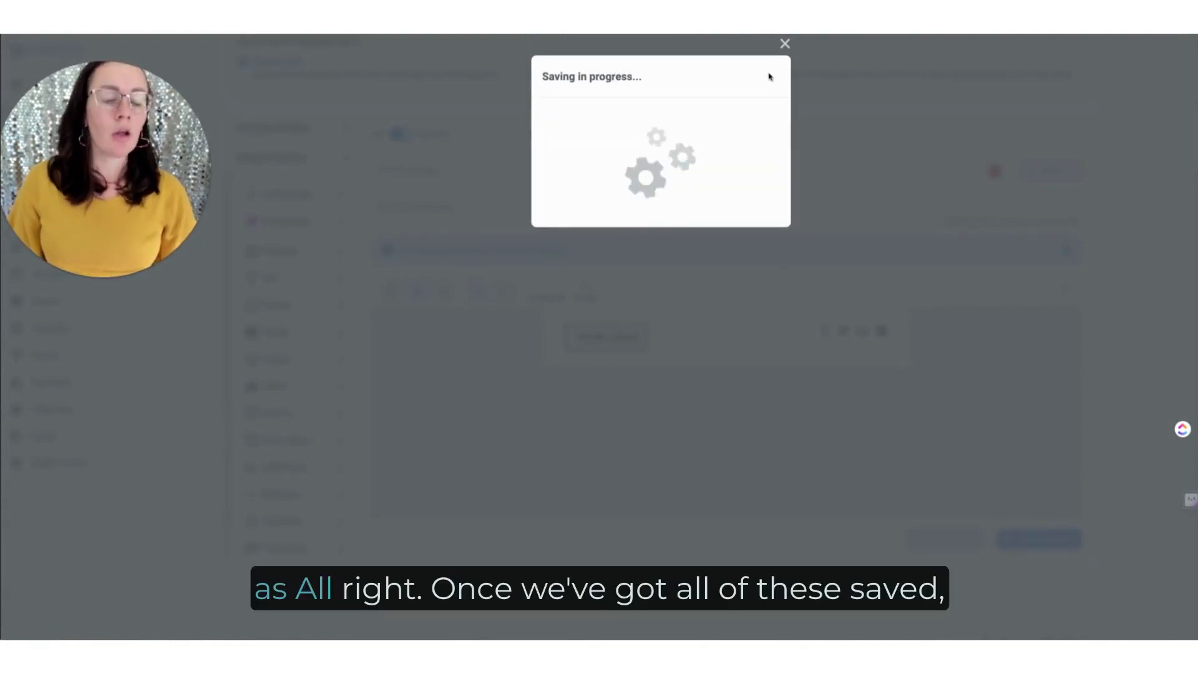
{"action": "left_click", "coordinate": [784, 44]}
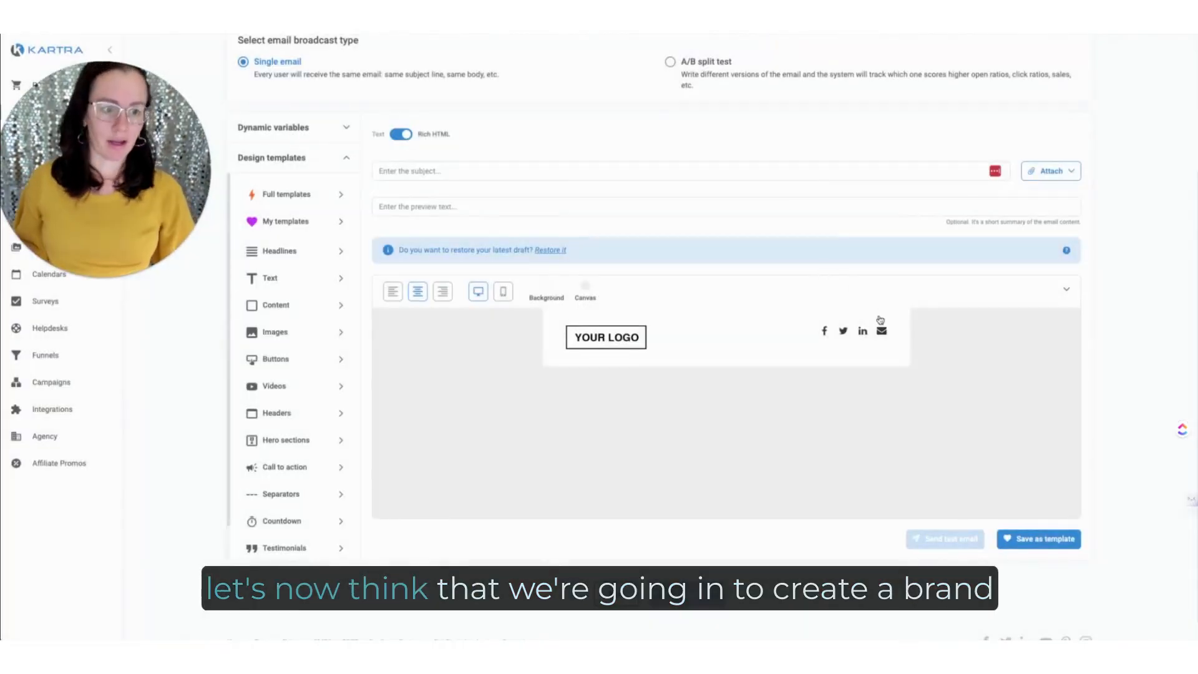
{"action": "left_click", "coordinate": [900, 319]}
{"action": "left_click", "coordinate": [929, 284]}
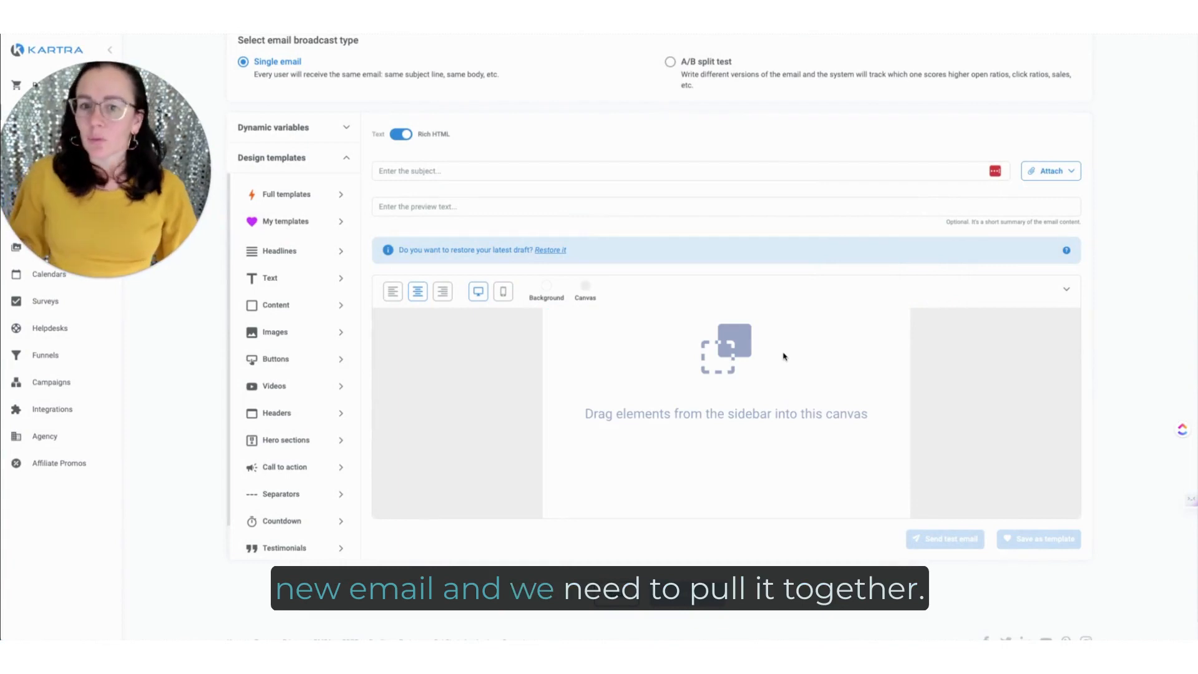
Step: Add the saved logo header template to the empty canvas and place the saved first-name greeting text template below it
{"action": "left_click", "coordinate": [270, 224]}
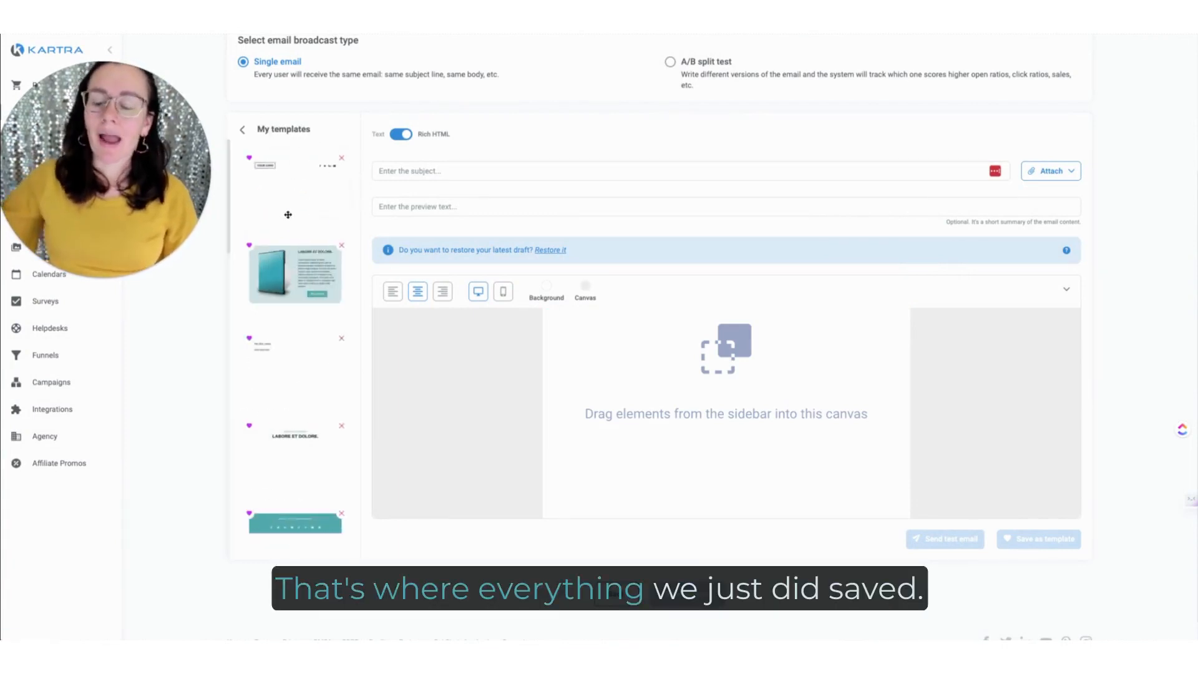
{"action": "scroll", "coordinate": [292, 254], "scroll_direction": "down", "scroll_amount": 5}
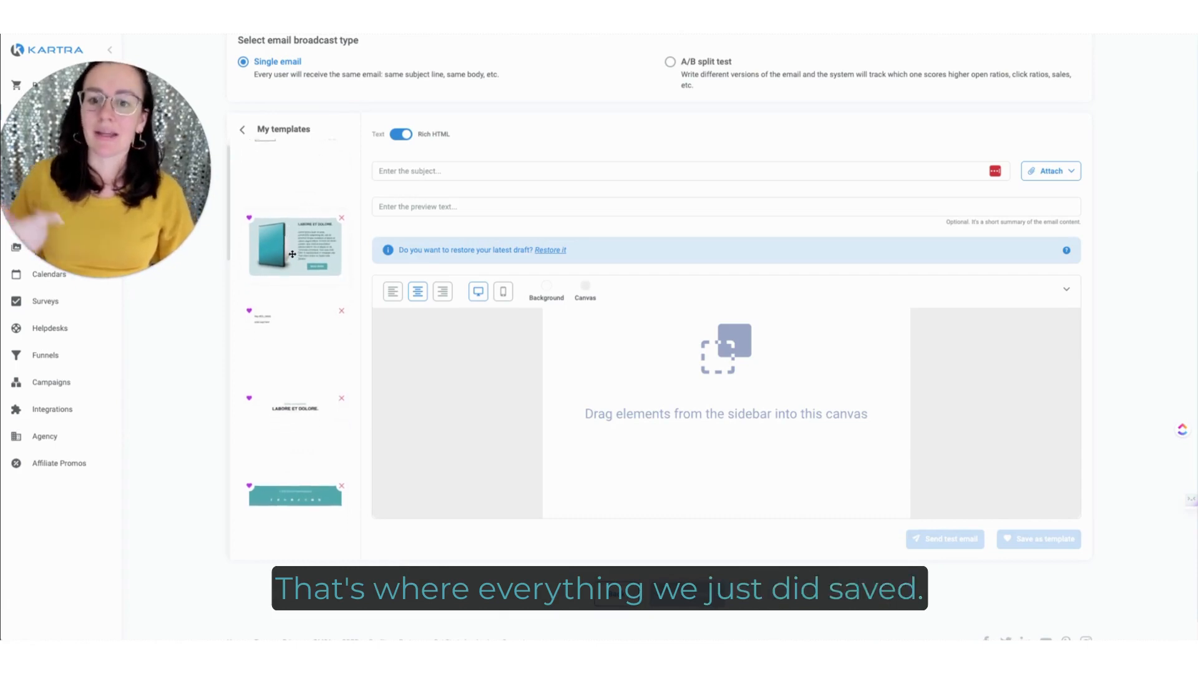
{"action": "scroll", "coordinate": [292, 254], "scroll_direction": "up", "scroll_amount": 5}
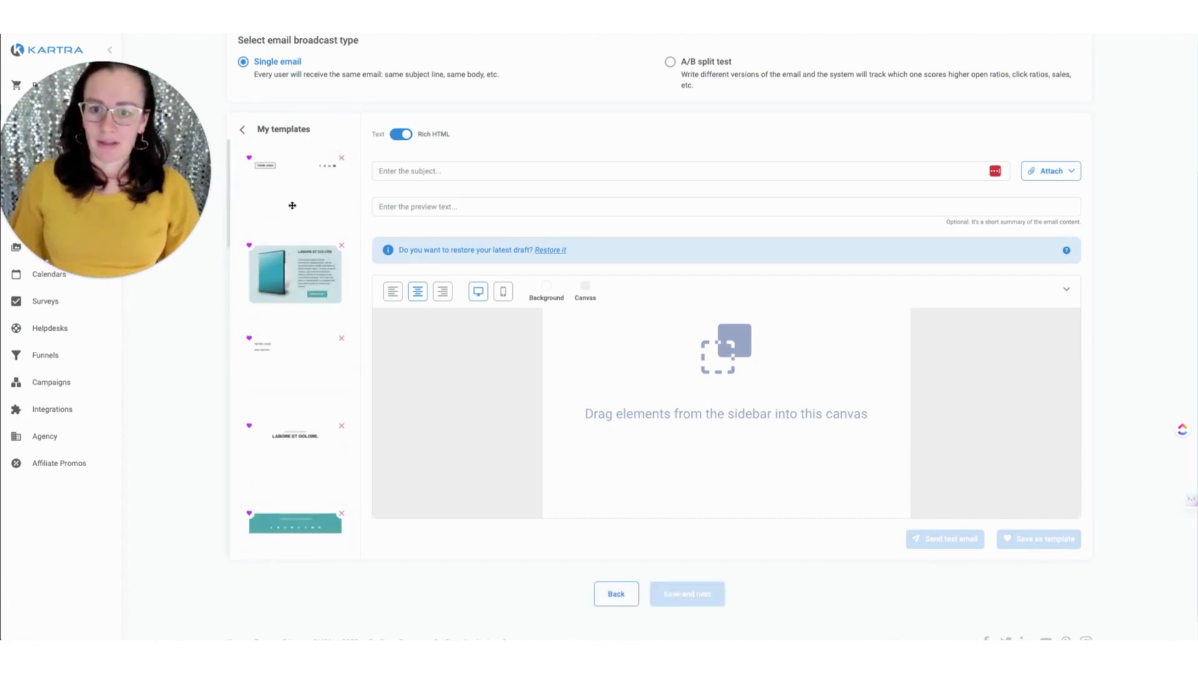
{"action": "left_click_drag", "start_coordinate": [305, 225], "coordinate": [695, 316]}
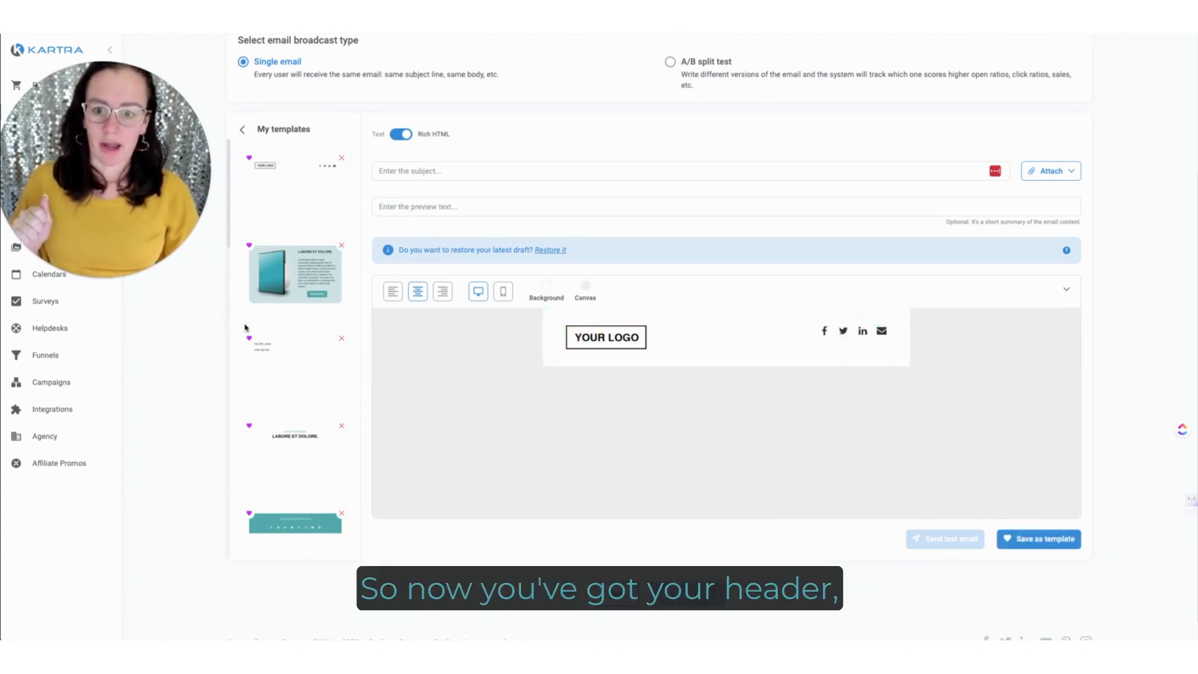
{"action": "scroll", "coordinate": [288, 303], "scroll_direction": "down", "scroll_amount": 1}
{"action": "left_click_drag", "start_coordinate": [287, 300], "coordinate": [654, 393]}
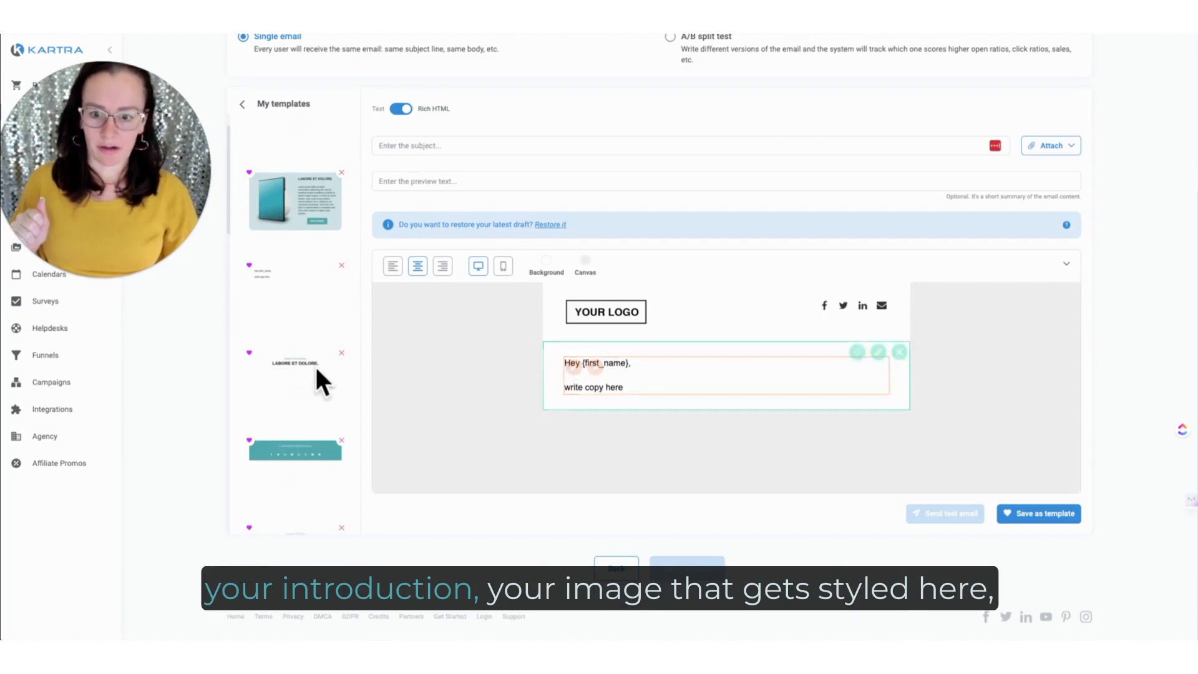
Step: Complete the email below the greeting with the saved product-image section, signature and teal social-icons footer templates, in that order
{"action": "left_click_drag", "start_coordinate": [296, 451], "coordinate": [804, 493]}
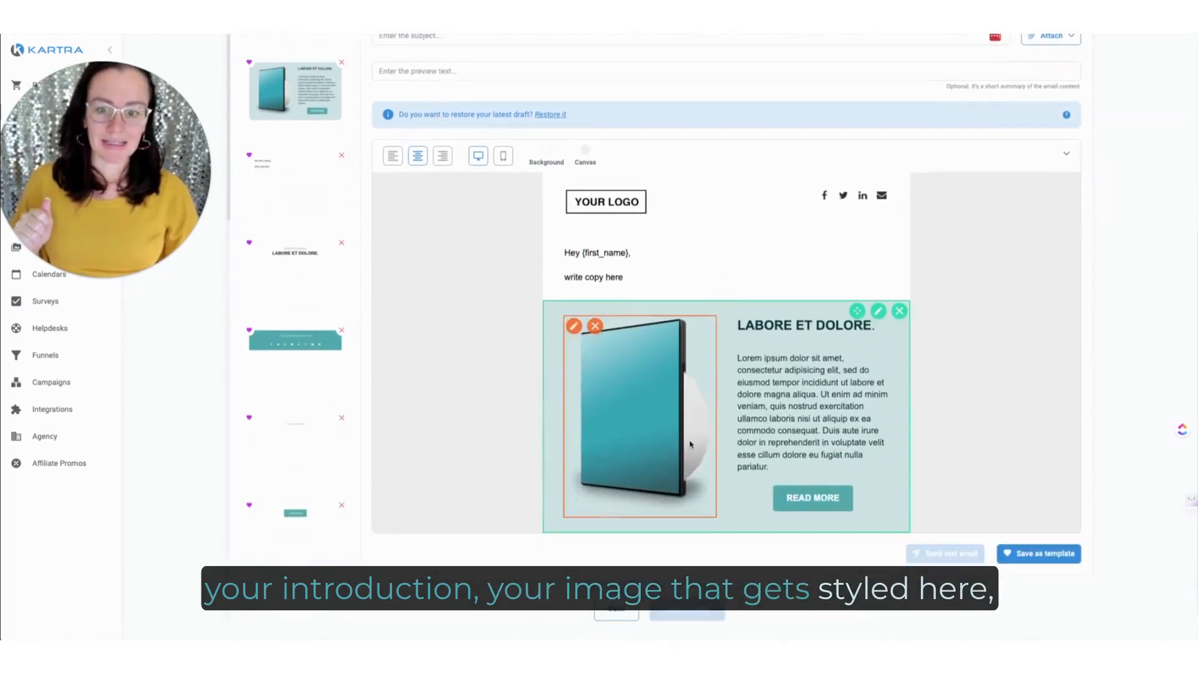
{"action": "scroll", "coordinate": [300, 350], "scroll_direction": "down", "scroll_amount": 5}
{"action": "mouse_move", "coordinate": [272, 345]}
{"action": "left_mouse_down"}
{"action": "mouse_move", "coordinate": [755, 492]}
{"action": "mouse_move", "coordinate": [803, 560]}
{"action": "left_mouse_up"}
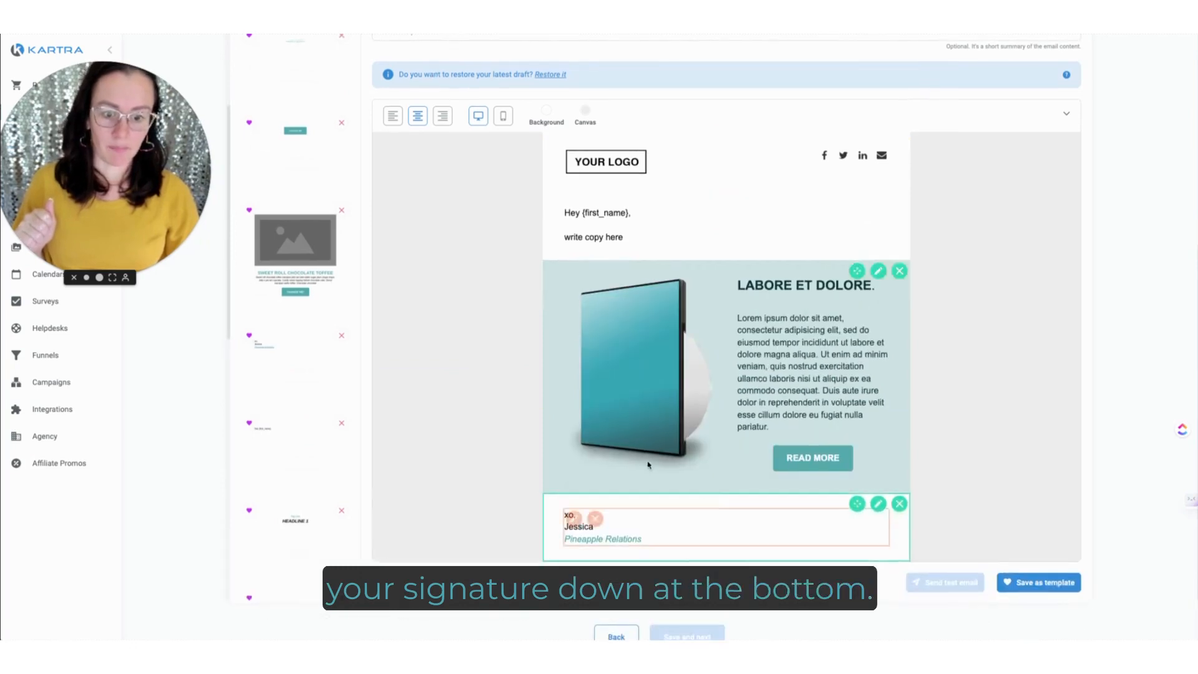
{"action": "scroll", "coordinate": [316, 384], "scroll_direction": "up", "scroll_amount": 5}
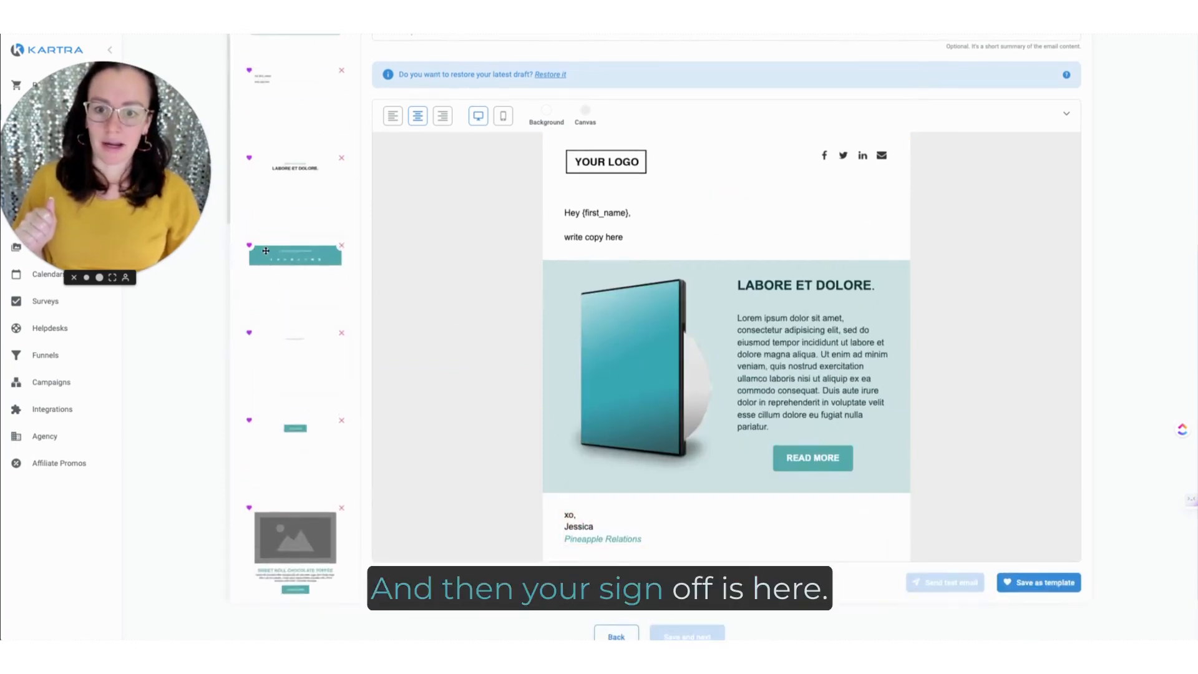
{"action": "left_click_drag", "start_coordinate": [265, 251], "coordinate": [663, 487]}
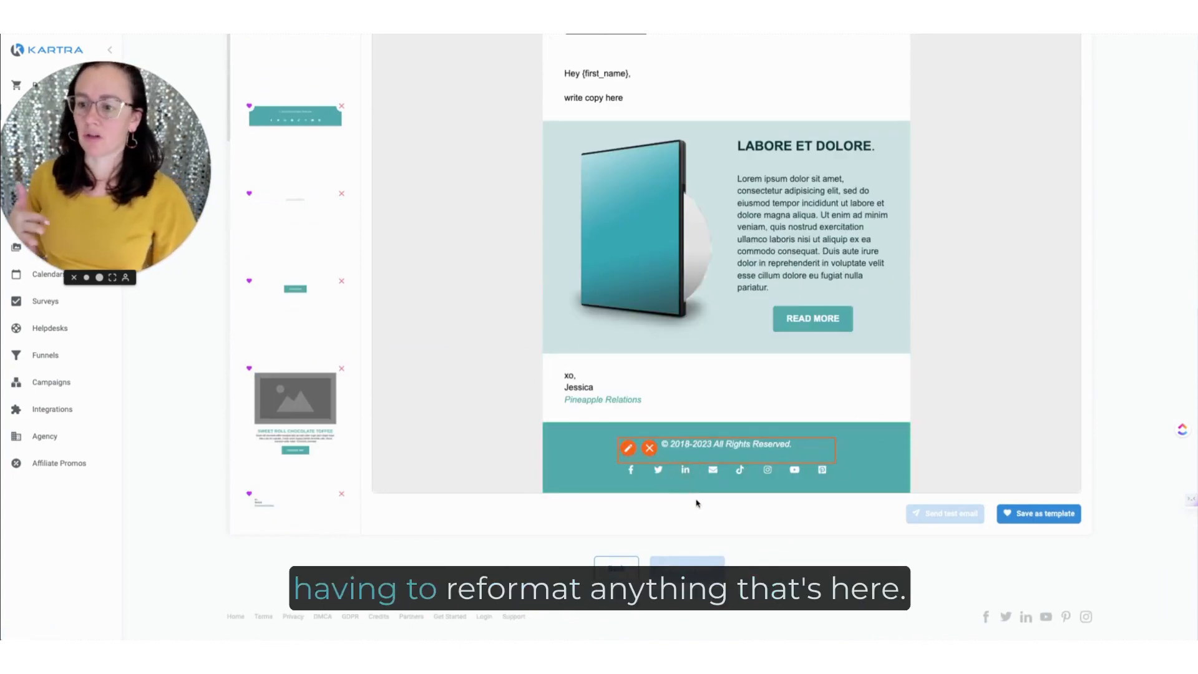
Step: Replace the "write copy here" placeholder under the greeting with "witer your email coy here!"
{"action": "scroll", "coordinate": [705, 422], "scroll_direction": "up", "scroll_amount": 3}
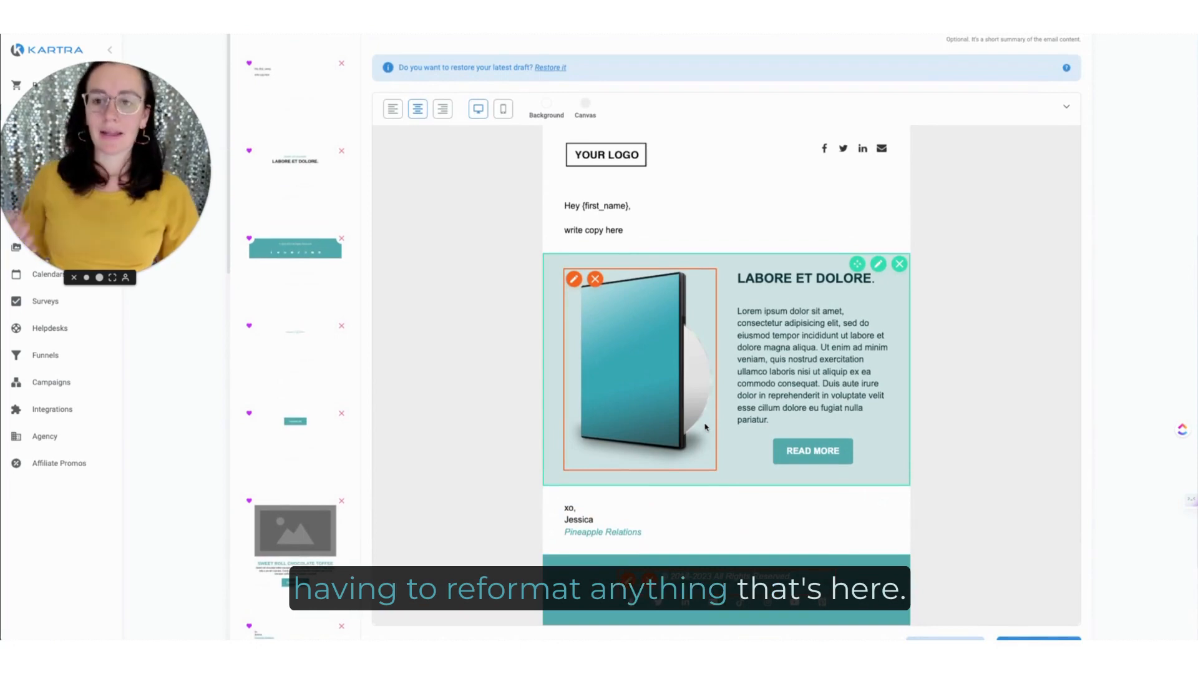
{"action": "left_click", "coordinate": [642, 228]}
{"action": "left_click_drag", "start_coordinate": [642, 228], "coordinate": [564, 241]}
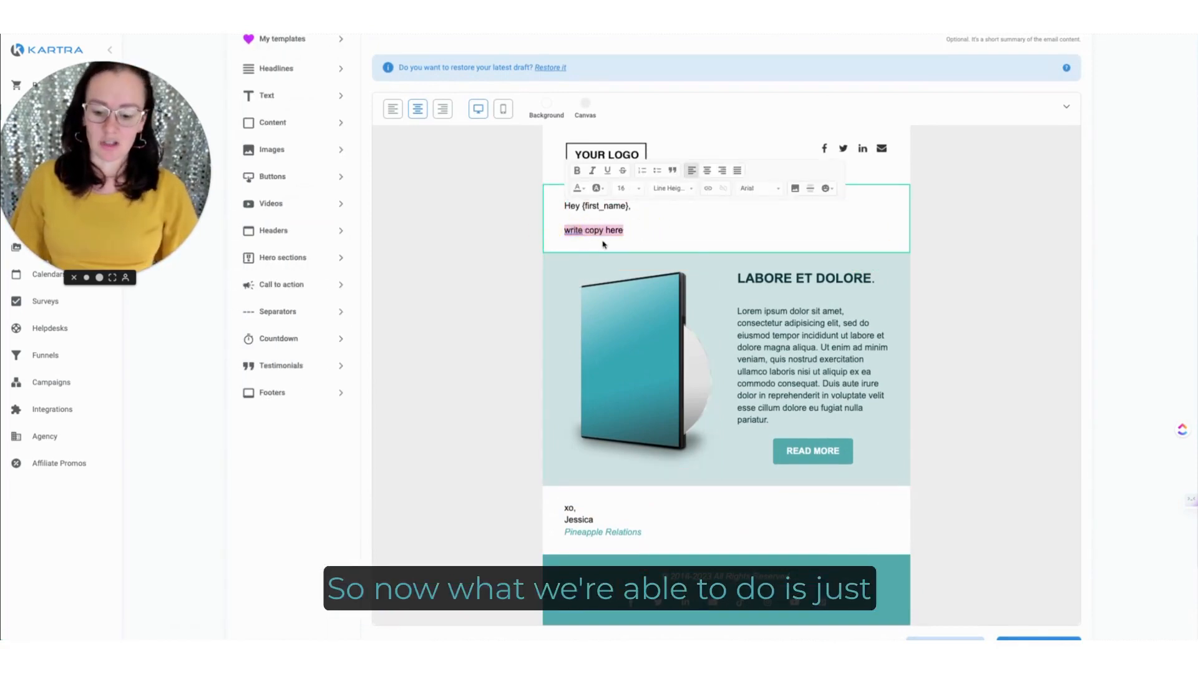
{"action": "type", "text": "wit"}
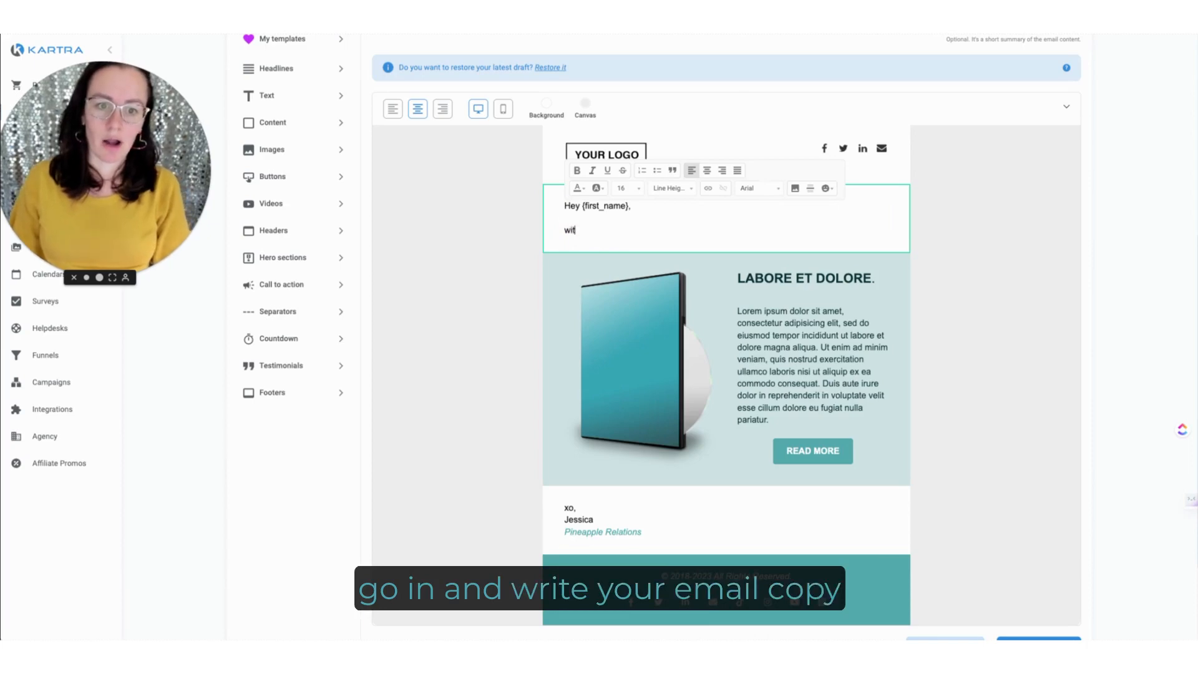
{"action": "type", "text": "er your email coy"}
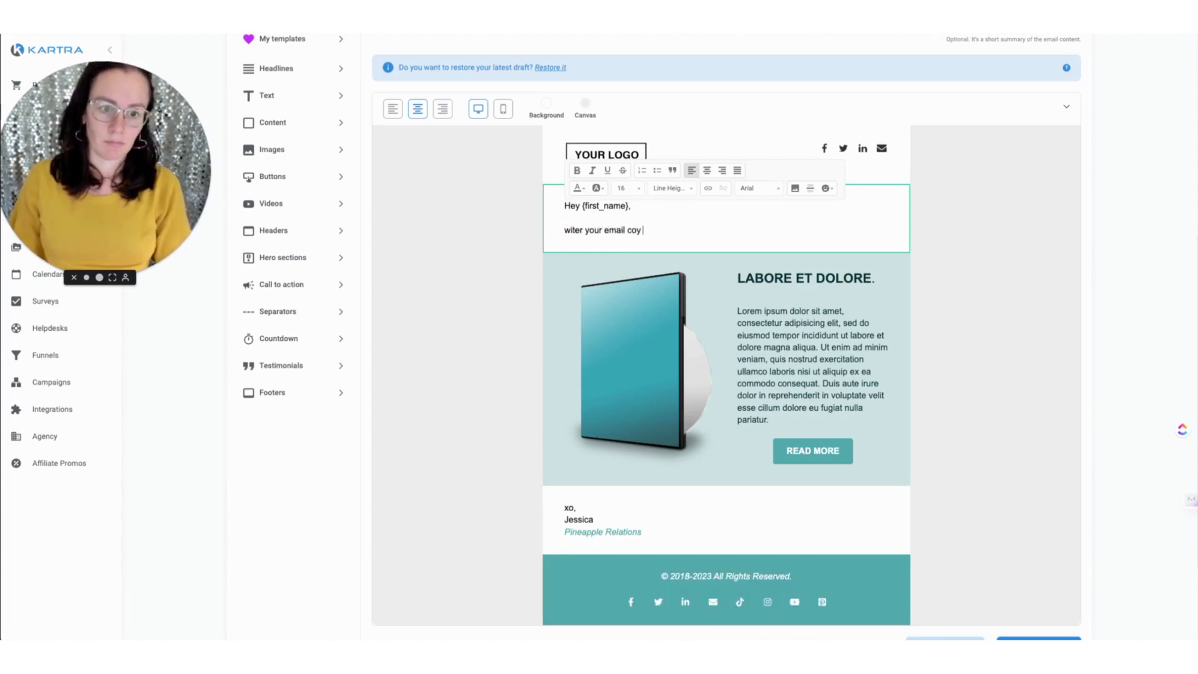
{"action": "type", "text": " here!"}
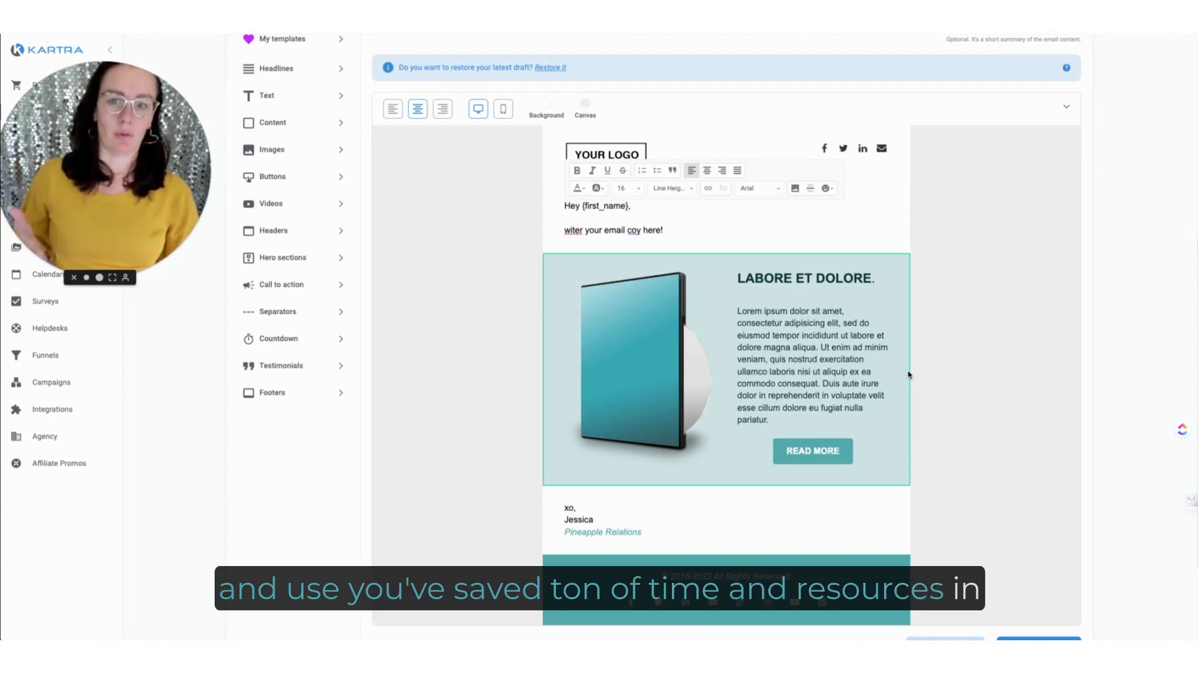
Step: Add the saved teal button template between the product-image section and the signature
{"action": "left_click", "coordinate": [281, 46]}
{"action": "scroll", "coordinate": [277, 384], "scroll_direction": "down", "scroll_amount": 2}
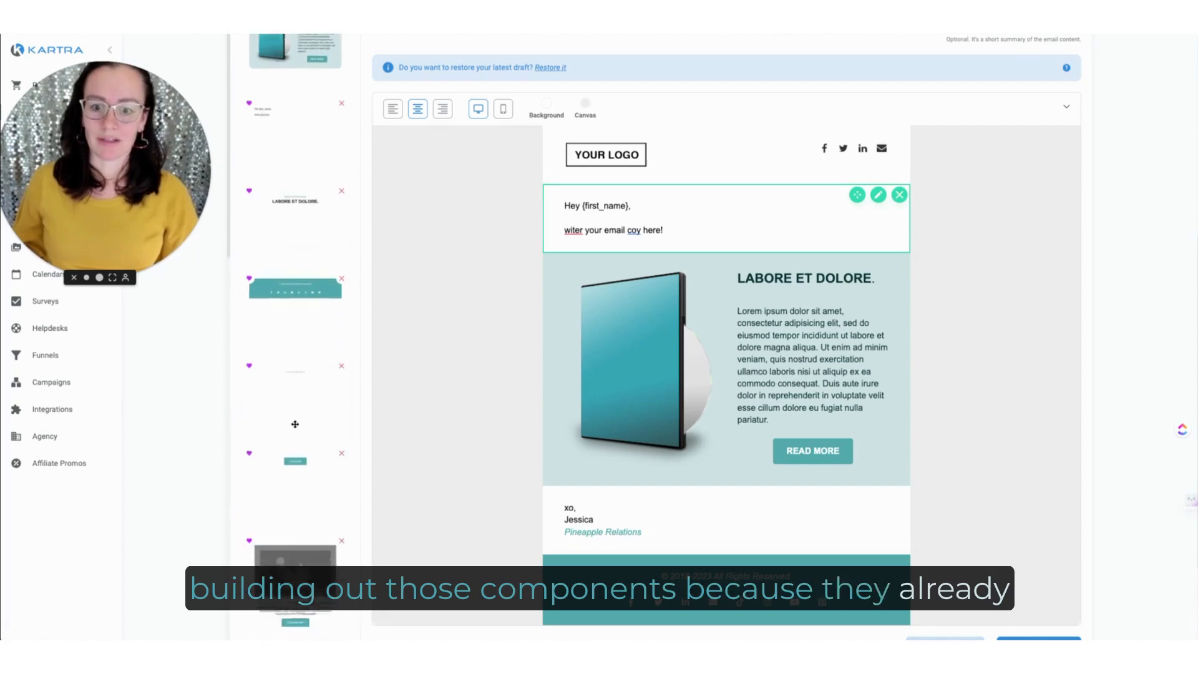
{"action": "left_click_drag", "start_coordinate": [294, 537], "coordinate": [712, 548]}
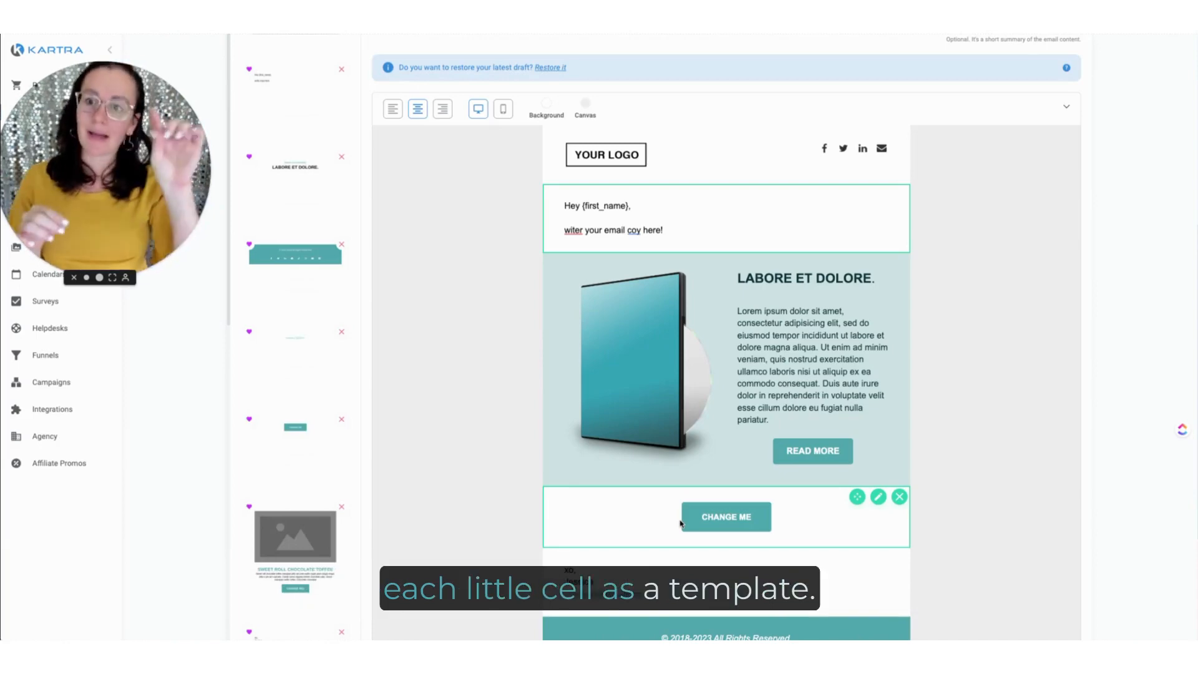
{"action": "scroll", "coordinate": [836, 421], "scroll_direction": "down", "scroll_amount": 4}
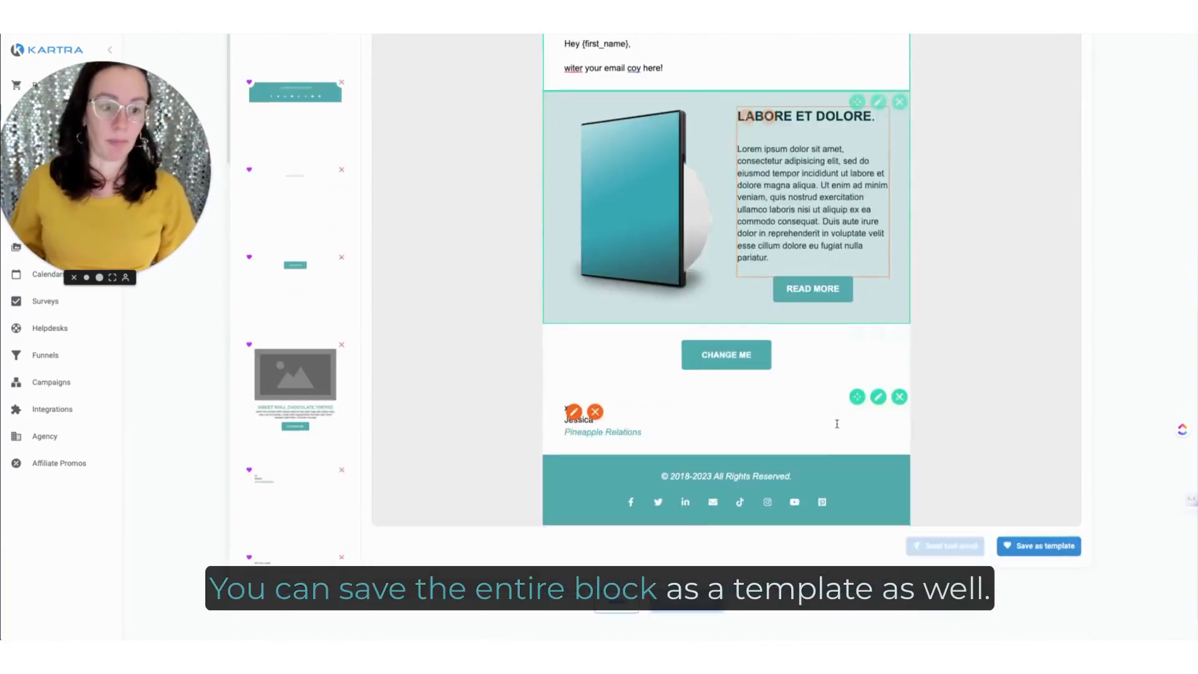
{"action": "scroll", "coordinate": [798, 317], "scroll_direction": "up", "scroll_amount": 1}
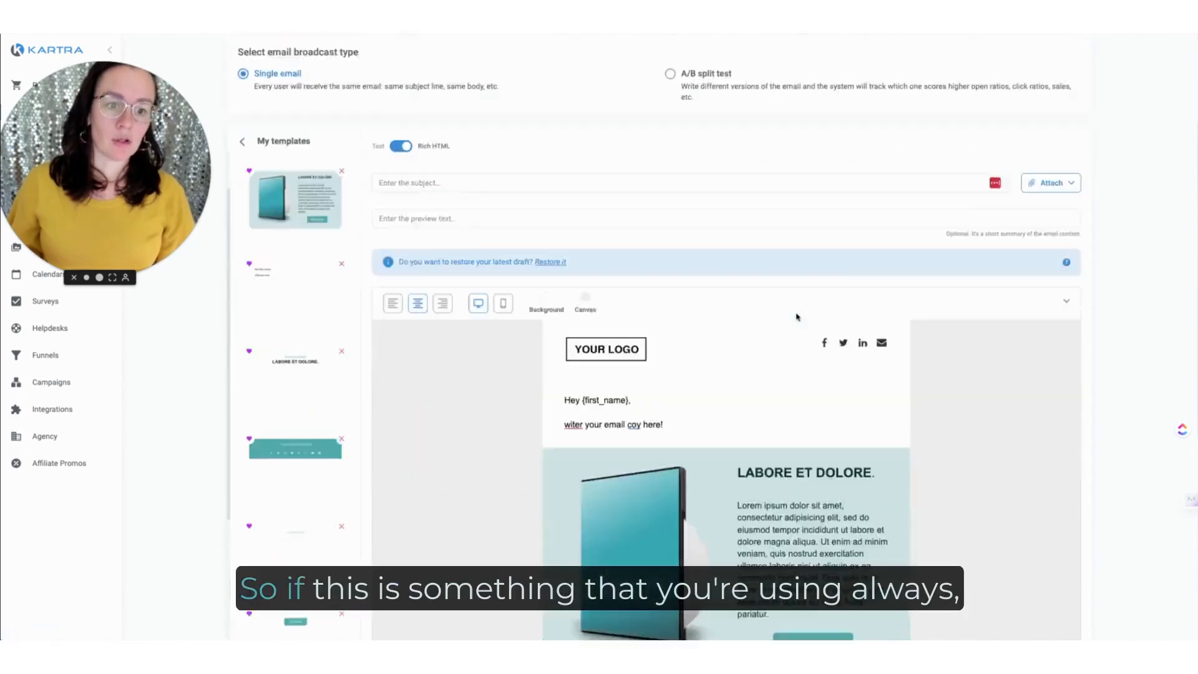
{"action": "scroll", "coordinate": [796, 317], "scroll_direction": "down", "scroll_amount": 5}
{"action": "scroll", "coordinate": [795, 309], "scroll_direction": "up", "scroll_amount": 2}
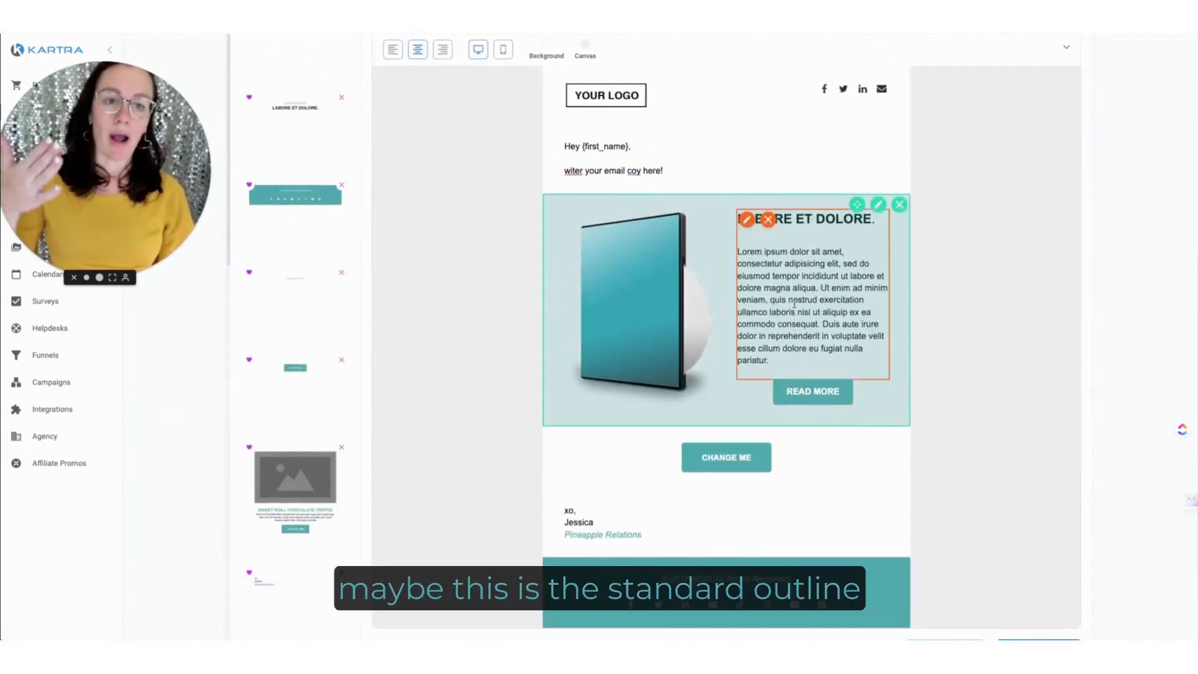
{"action": "scroll", "coordinate": [795, 303], "scroll_direction": "down", "scroll_amount": 2}
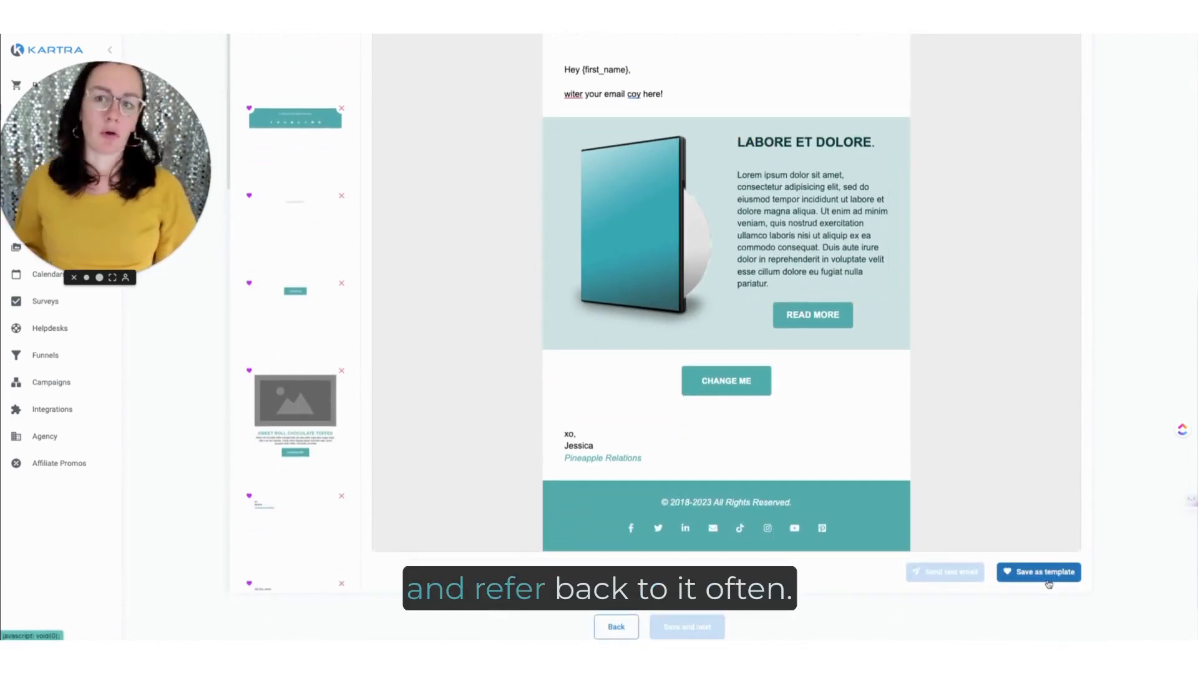
Step: Delete the product-image section and move the "CHANGE ME" button section between the signature and the footer
{"action": "scroll", "coordinate": [912, 279], "scroll_direction": "up", "scroll_amount": 1}
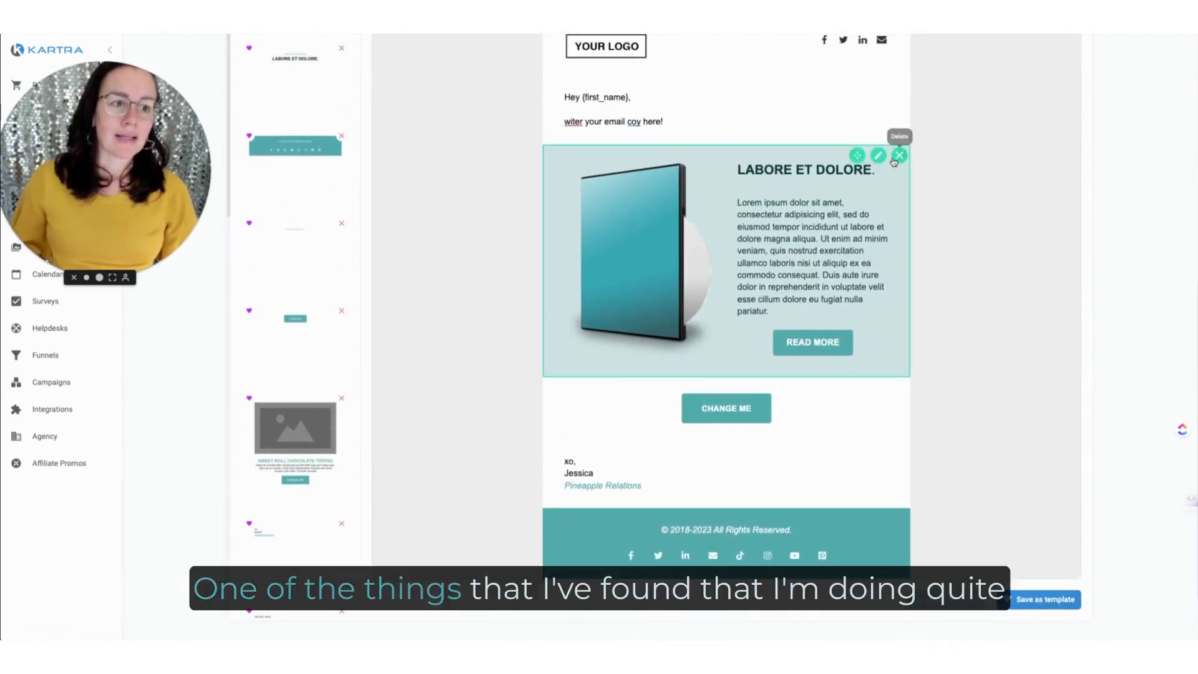
{"action": "left_click", "coordinate": [900, 154]}
{"action": "left_click", "coordinate": [918, 128]}
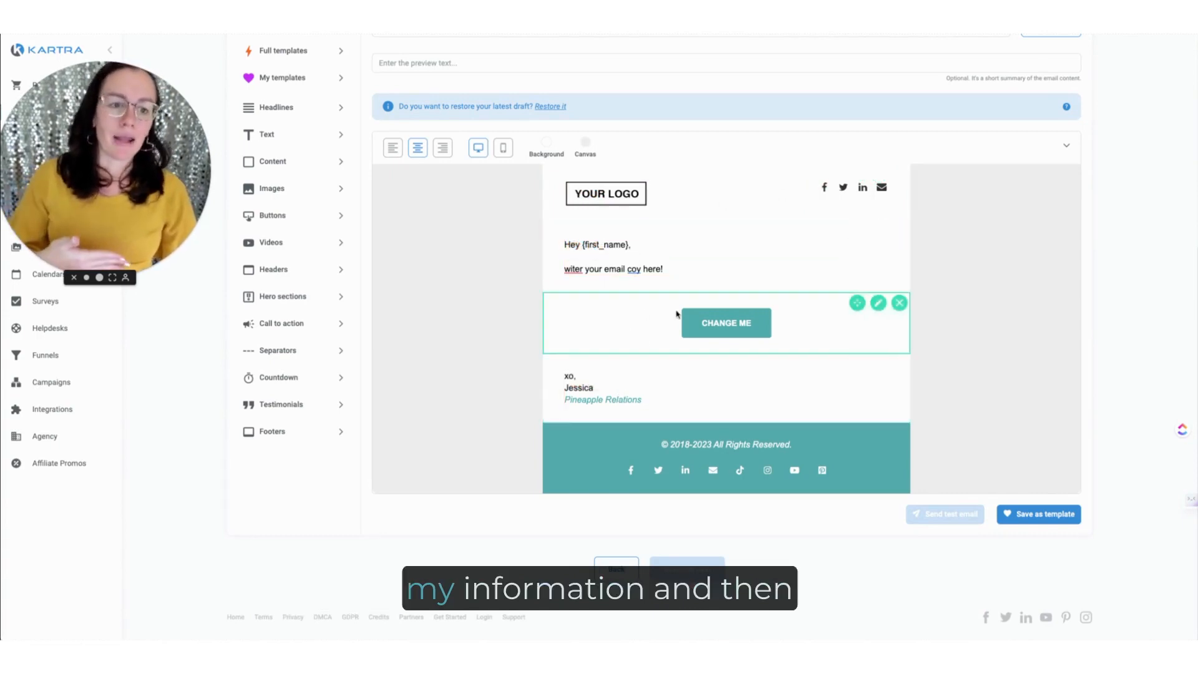
{"action": "left_click_drag", "start_coordinate": [858, 305], "coordinate": [819, 500]}
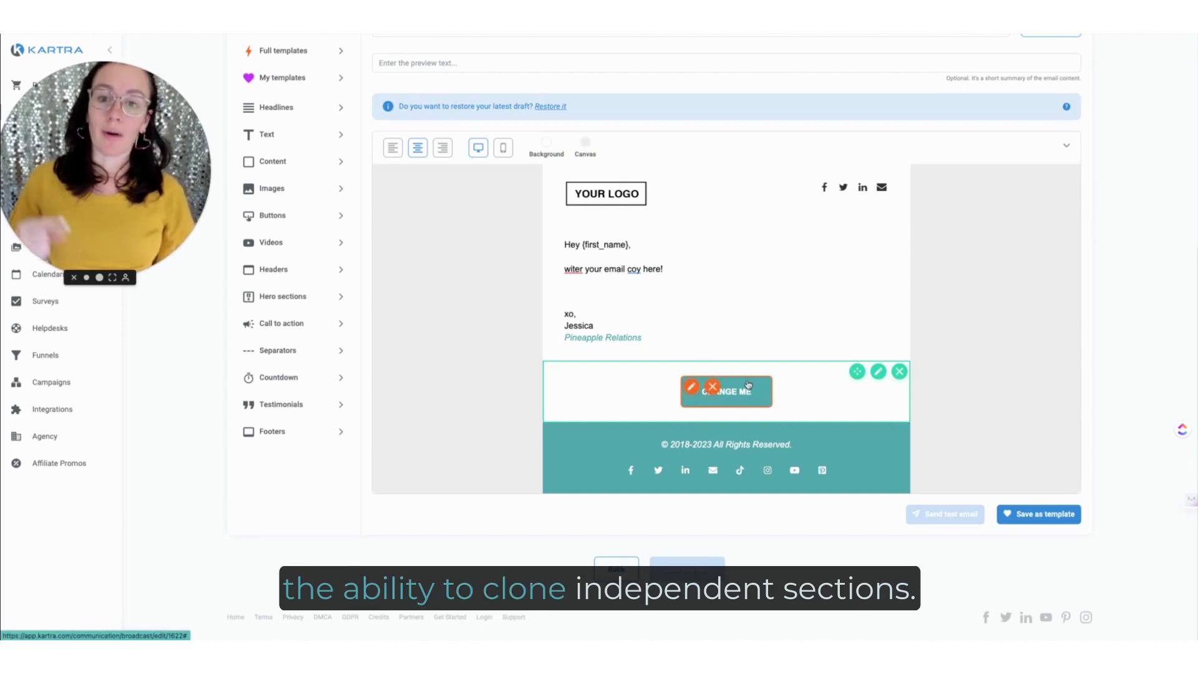
Step: Open the collection of saved templates
{"action": "left_click", "coordinate": [302, 81]}
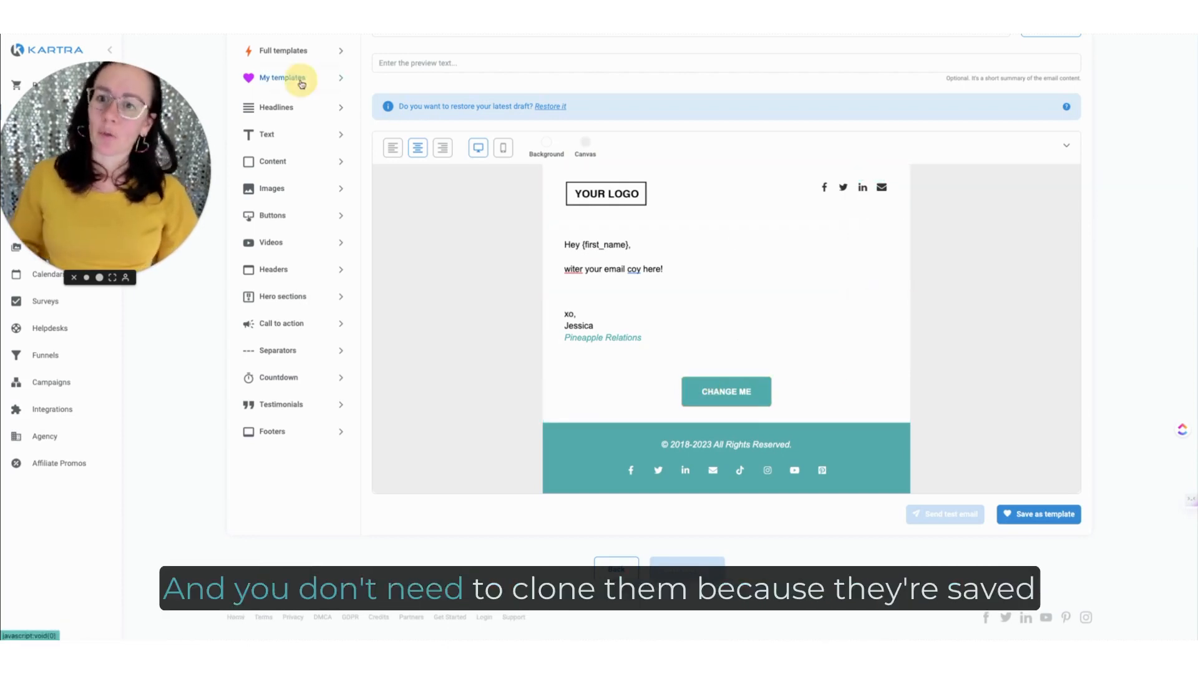